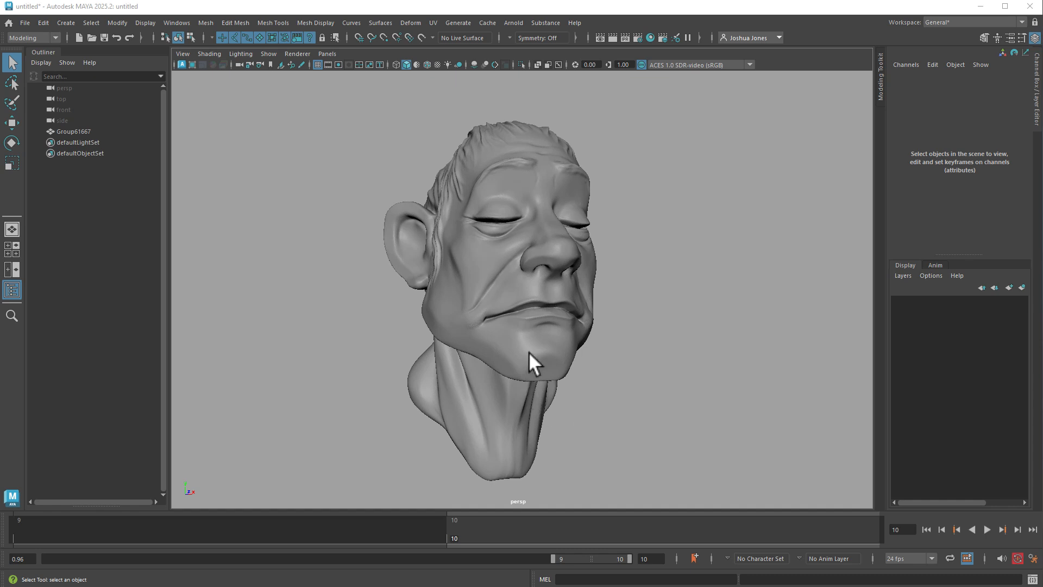
Switch to the browser and review the description and file formats of the free Danny - Head study model on CGTrader.
left_click(978, 6)
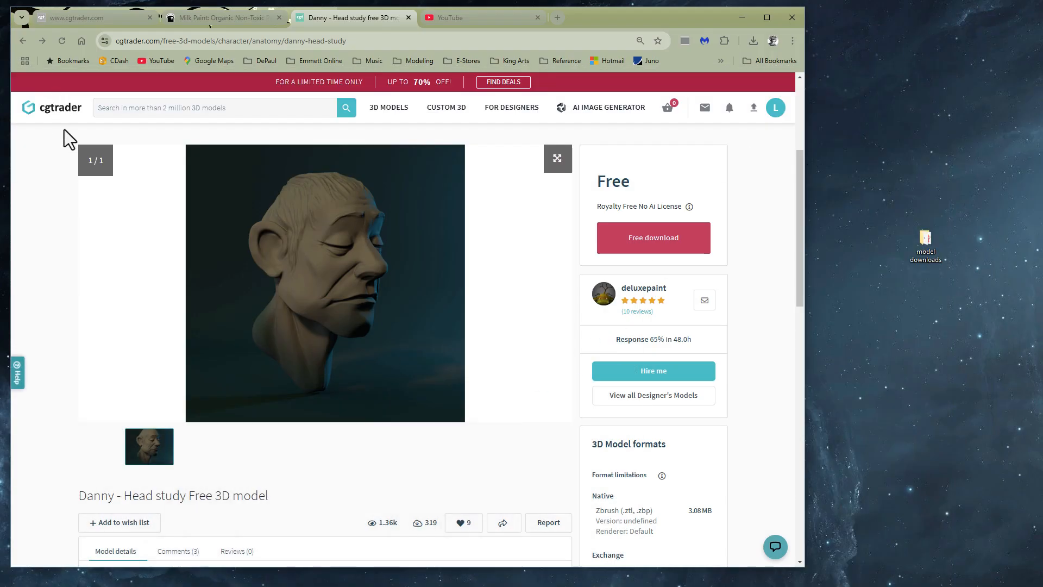
scroll(296, 463, "down", 3)
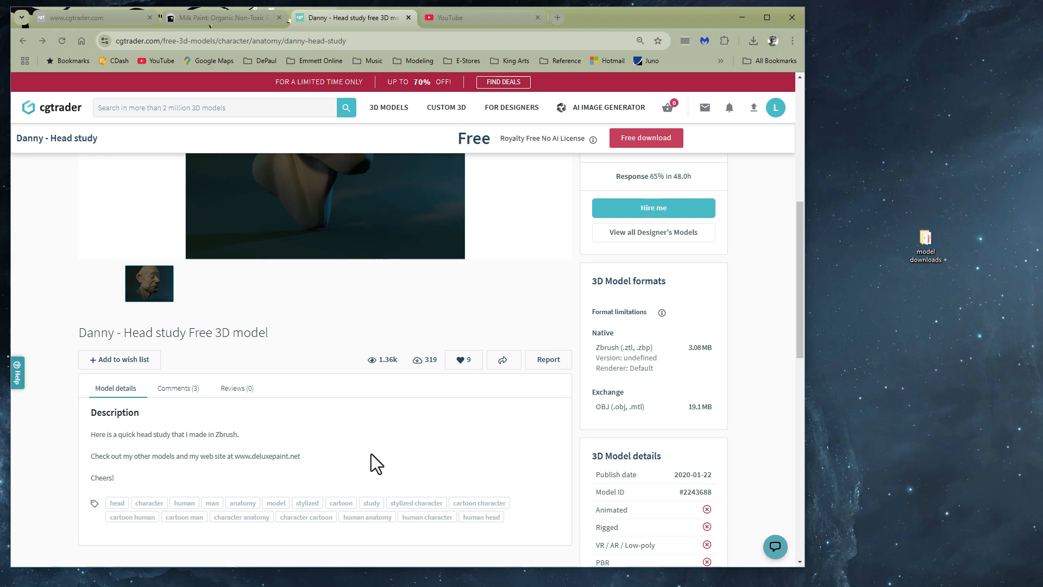
scroll(335, 458, "up", 3)
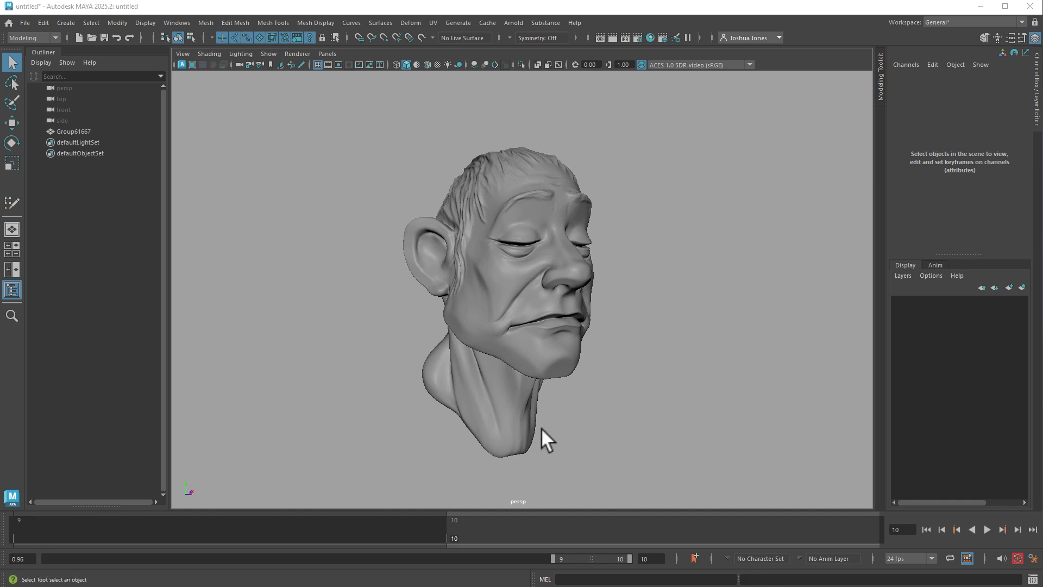
Select the sculpted head and inspect its wireframe density around the eye and cheek, then clear the selection.
left_click(513, 392)
scroll(663, 260, "up", 15)
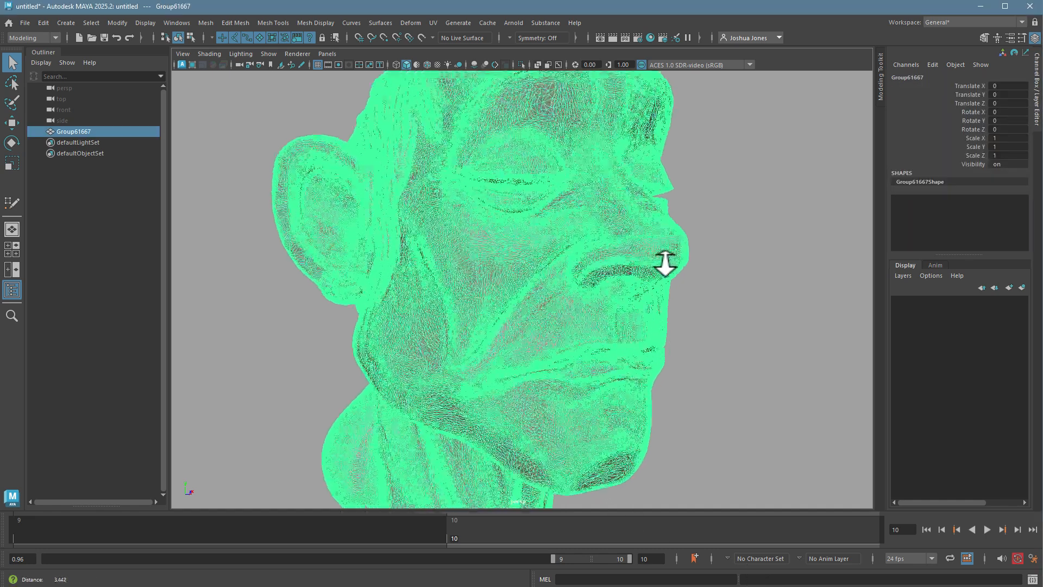
scroll(625, 294, "up", 3)
middle_click_drag(625, 294, 626, 373, "alt")
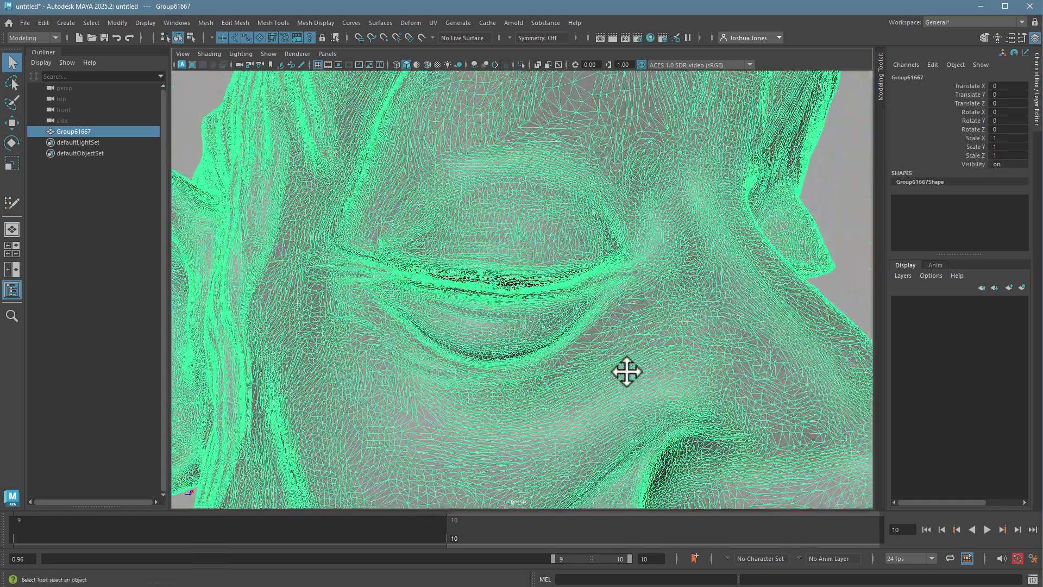
scroll(601, 373, "down", 5)
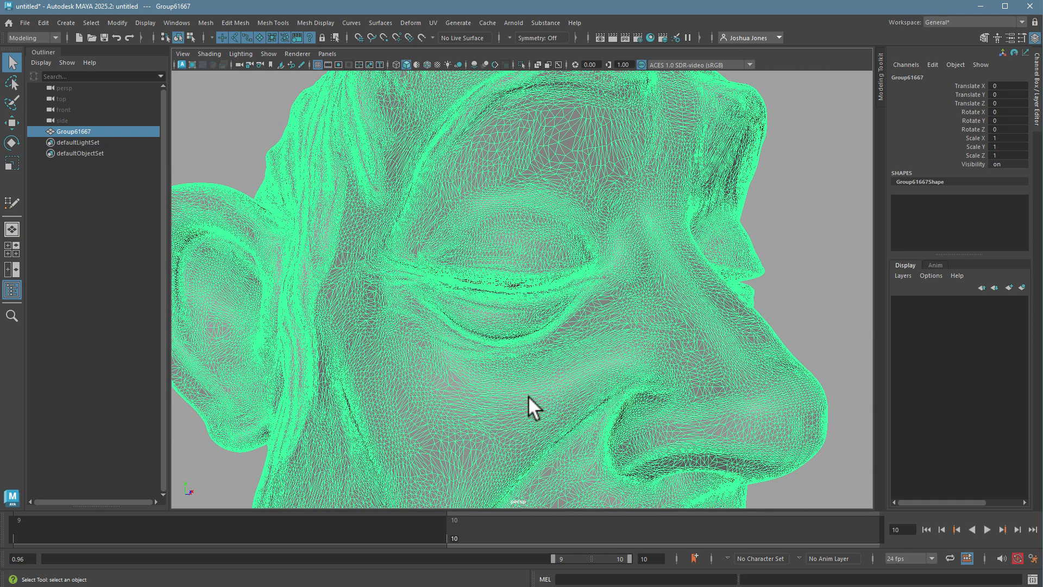
right_click_drag(510, 387, 575, 389, "alt")
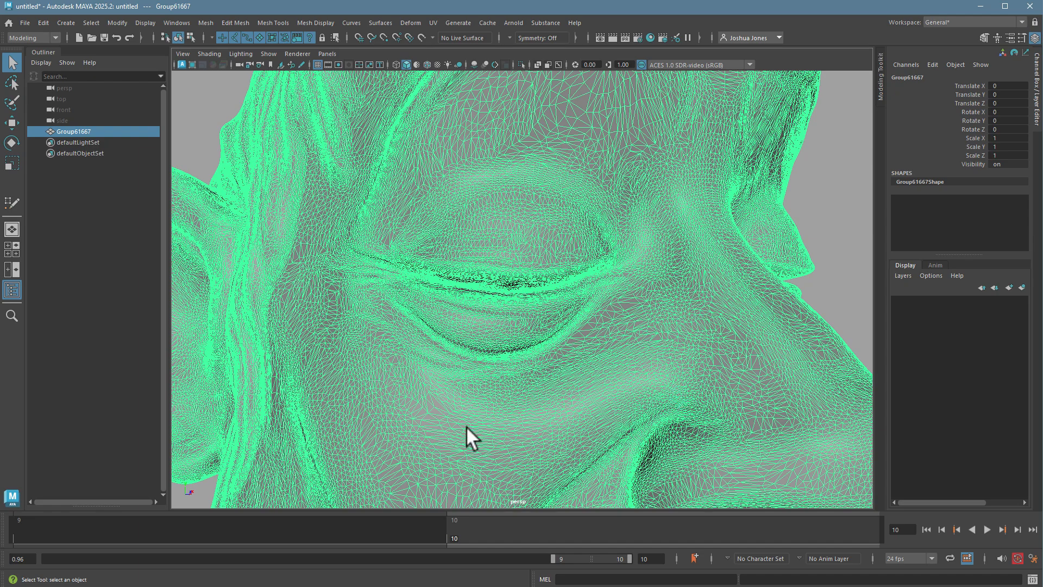
right_click_drag(657, 389, 405, 372, "alt")
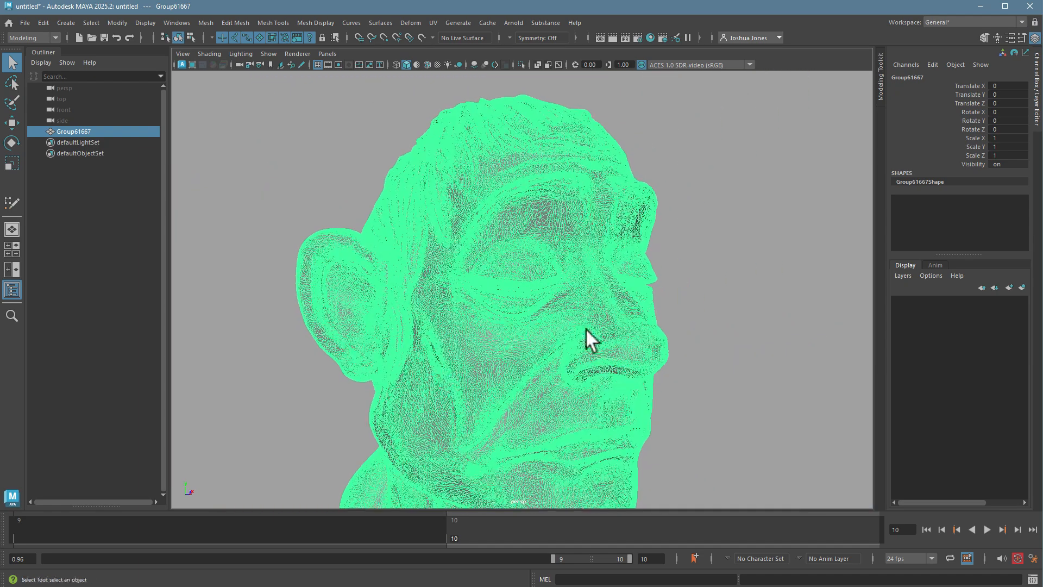
left_click(706, 313)
Examine the shaded facial forms of the head from front, three-quarter and side angles.
left_click_drag(683, 323, 584, 326, "alt")
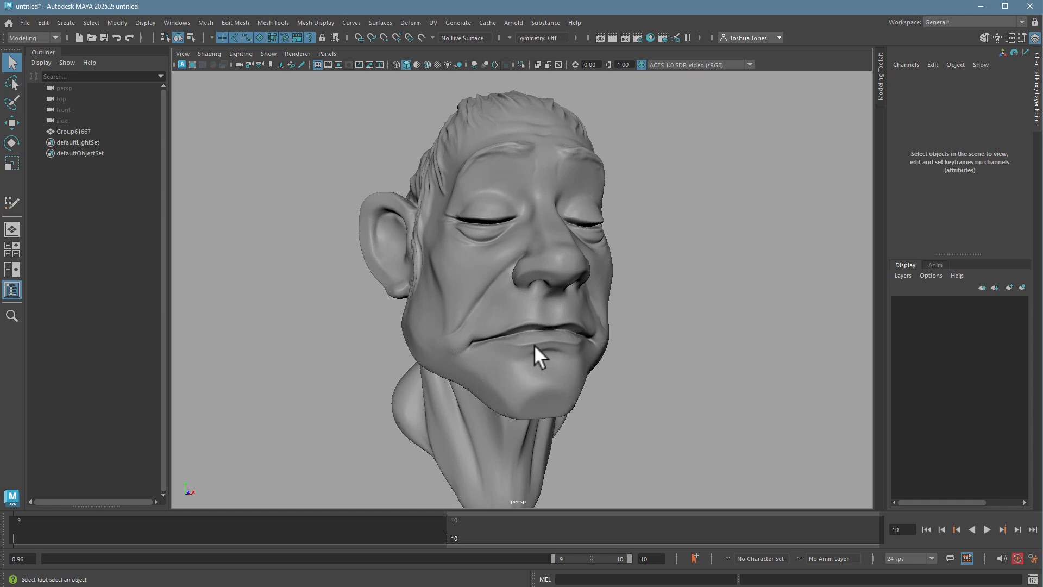
left_click_drag(552, 384, 577, 385, "alt")
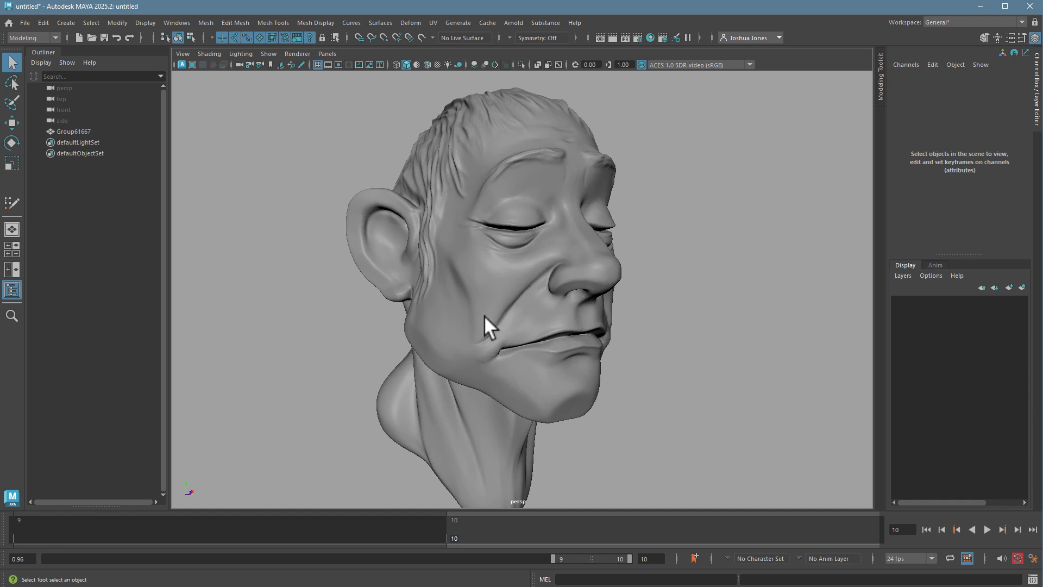
right_click_drag(484, 315, 617, 296, "alt")
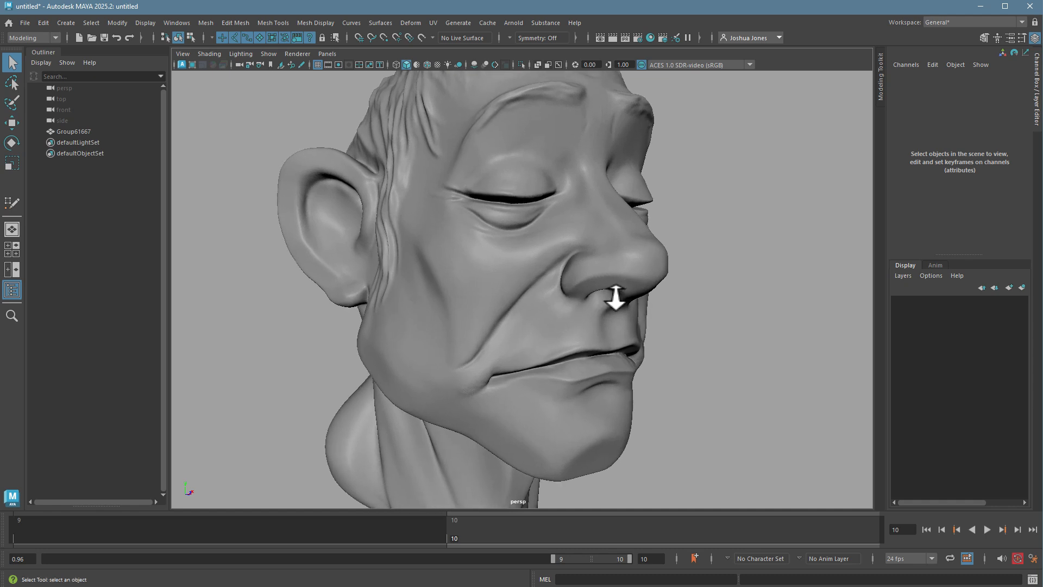
middle_click_drag(617, 296, 605, 340, "alt")
right_click_drag(605, 340, 624, 354, "alt")
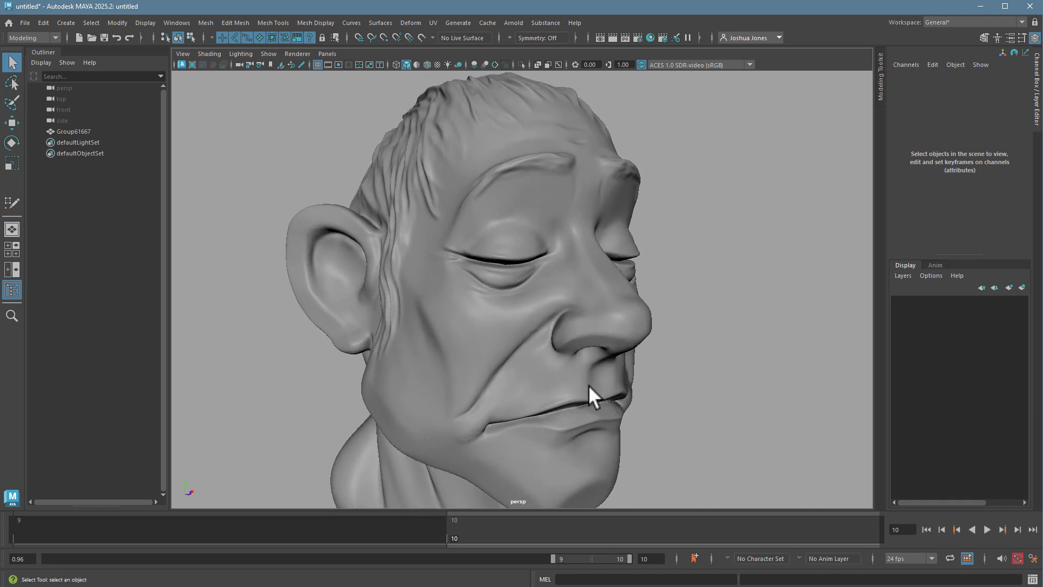
left_click_drag(588, 385, 575, 376, "alt")
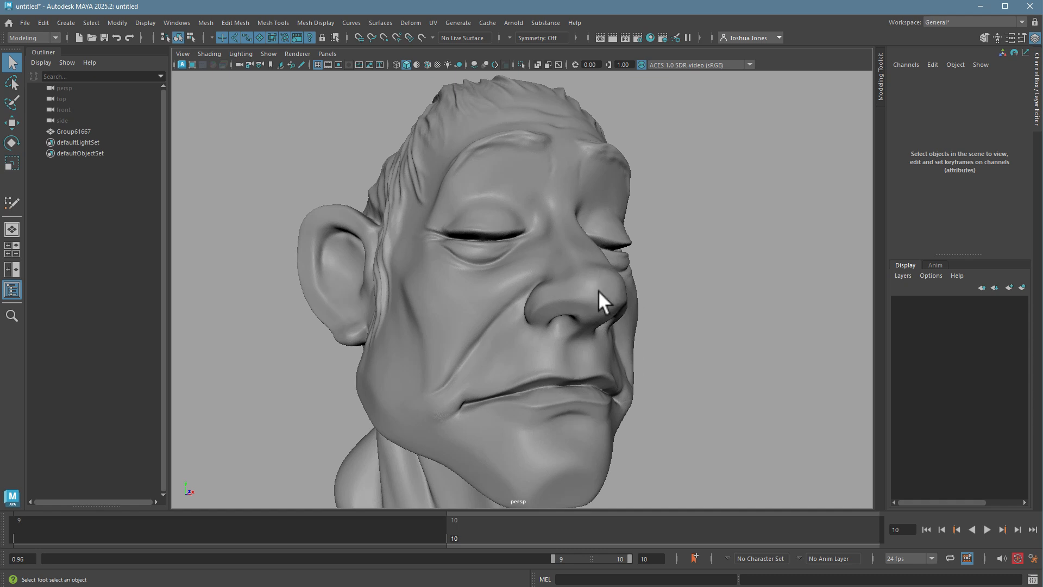
mouse_move(666, 354)
left_mouse_down("alt")
mouse_move(617, 373)
mouse_move(661, 368)
mouse_move(434, 273)
left_mouse_up("alt")
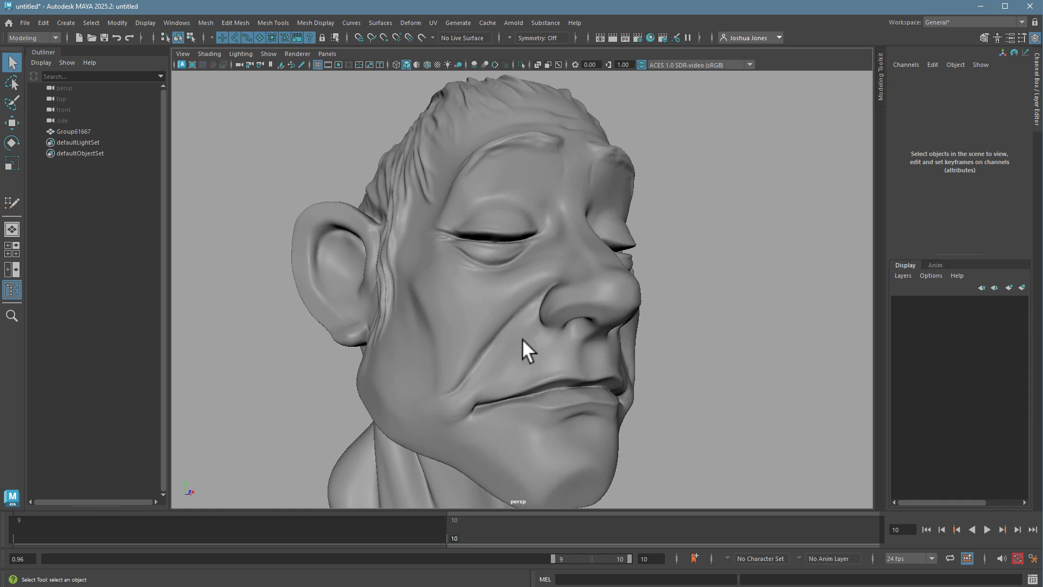
mouse_move(523, 338)
left_mouse_down("alt")
mouse_move(445, 340)
mouse_move(495, 257)
left_mouse_up("alt")
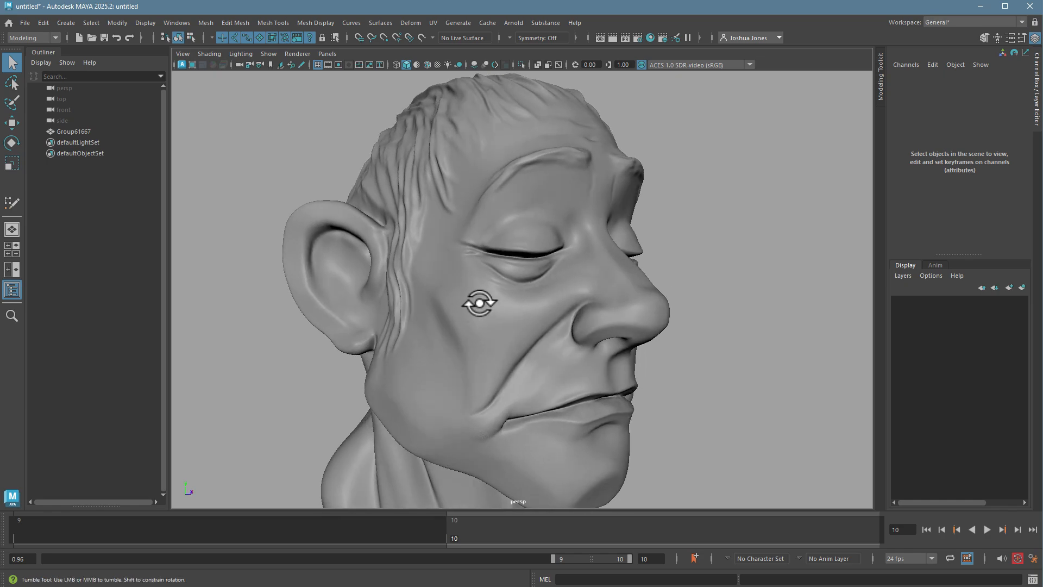
left_click_drag(480, 303, 476, 302, "alt")
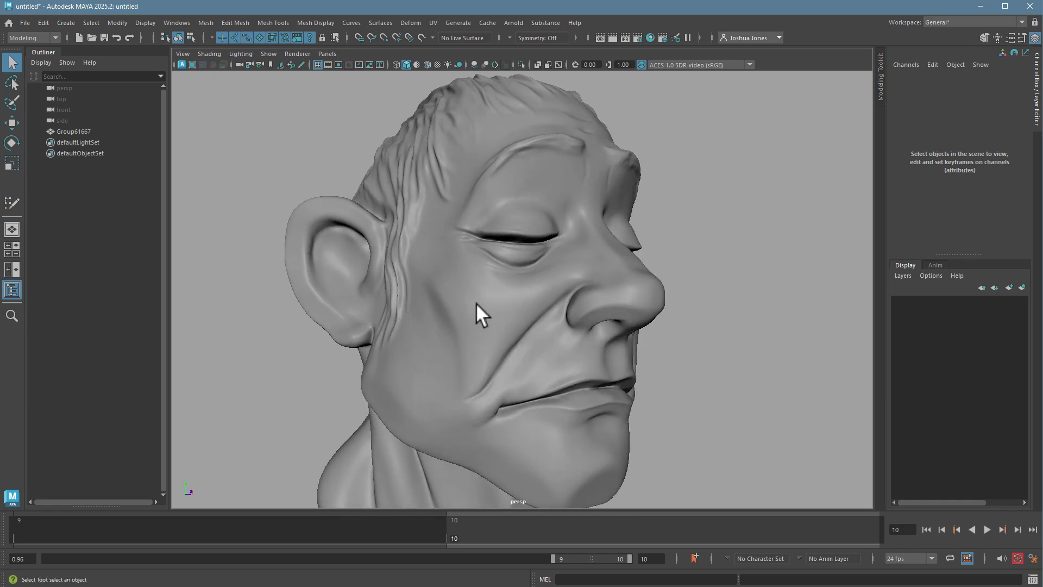
Make the sculpted head a live surface and activate the Quad Draw tool.
left_click(524, 335)
mouse_move(523, 335)
left_mouse_down("alt")
mouse_move(414, 344)
mouse_move(459, 325)
mouse_move(526, 344)
left_mouse_up("alt")
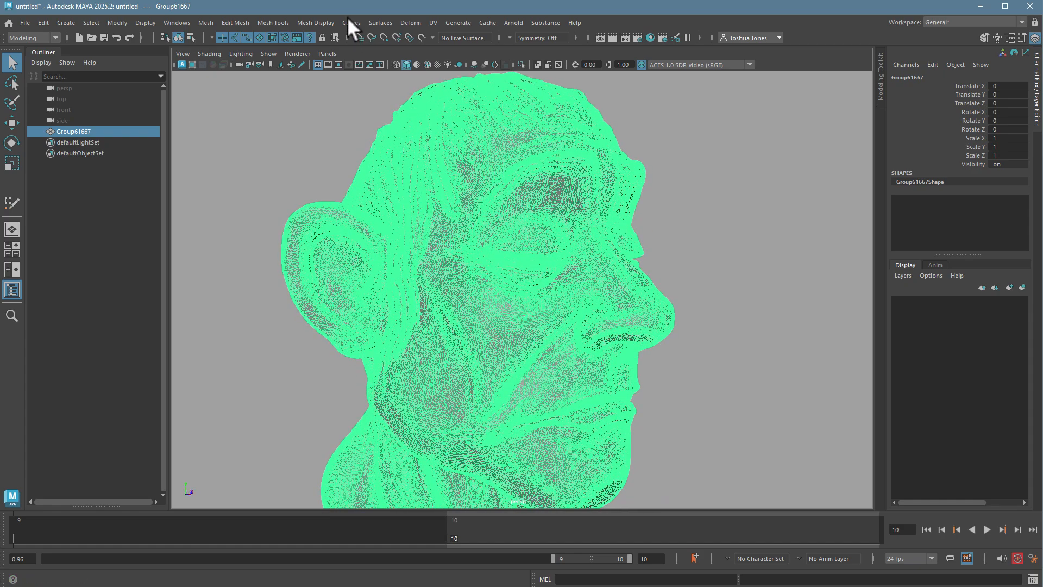
left_click(421, 37)
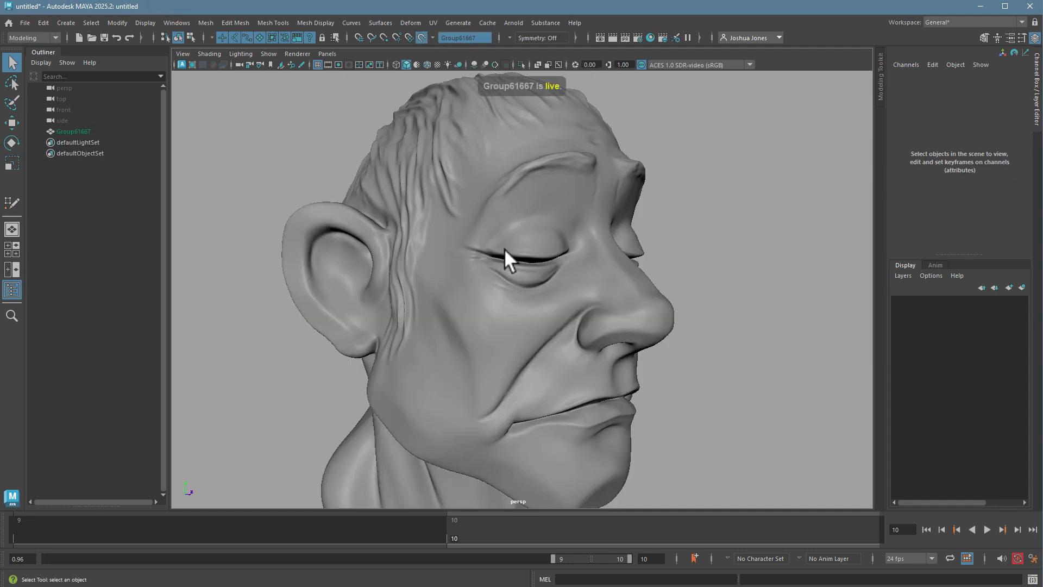
mouse_move(652, 286)
left_mouse_down("alt")
mouse_move(608, 279)
mouse_move(600, 252)
left_mouse_up("alt")
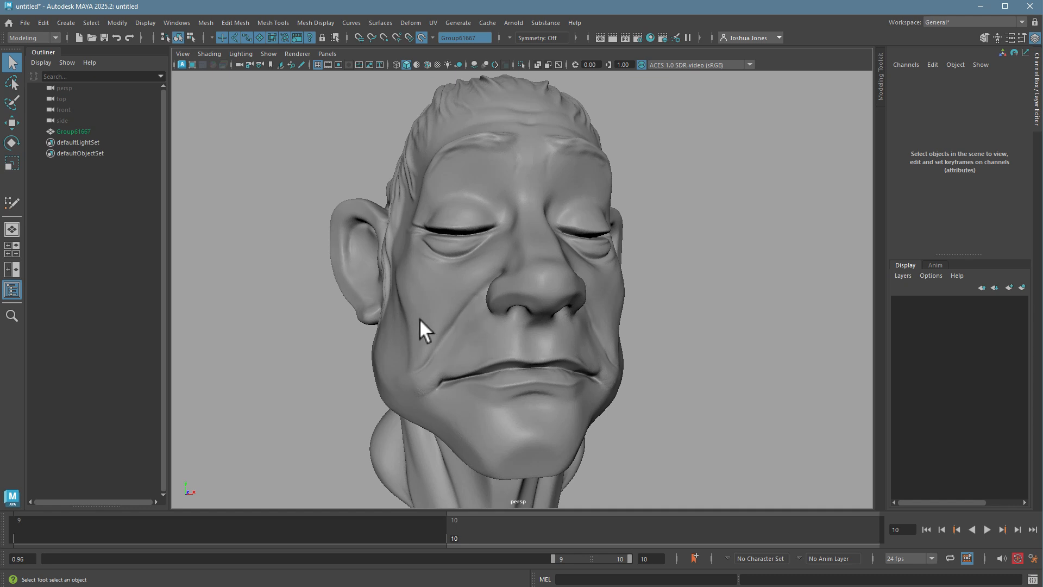
left_click_drag(413, 270, 415, 272, "alt")
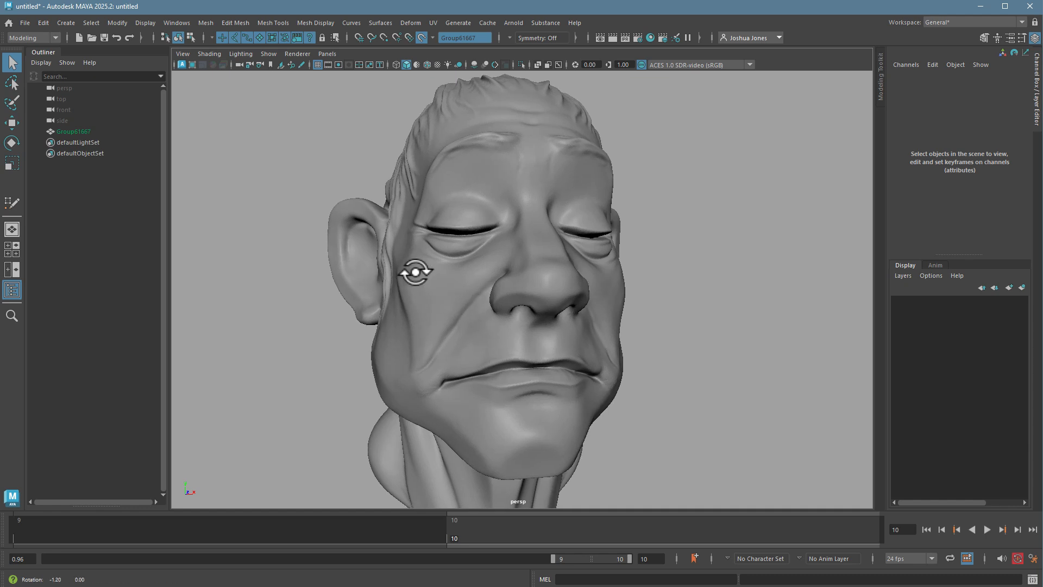
left_click(312, 22)
mouse_move(272, 22)
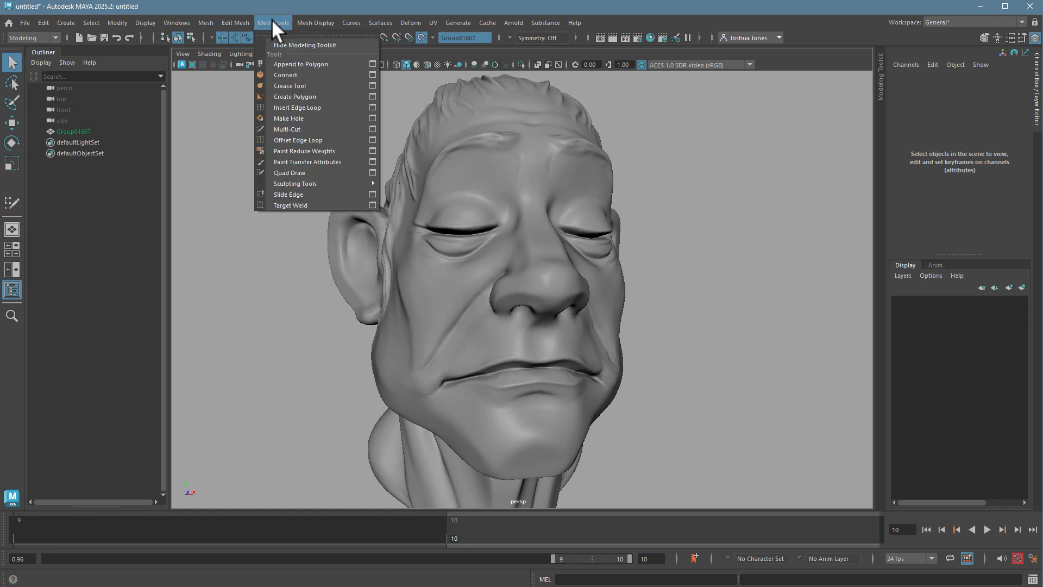
left_click(322, 173)
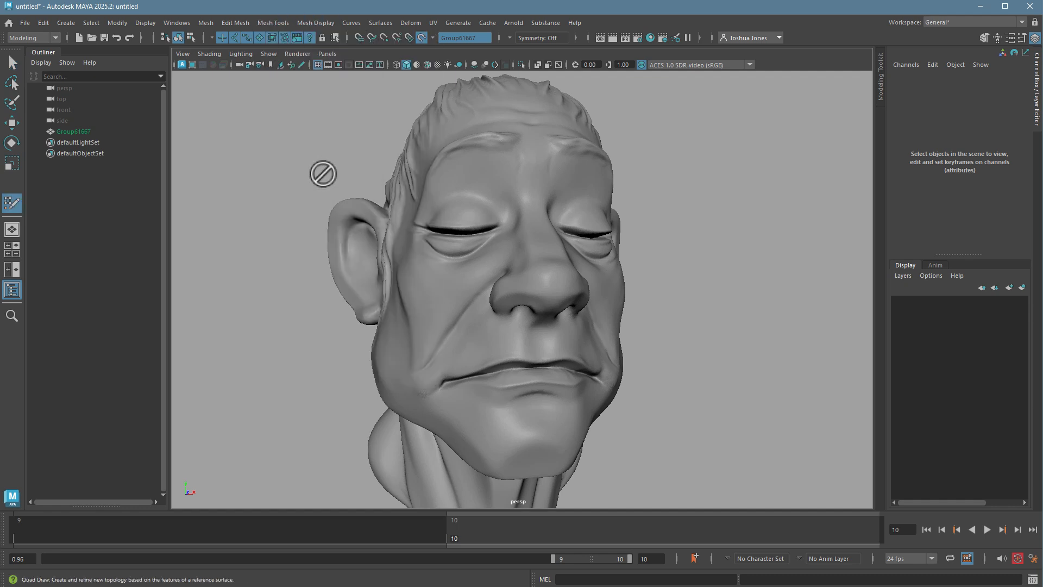
Place four Quad Draw points at the jaw corner below the ear and fill them with the first quad.
left_click_drag(484, 315, 526, 315, "alt")
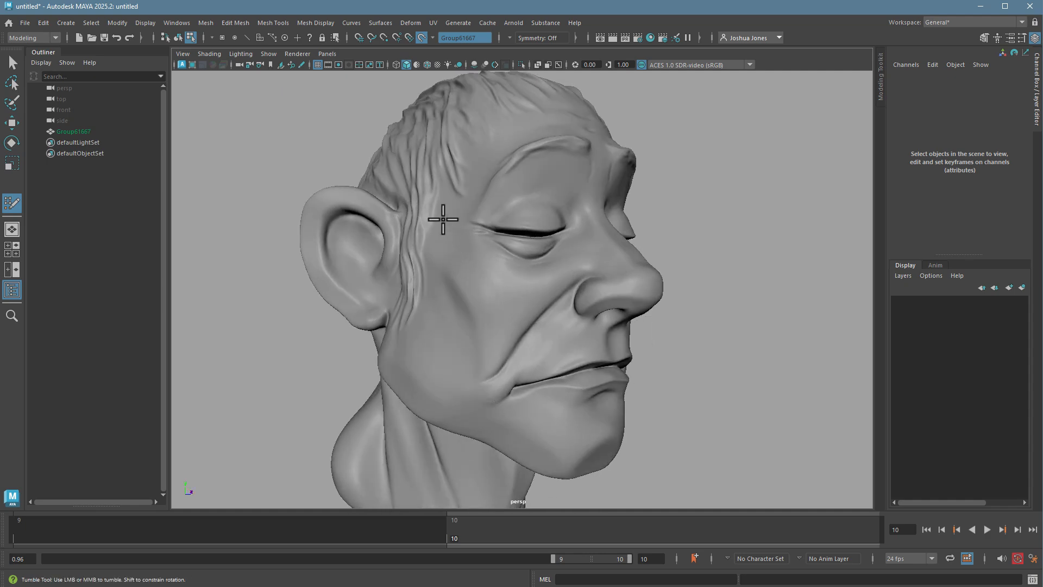
left_click_drag(484, 272, 464, 293, "alt")
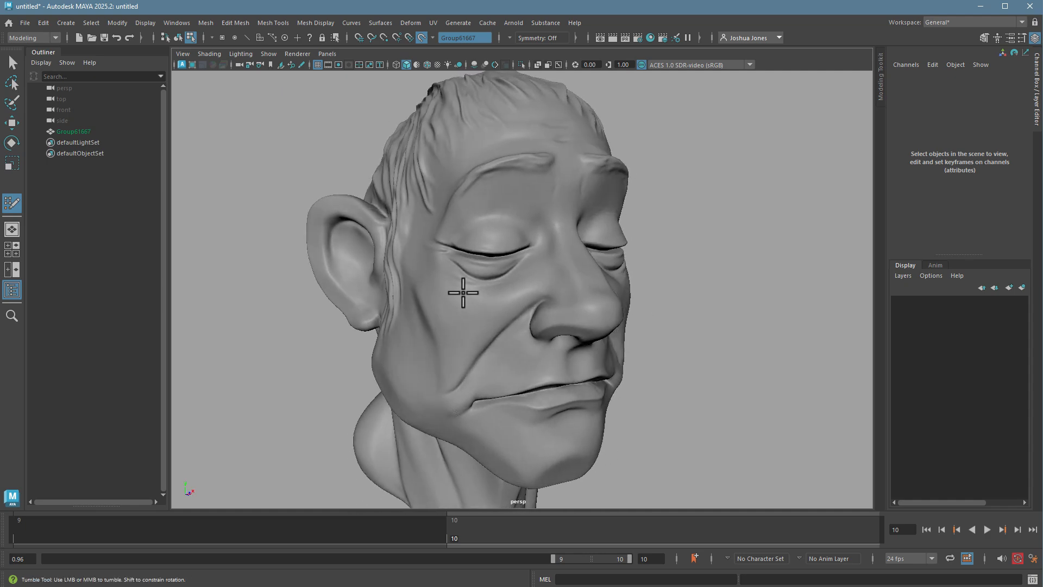
right_click_drag(463, 293, 671, 296, "alt")
left_click_drag(517, 295, 575, 277, "alt")
right_click_drag(611, 284, 592, 291, "alt")
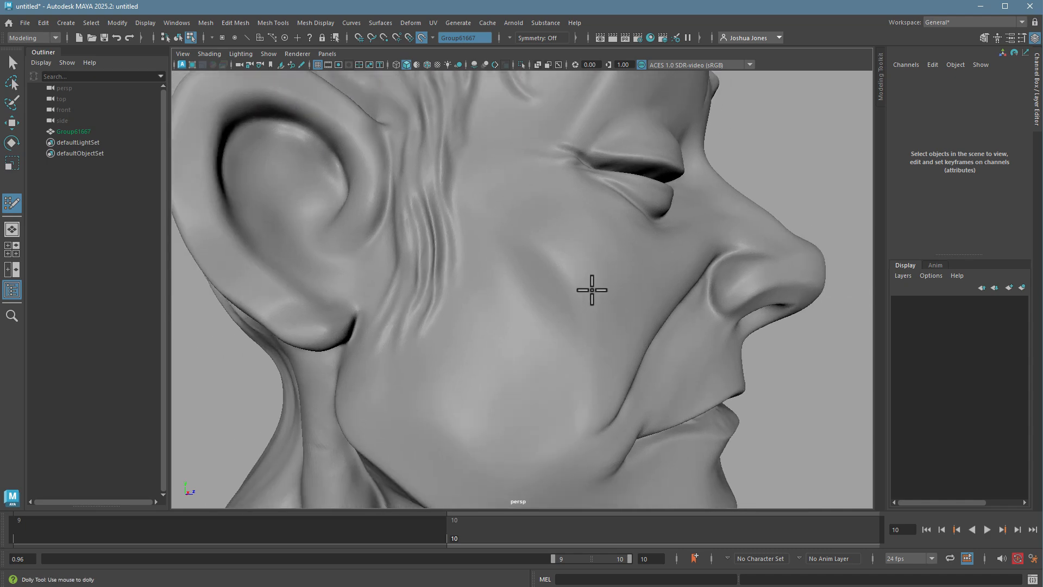
middle_click_drag(591, 292, 616, 247, "alt")
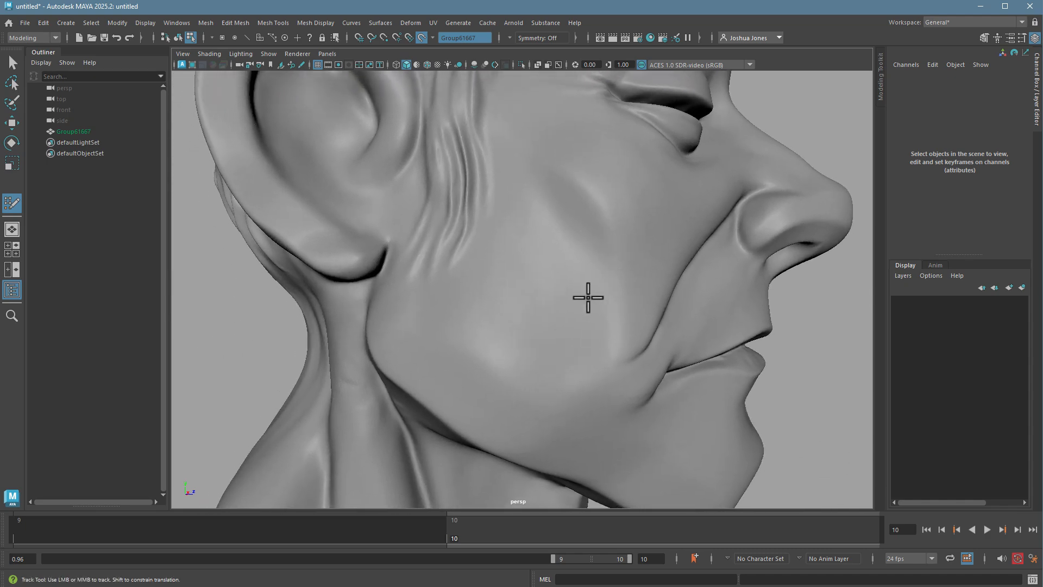
left_click(374, 345)
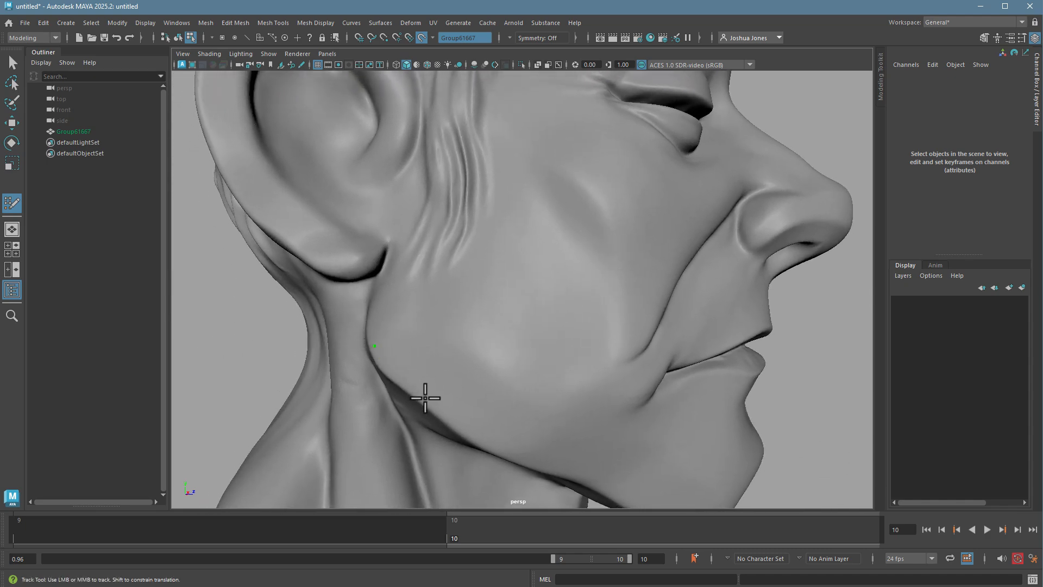
left_click(422, 396)
left_click(472, 348)
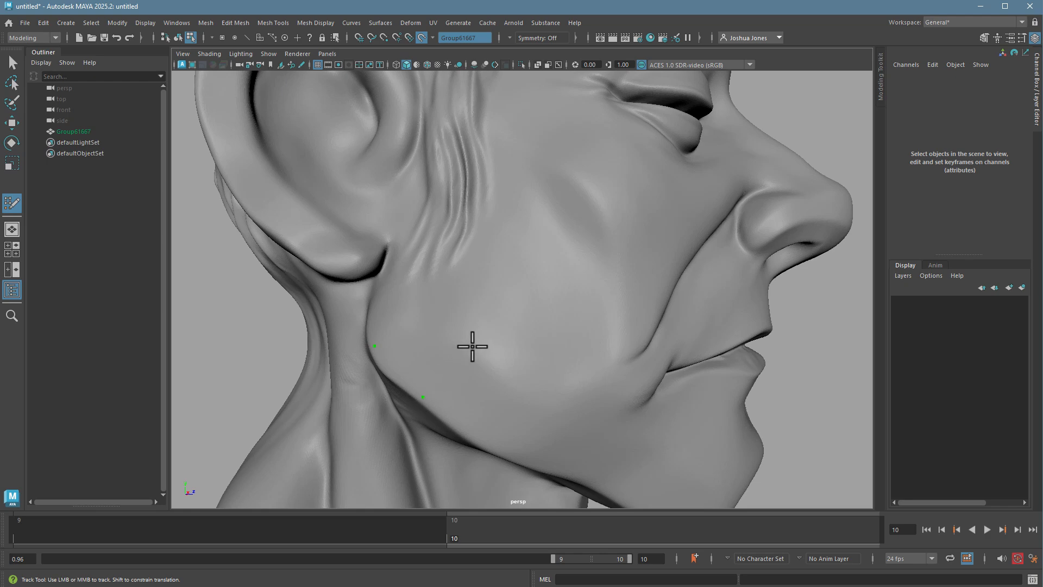
left_click(420, 305)
mouse_move(435, 334)
left_mouse_down("alt")
mouse_move(498, 379)
mouse_move(496, 349)
mouse_move(533, 354)
mouse_move(513, 383)
left_mouse_up("alt")
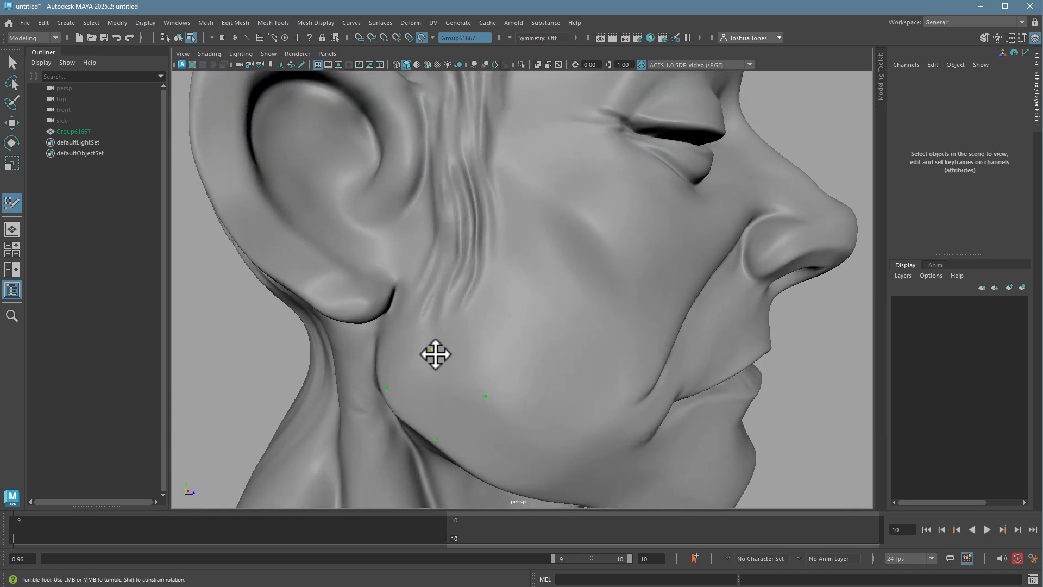
left_click(443, 416, "shift")
left_click(435, 405, "shift")
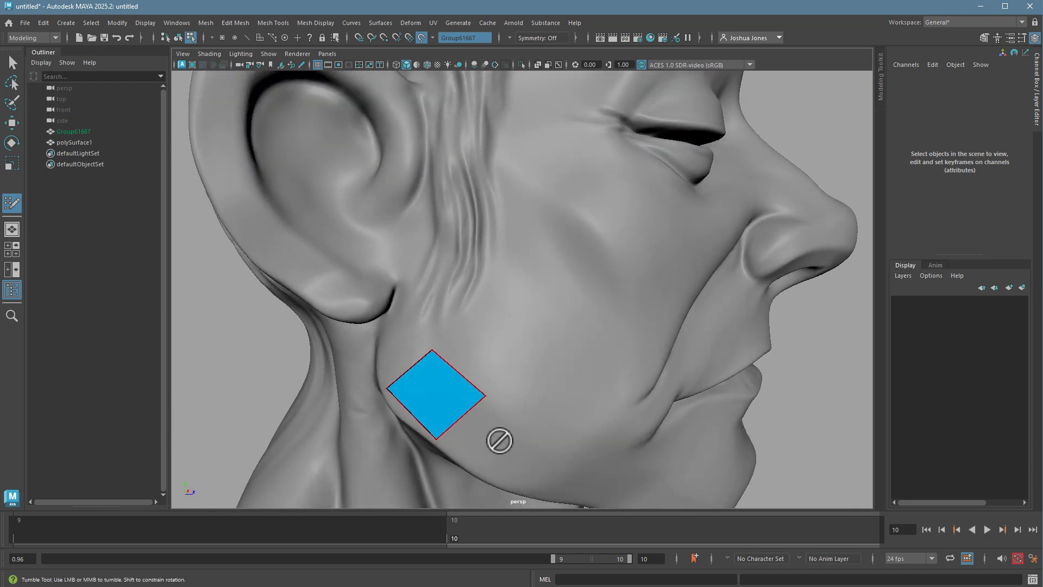
Place four more points along the jawline toward the chin and fill two quads continuing from the first one.
mouse_move(591, 461)
left_mouse_down("alt")
mouse_move(568, 430)
mouse_move(517, 438)
mouse_move(592, 455)
left_mouse_up("alt")
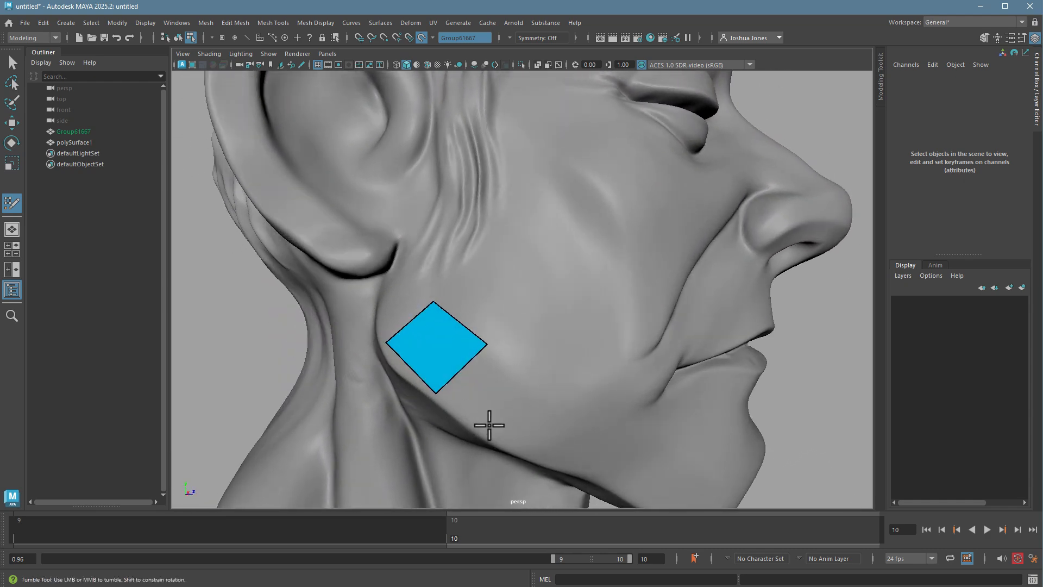
left_click(492, 431)
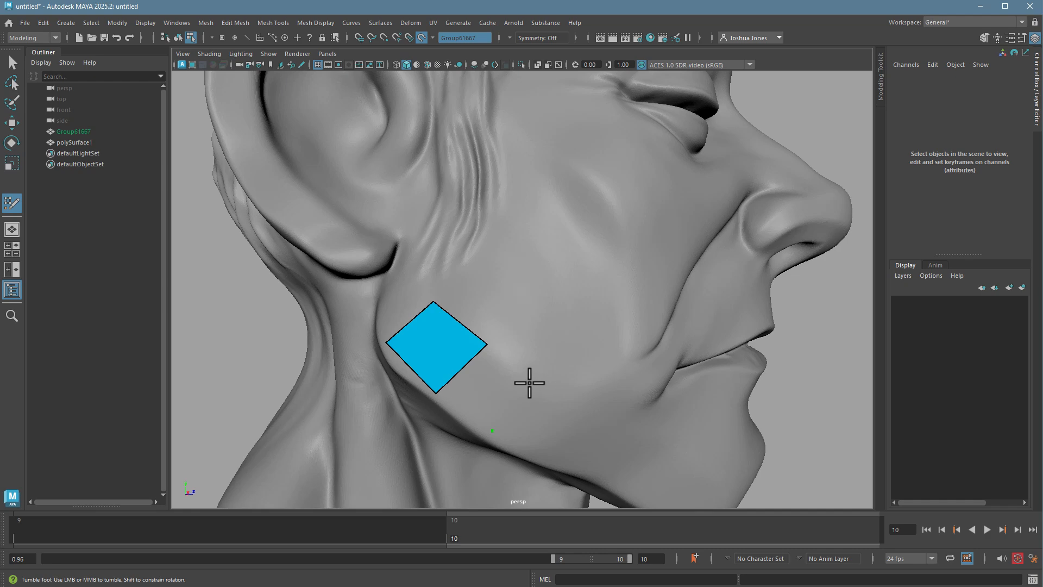
left_click(529, 384)
left_click(540, 462)
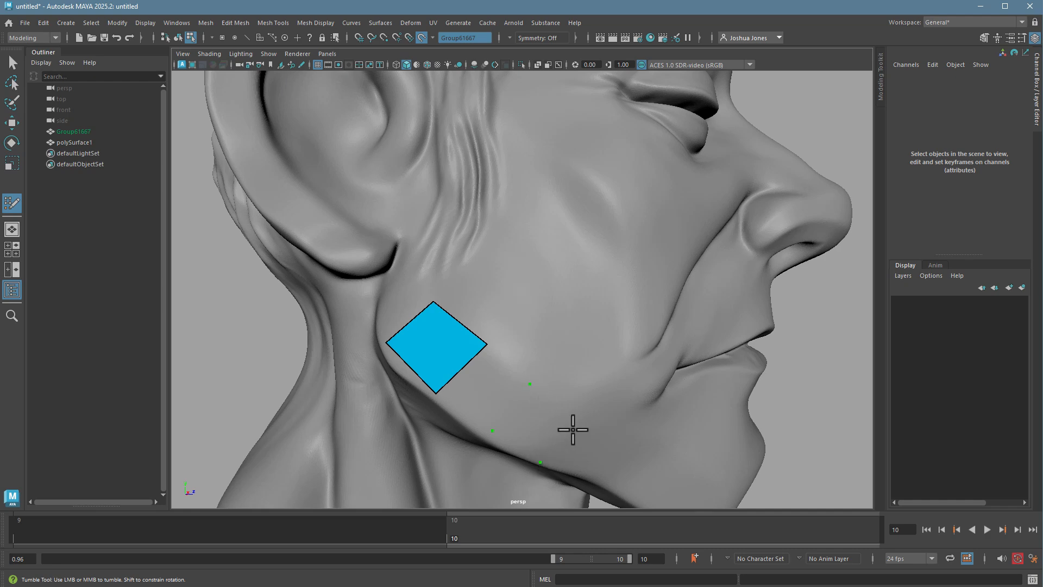
left_click(571, 406)
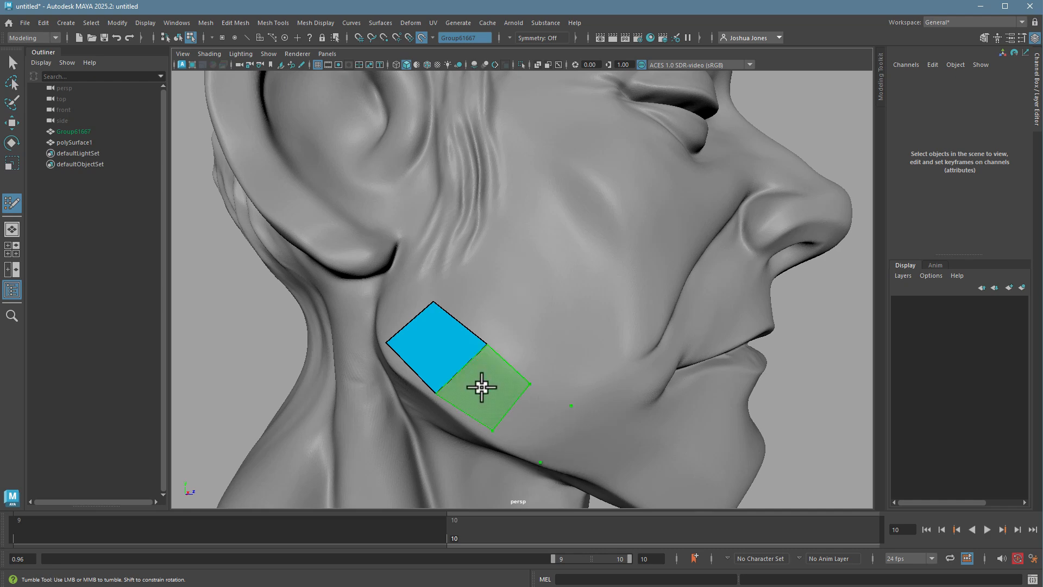
left_click(478, 385, "shift")
left_click(531, 424, "shift")
mouse_move(626, 443)
left_mouse_down("alt")
mouse_move(561, 419)
mouse_move(624, 433)
left_mouse_up("alt")
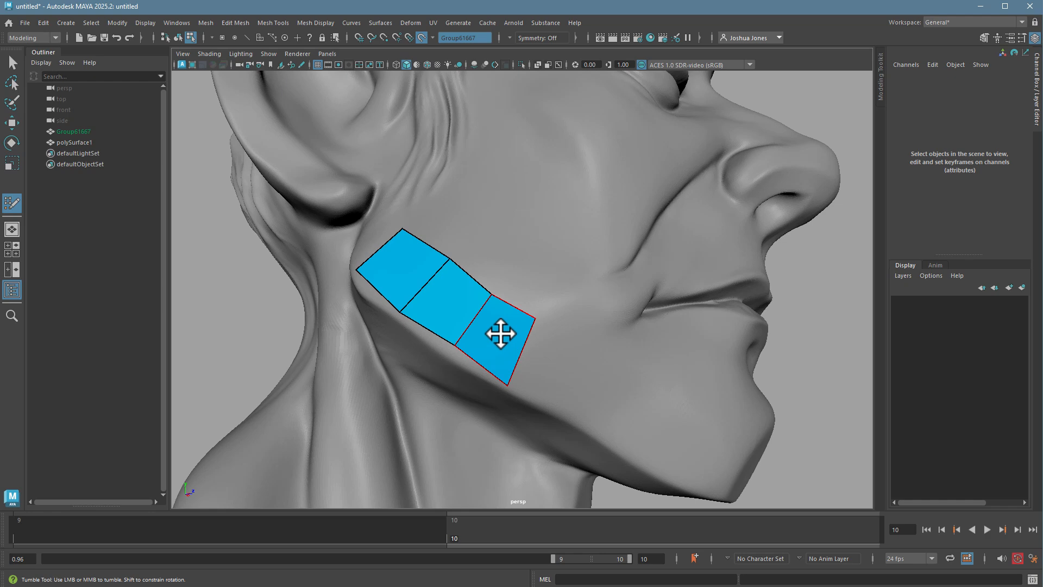
Place eight Quad Draw points along the jawline to the chin and fill four quads continuing the jaw strip.
left_click(560, 409)
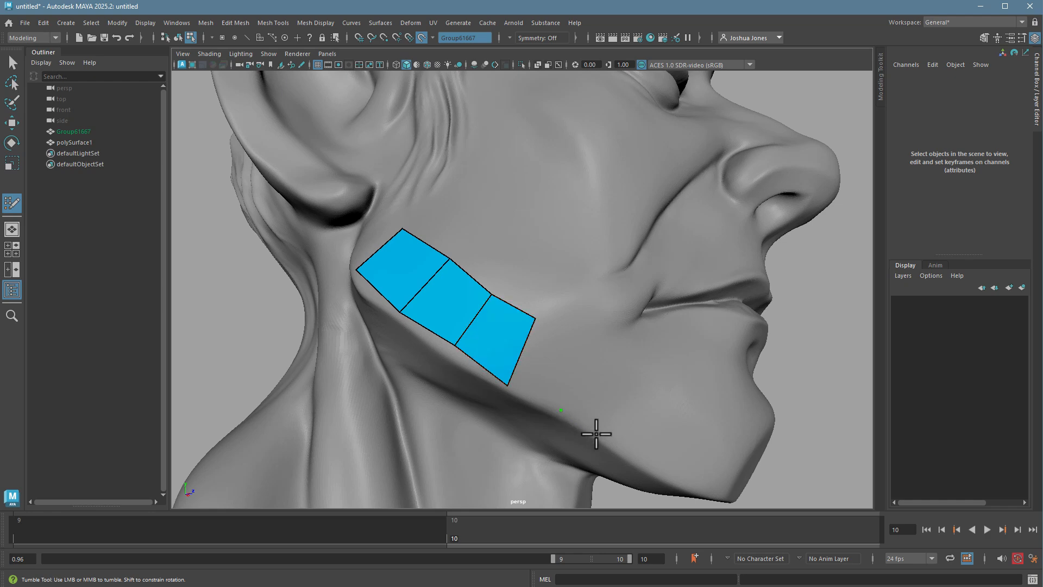
left_click(609, 444)
left_click(664, 478)
left_click(720, 498)
left_click(740, 449)
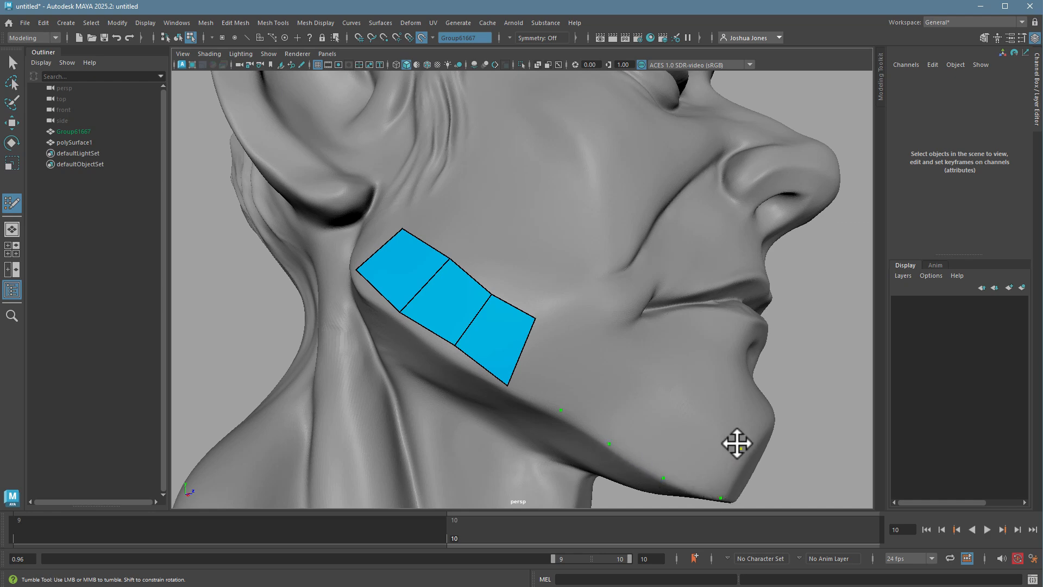
left_click(692, 421)
left_click(635, 385)
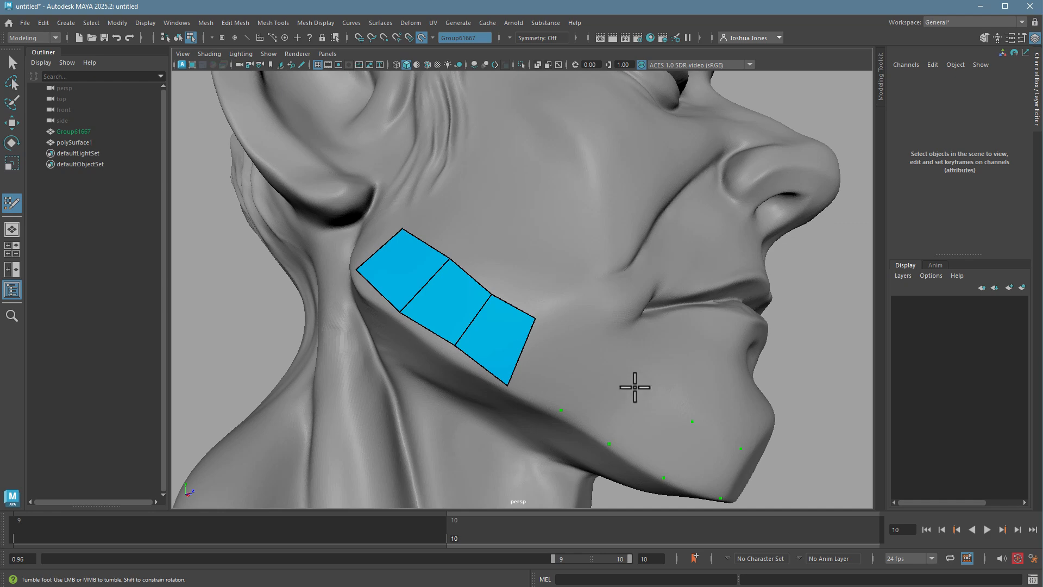
left_click(578, 350)
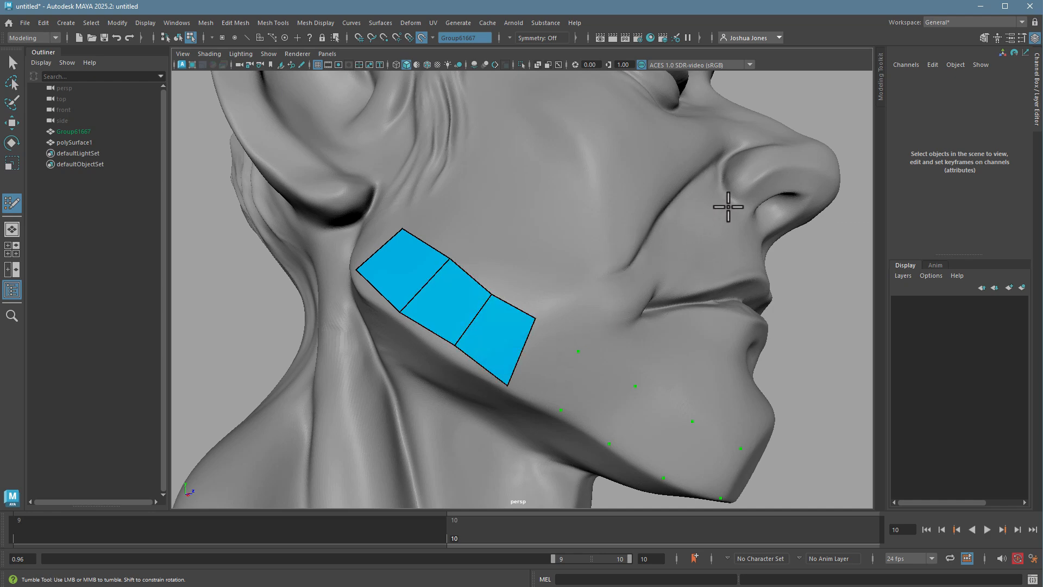
left_click(647, 439, "shift")
left_click(705, 455, "shift")
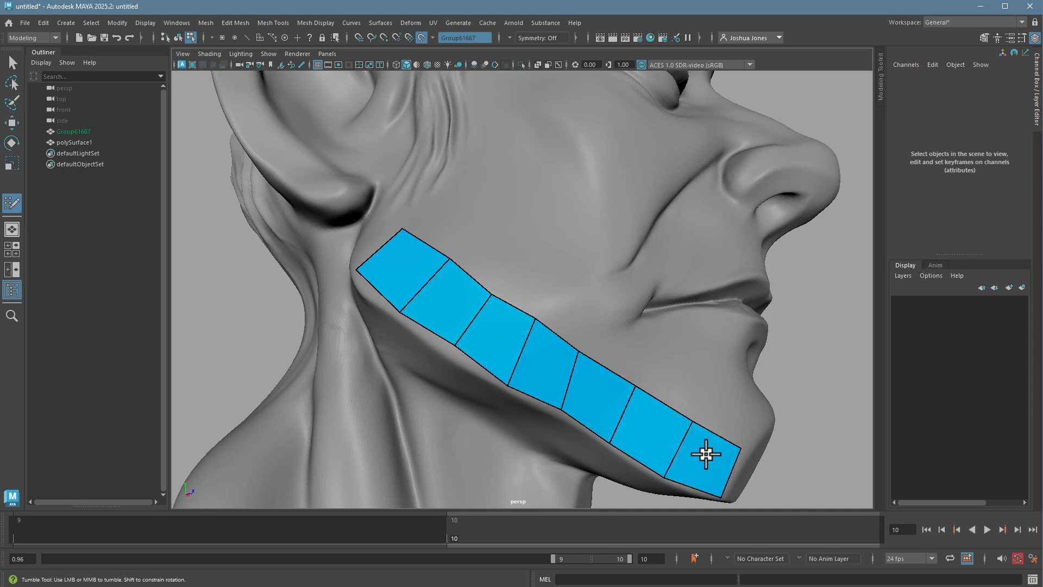
Reposition the vertices at the jaw corner and along both borders of the strip so it follows the jawline evenly.
left_click_drag(705, 452, 822, 465, "alt")
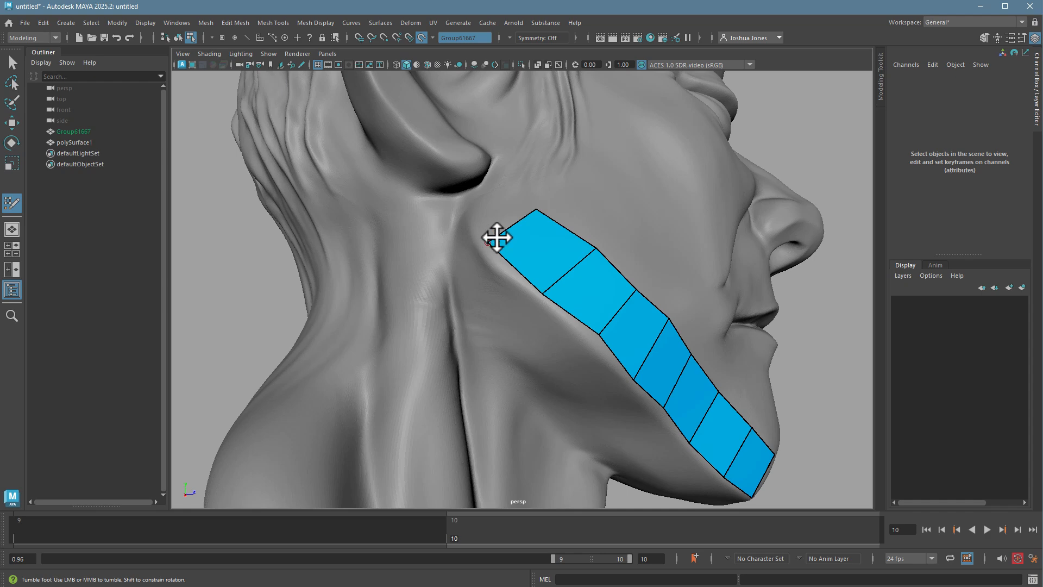
left_click_drag(496, 235, 488, 243)
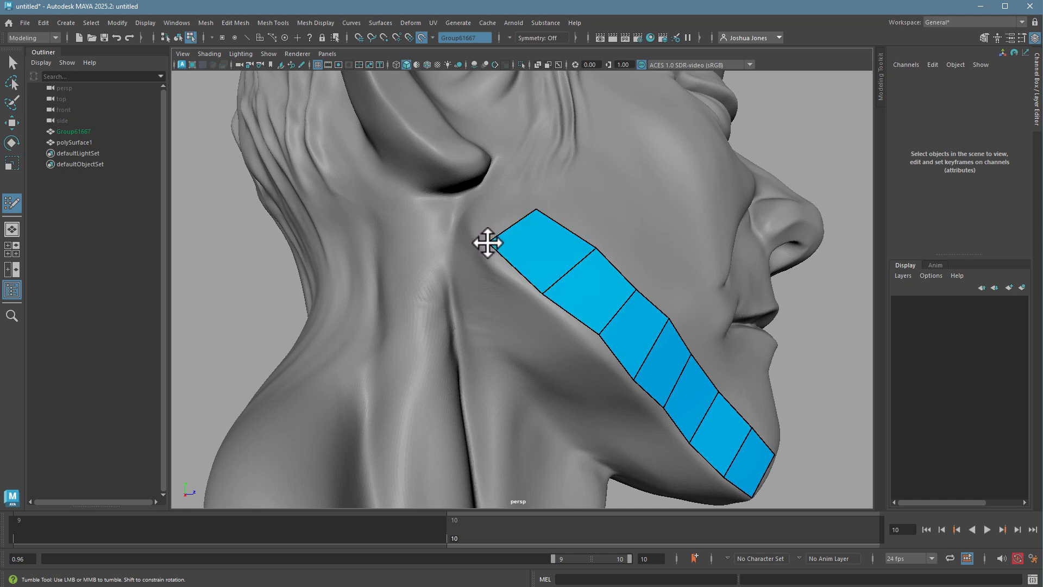
left_click_drag(487, 243, 479, 239)
left_click_drag(543, 295, 537, 294)
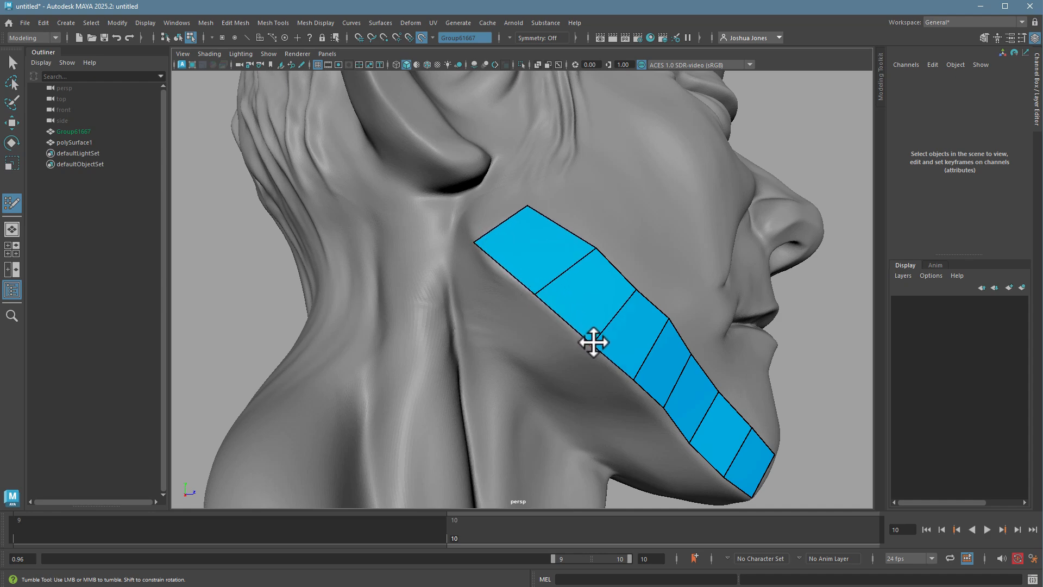
left_click_drag(638, 378, 658, 411)
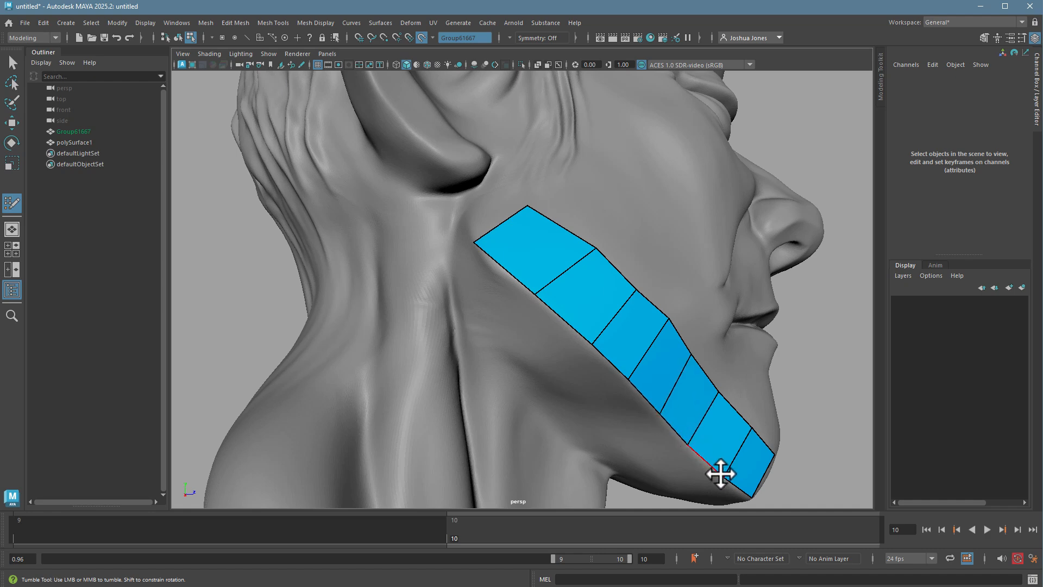
left_click_drag(724, 480, 547, 378)
left_click_drag(480, 341, 486, 351)
left_click_drag(398, 289, 397, 290)
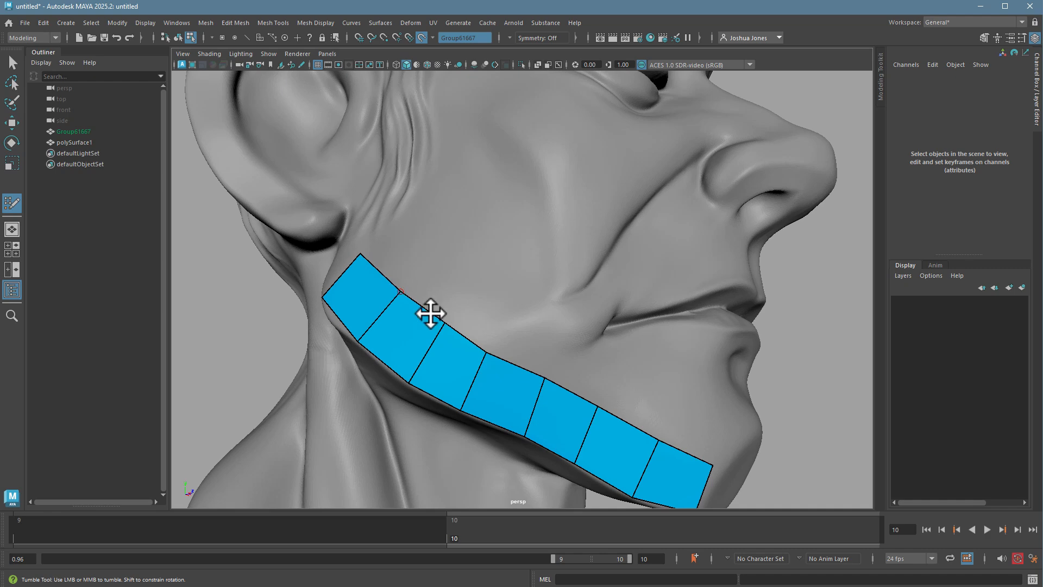
Add a single quad to the rear end of the jaw strip, going up toward the earlobe.
left_click_drag(642, 428, 648, 430, "alt")
right_click_drag(649, 430, 531, 412, "alt")
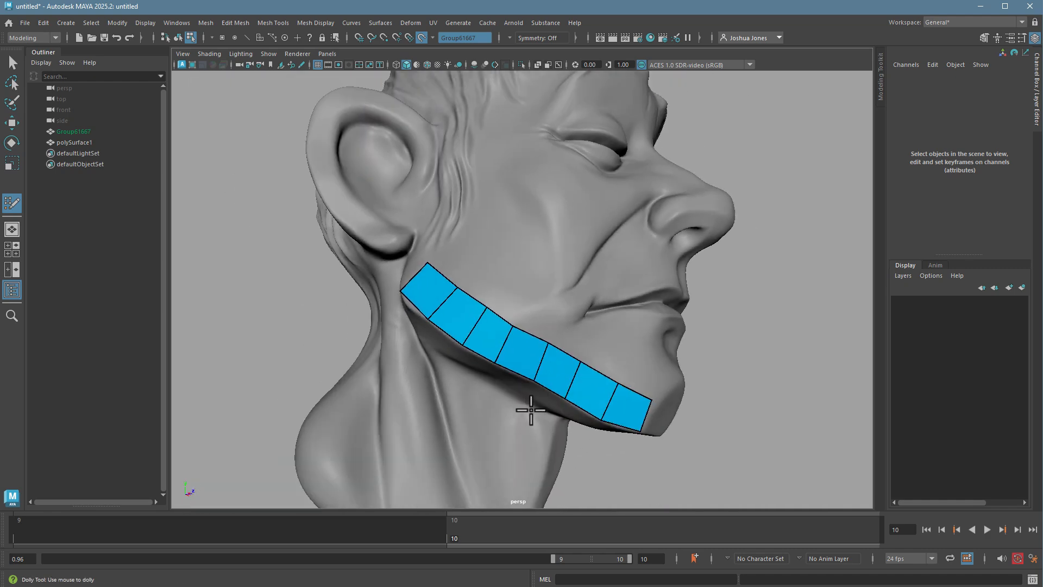
left_click_drag(531, 412, 554, 432, "alt")
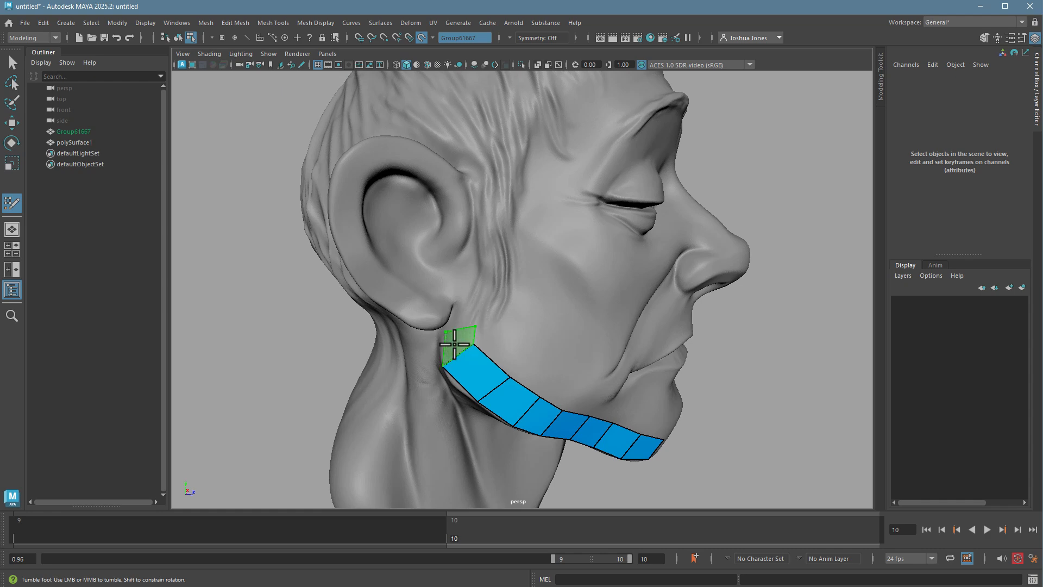
left_click_drag(573, 425, 563, 473, "alt")
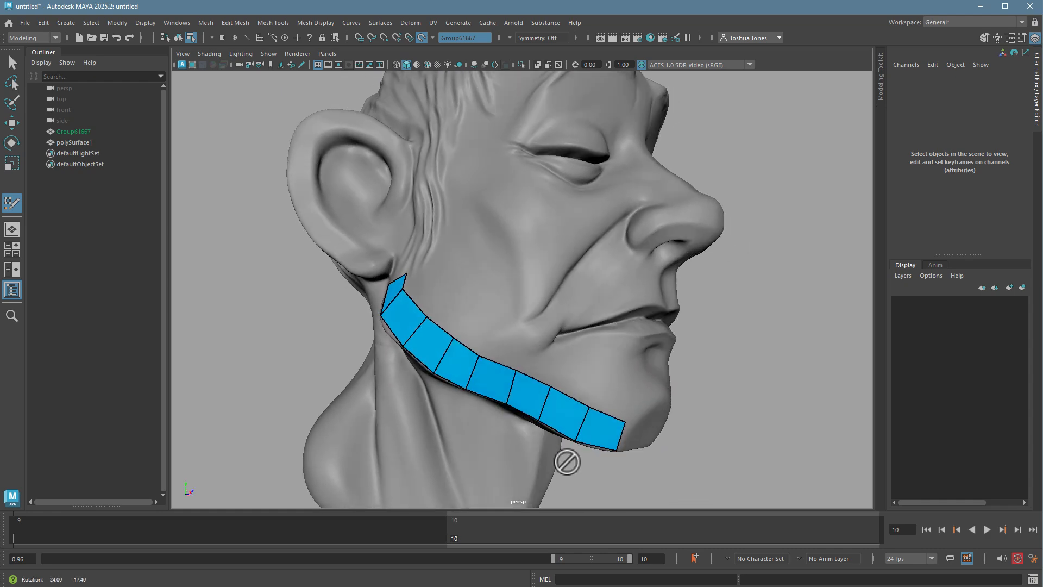
right_click_drag(563, 473, 585, 458, "alt")
left_click_drag(585, 458, 566, 415, "alt")
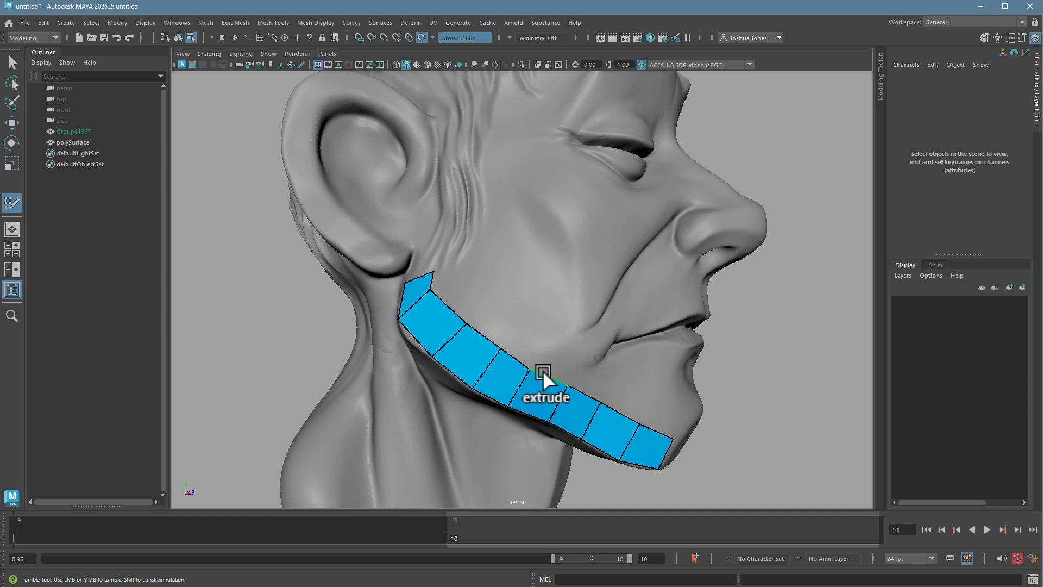
Try to extrude one edge of the jaw strip's upper border onto the cheek.
left_click_drag(543, 370, 555, 352)
mouse_move(605, 407)
left_mouse_down("alt")
mouse_move(533, 442)
mouse_move(503, 440)
mouse_move(600, 466)
mouse_move(593, 396)
left_mouse_up("alt")
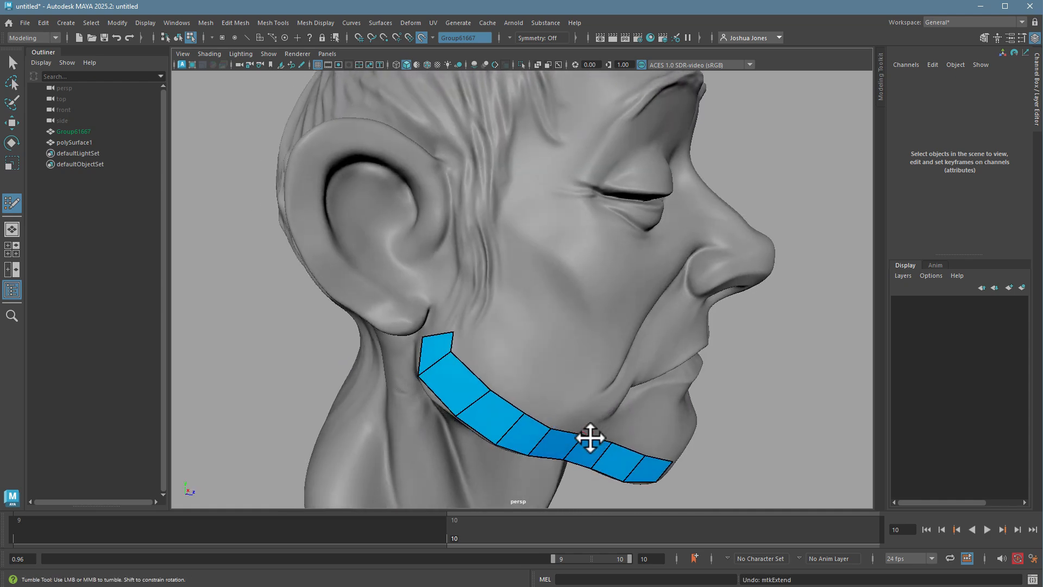
left_click_drag(574, 462, 567, 393, "alt")
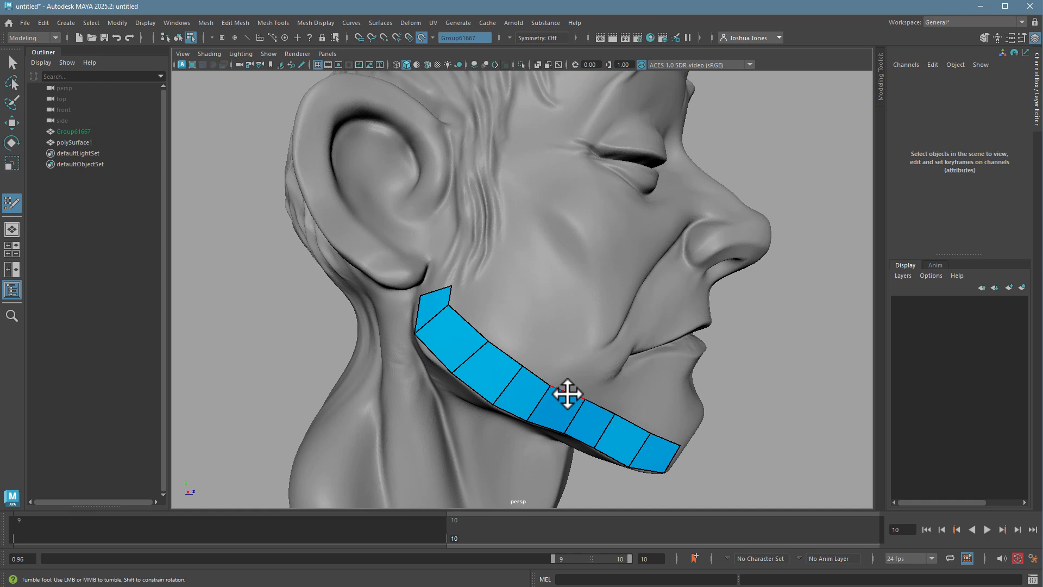
key("ctrl+z")
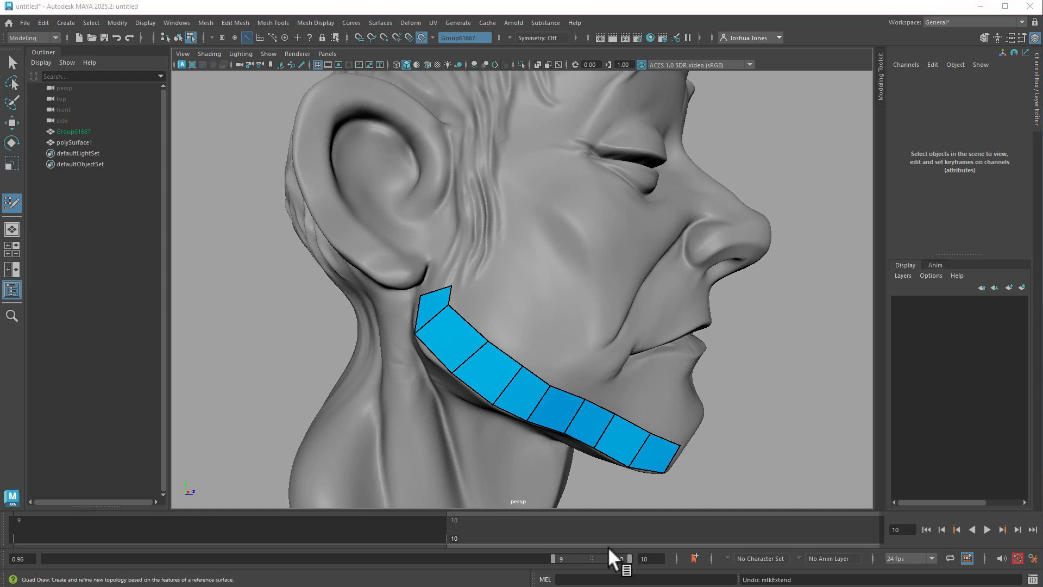
Extend the jaw strip's whole upper border into a second row of quads on the cheek and adjust its vertices.
left_click_drag(566, 389, 582, 358)
left_click_drag(658, 403, 722, 440, "alt")
mouse_move(545, 333)
left_mouse_down()
mouse_move(526, 333)
mouse_move(536, 346)
mouse_move(515, 324)
mouse_move(543, 353)
left_mouse_up()
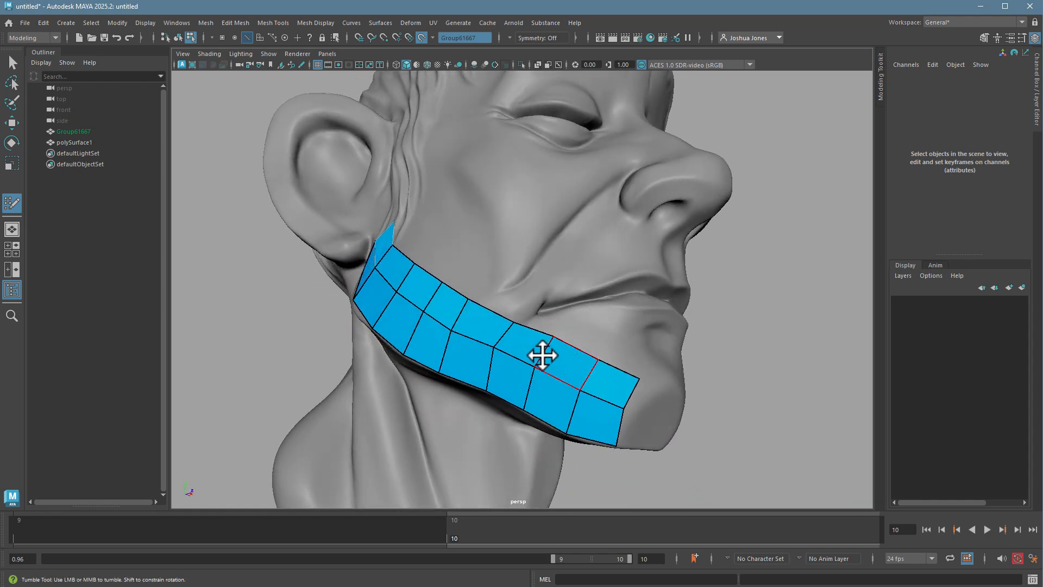
Try to adjust and delete the extra quad below the earlobe at the strip's rear end.
left_click_drag(450, 332, 442, 396, "alt")
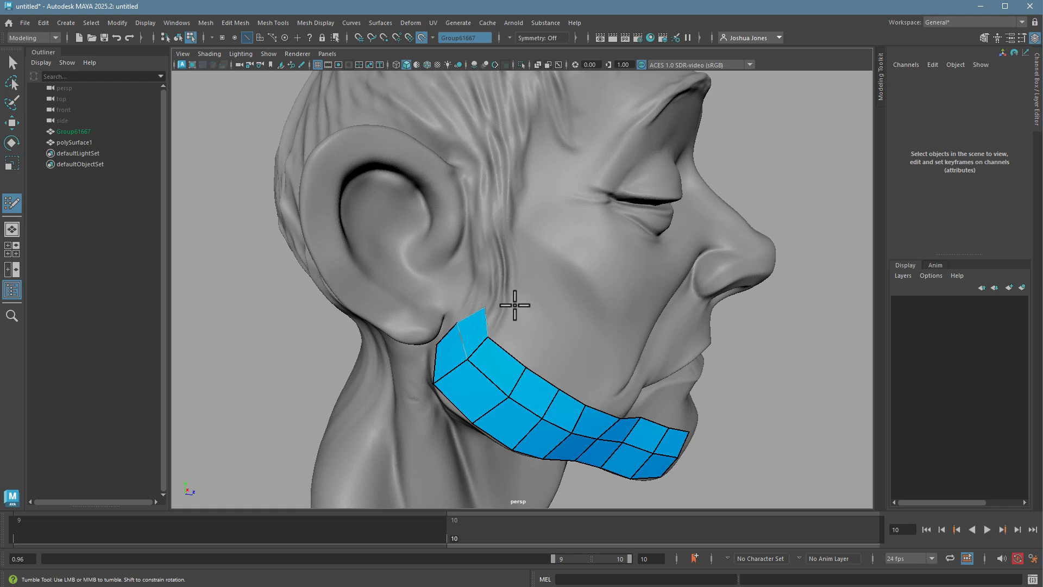
left_click_drag(518, 308, 577, 345, "alt")
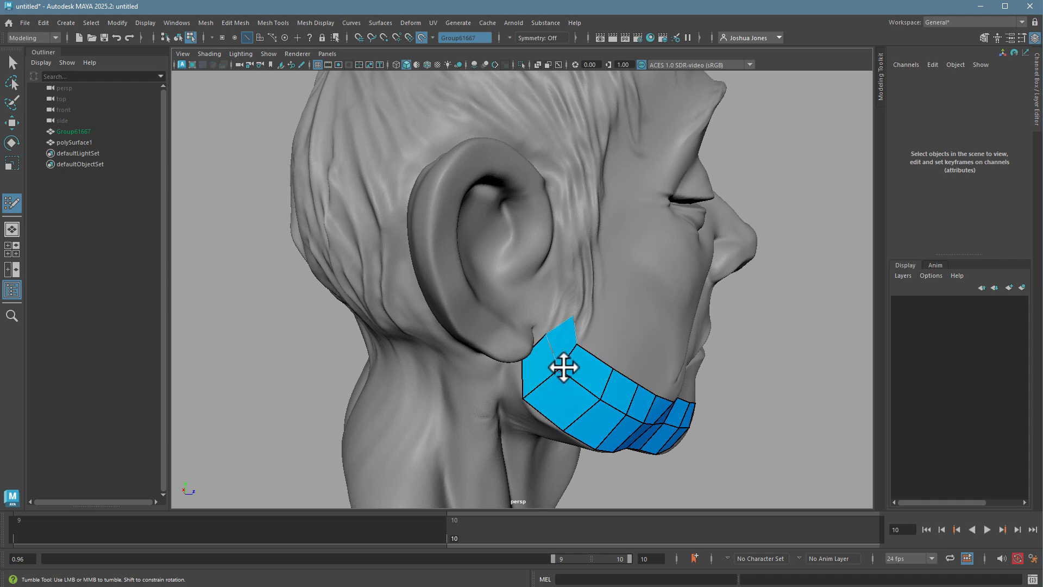
scroll(722, 368, "up", 5)
middle_click_drag(640, 470, 583, 311, "alt")
left_click_drag(583, 311, 552, 286)
key("ctrl+z")
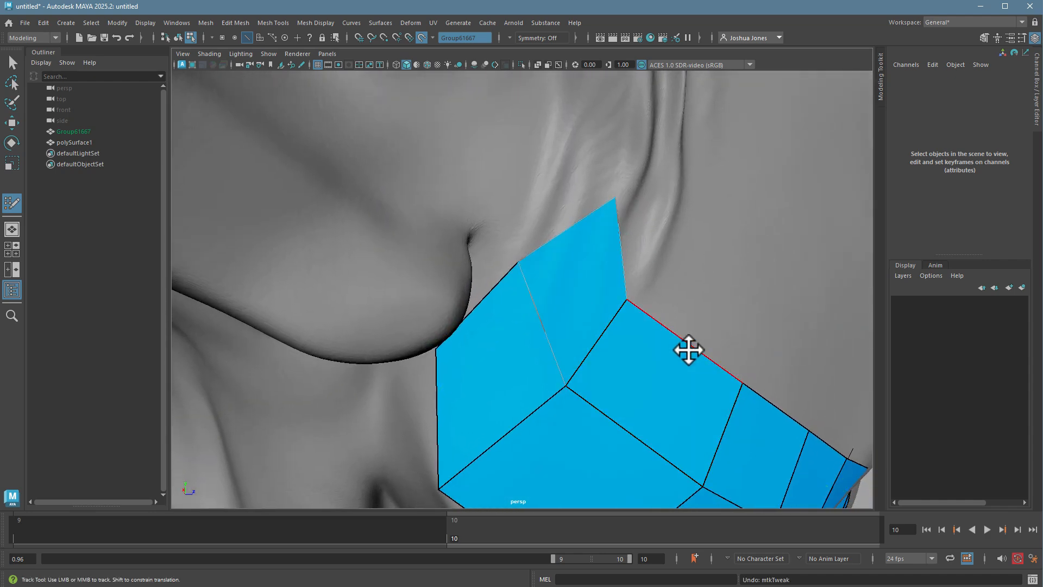
right_click_drag(689, 349, 596, 337, "alt")
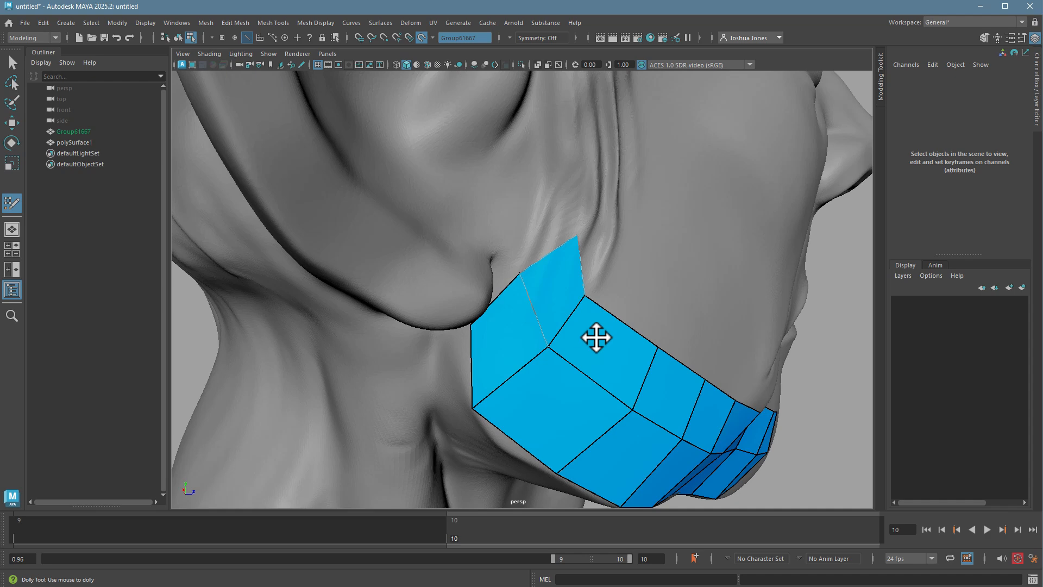
left_click(549, 282, "ctrl+shift")
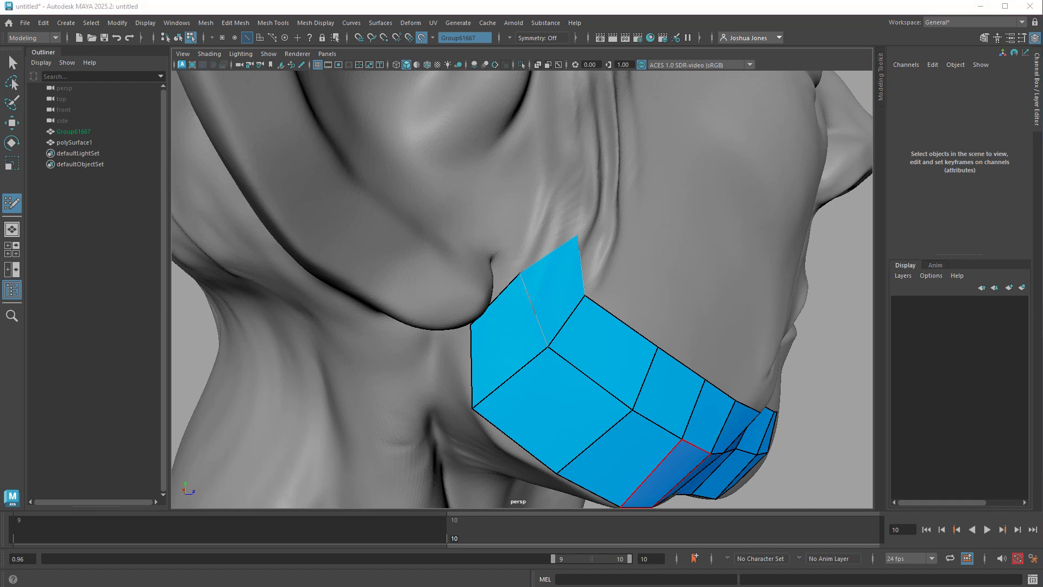
key("ctrl+z")
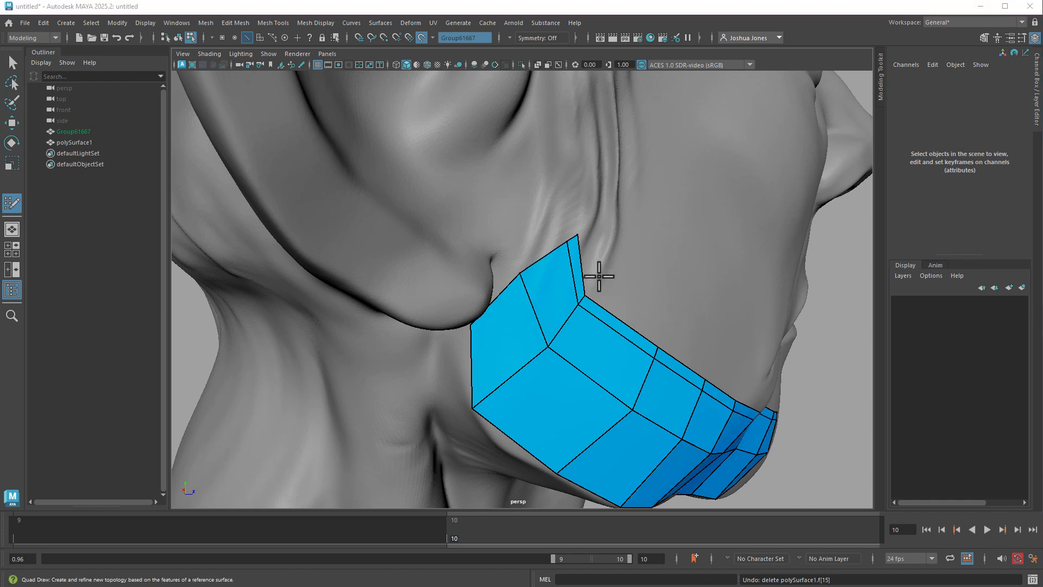
Delete the extra quads folding up below the earlobe, leaving two clean rows along the jaw.
left_click(560, 285, "ctrl+shift")
left_click(512, 321, "ctrl+shift")
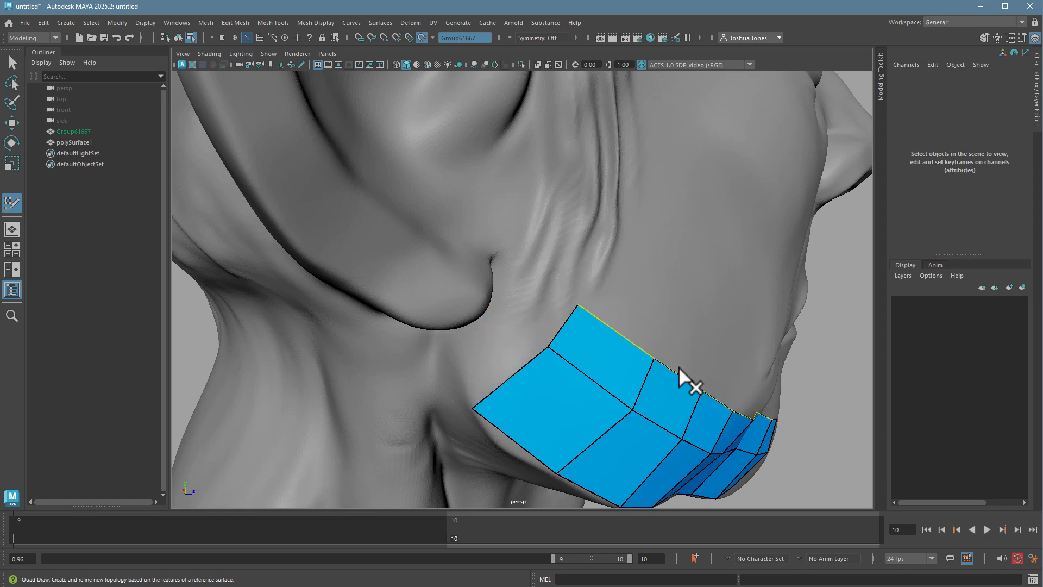
mouse_move(679, 367)
left_mouse_down("alt")
mouse_move(578, 354)
mouse_move(624, 353)
mouse_move(653, 369)
left_mouse_up("alt")
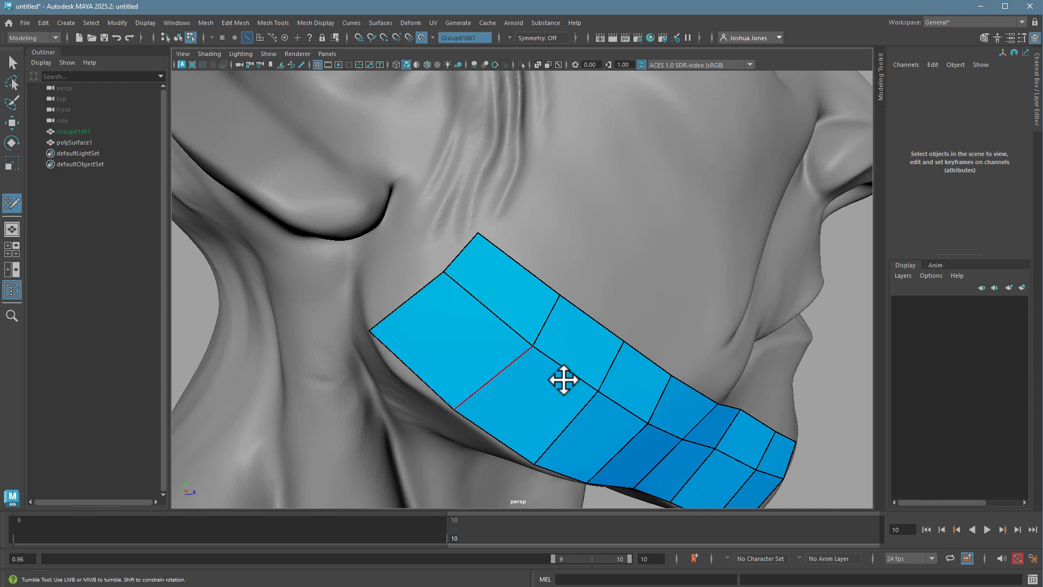
Turn on Object X symmetry for drawing on the front of the face.
right_click_drag(730, 399, 522, 376, "alt")
left_click_drag(598, 375, 565, 408, "alt")
left_click_drag(523, 349, 538, 466, "alt")
right_click_drag(538, 466, 585, 379, "alt")
middle_click_drag(586, 379, 583, 426, "alt")
right_click_drag(600, 397, 654, 383, "alt")
middle_click_drag(611, 386, 637, 305, "alt")
right_click_drag(563, 347, 595, 348, "alt")
mouse_move(595, 348)
left_mouse_down("alt")
mouse_move(605, 350)
mouse_move(593, 348)
left_mouse_up("alt")
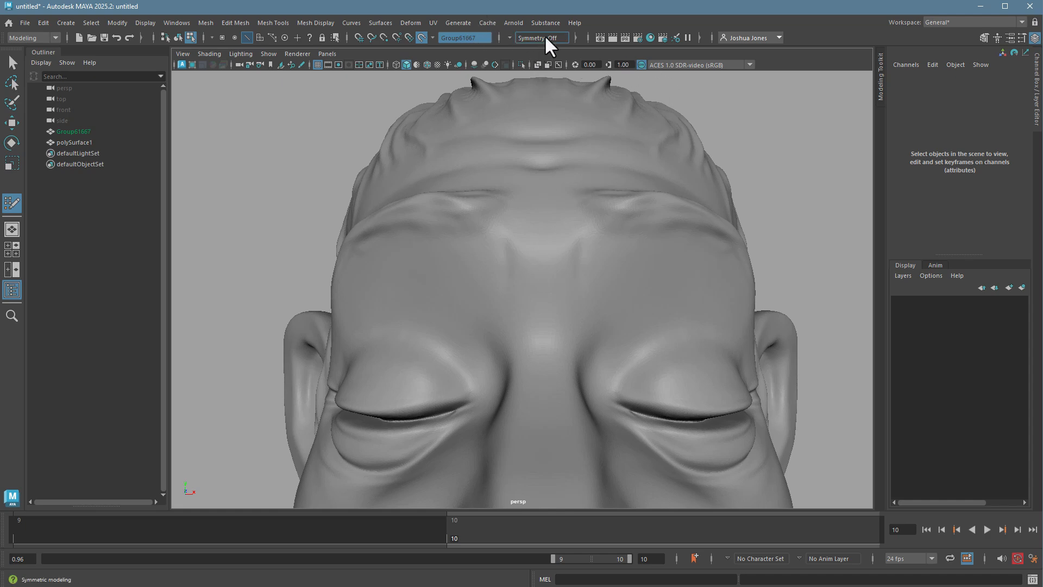
left_click(509, 35)
left_click(516, 47)
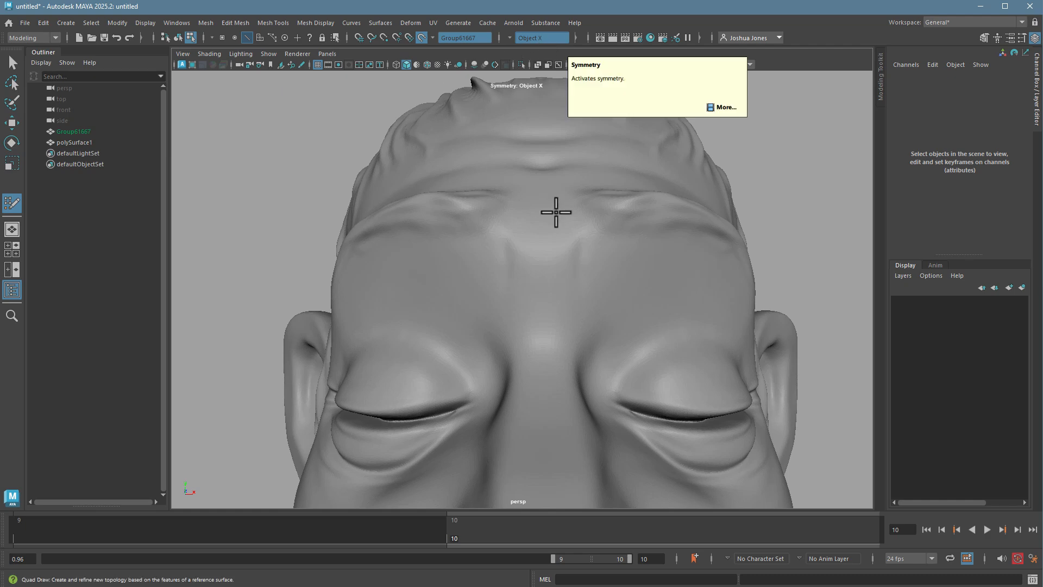
Place mirrored Quad Draw points across the forehead above the brows and fill a strip of six quads.
middle_click_drag(557, 344, 567, 313, "alt")
left_click_drag(573, 243, 559, 261, "alt")
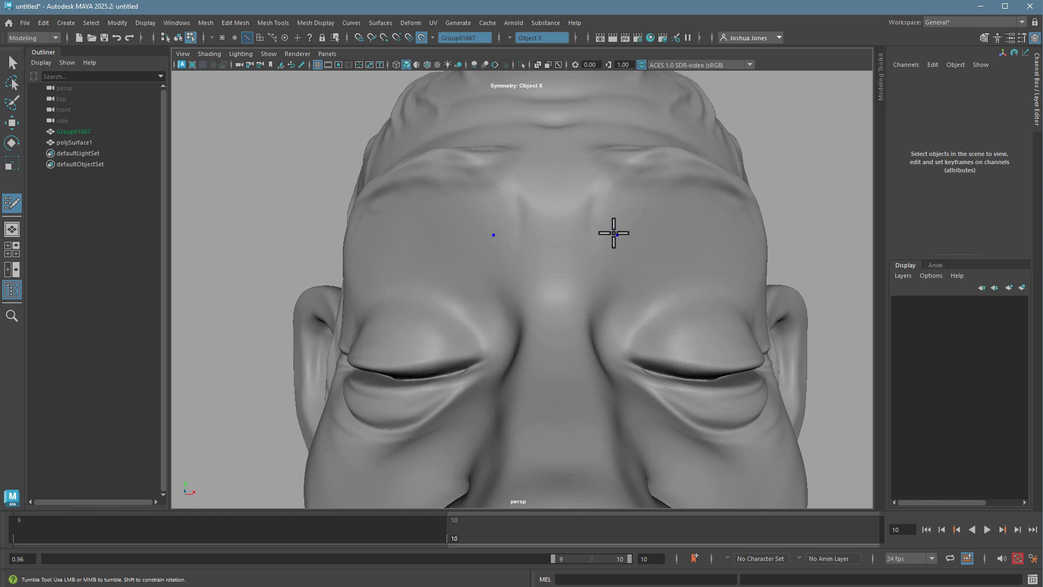
left_click(555, 219)
left_click(586, 271)
left_click(607, 203)
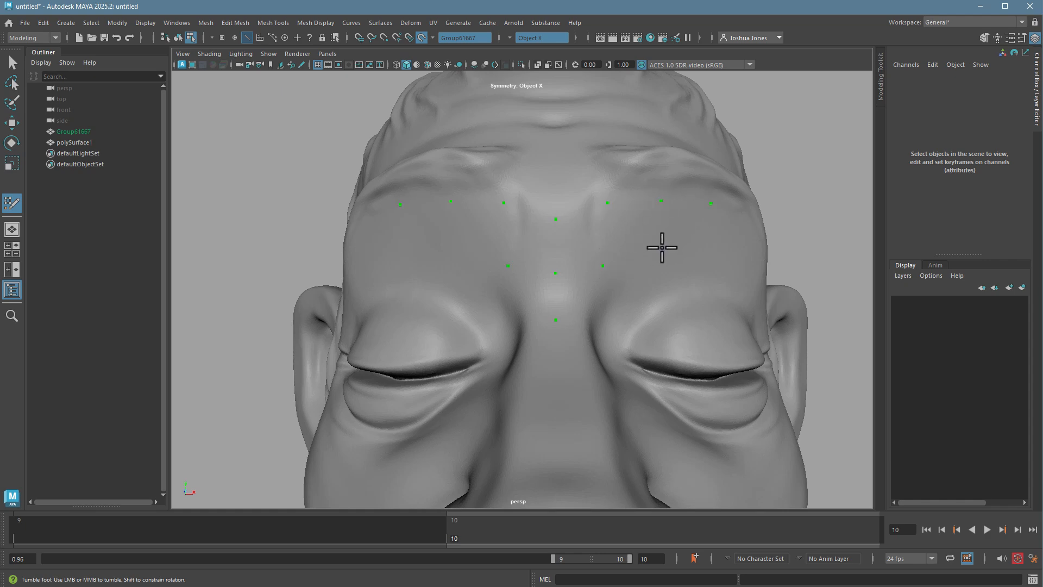
left_click(554, 239, "shift")
left_click(633, 234, "shift")
left_click(663, 225, "shift")
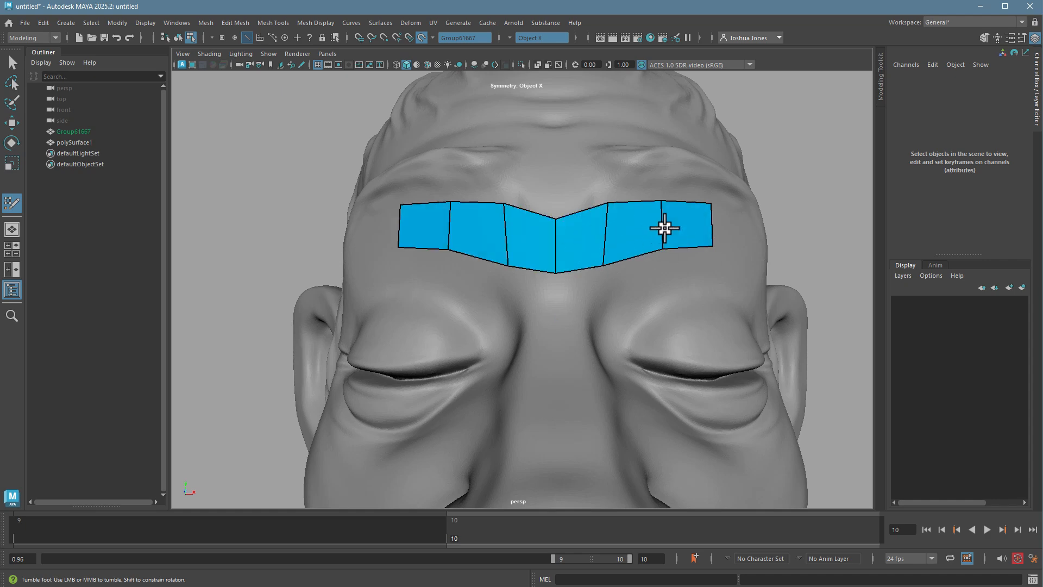
Place mirrored points below the brow strip and fill a second row of quads across the brow.
left_click_drag(605, 298, 525, 331, "alt")
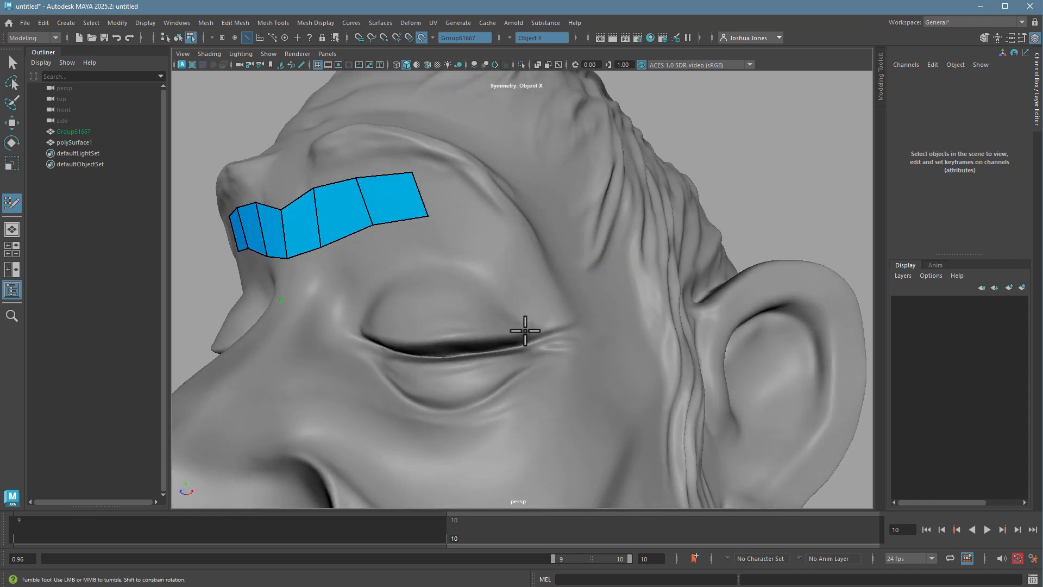
left_click_drag(327, 330, 356, 340, "alt")
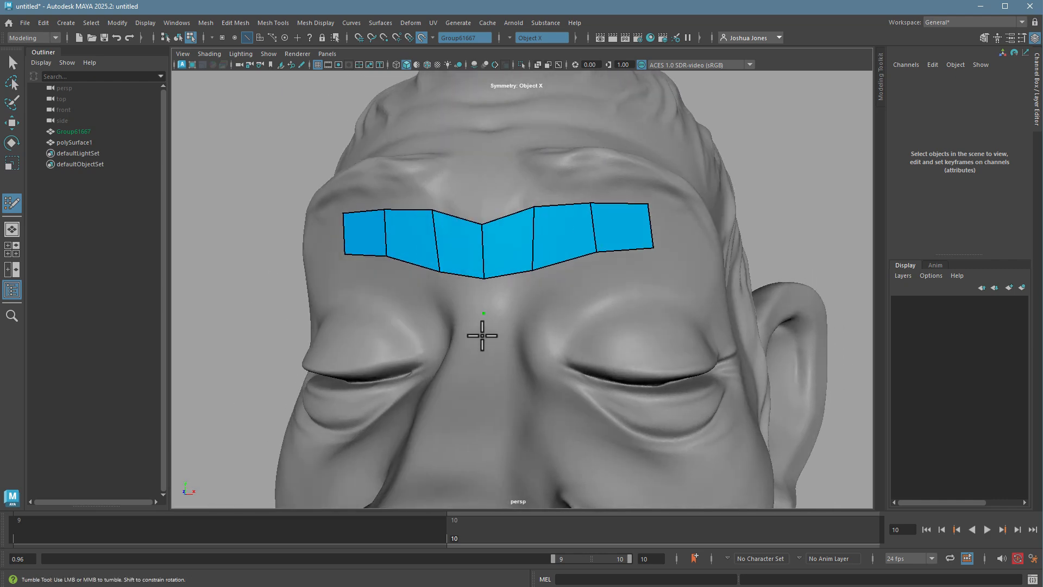
left_click_drag(482, 333, 492, 326, "alt")
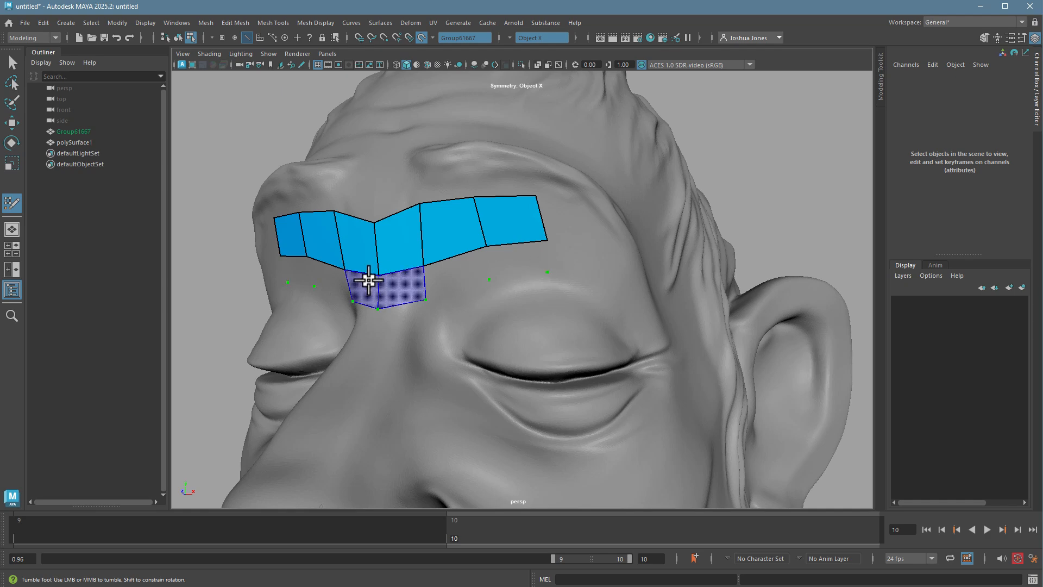
mouse_move(365, 279)
left_mouse_down("shift")
mouse_move(524, 278)
mouse_move(552, 295)
mouse_move(541, 349)
left_mouse_up("shift")
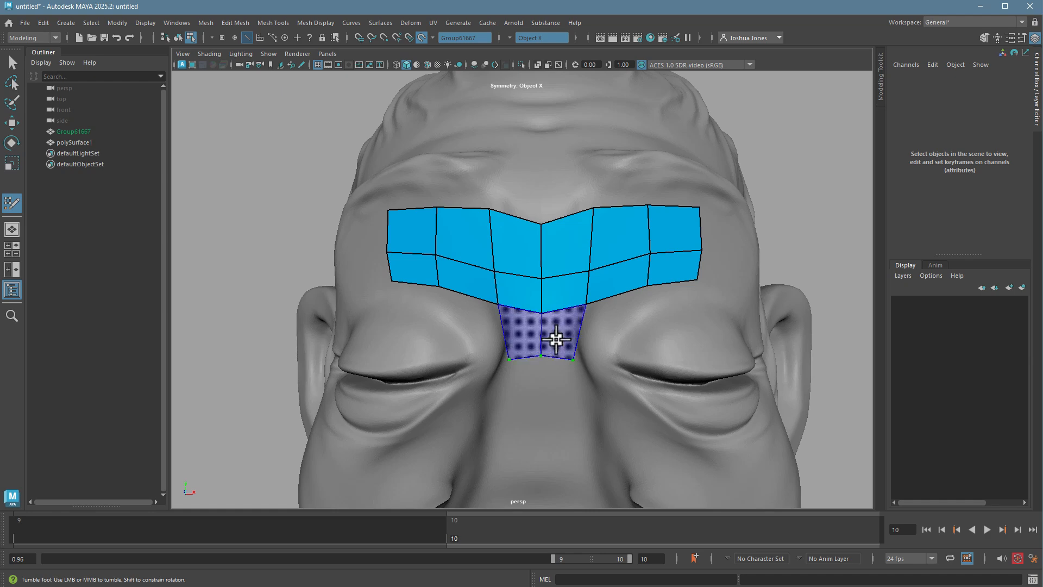
Fill mirrored quads down the nose bridge, beside the inner eye corners and along the crease above the upper eyelids.
left_click(555, 337, "shift")
left_click_drag(605, 412, 389, 341, "alt")
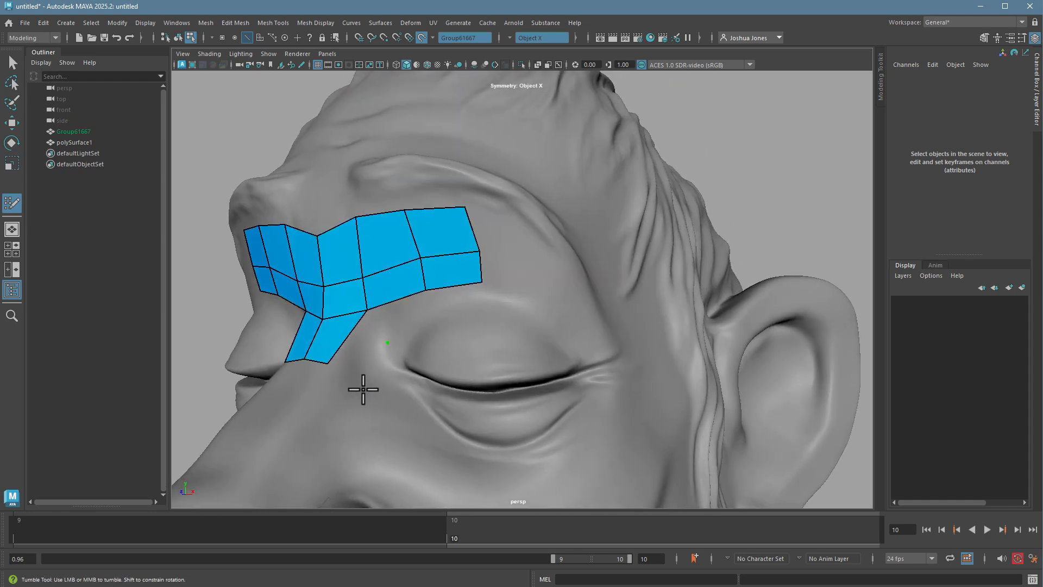
left_click(363, 347, "shift")
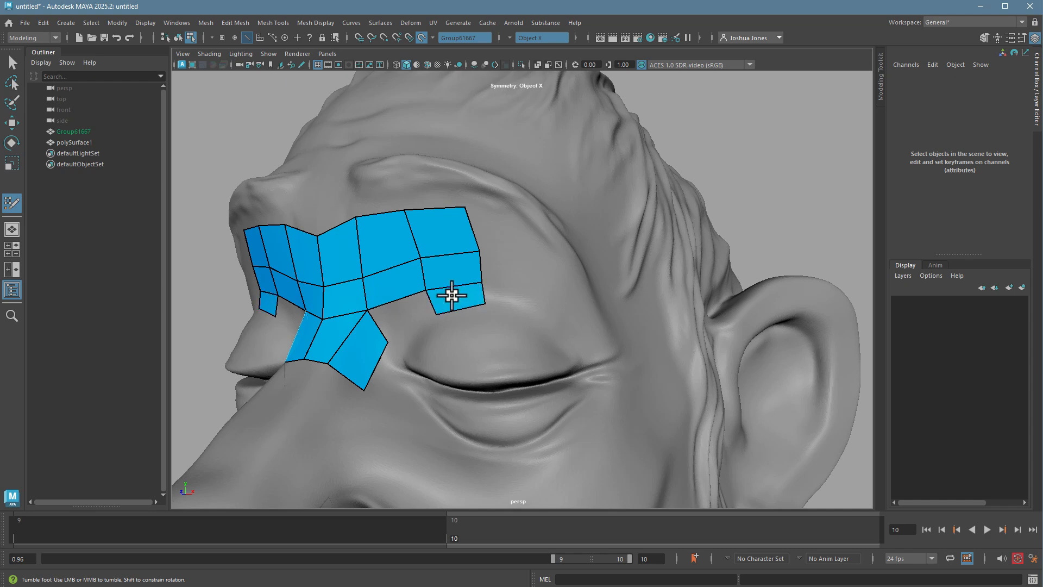
left_click_drag(389, 309, 493, 415, "alt")
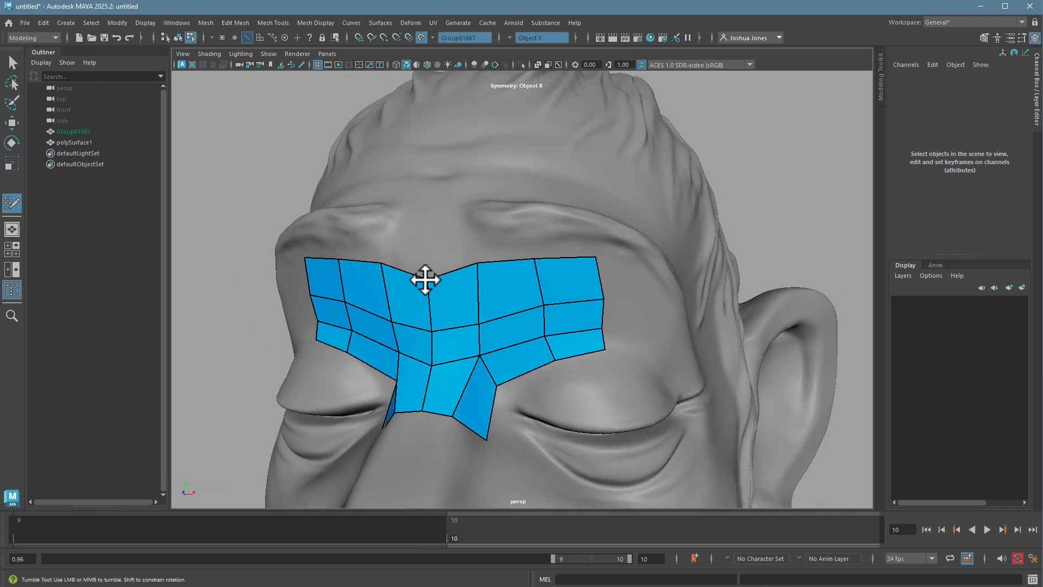
Extrude the upper border of the brow patch into a new forehead row and raise its centre points.
left_click_drag(426, 275, 456, 294, "alt")
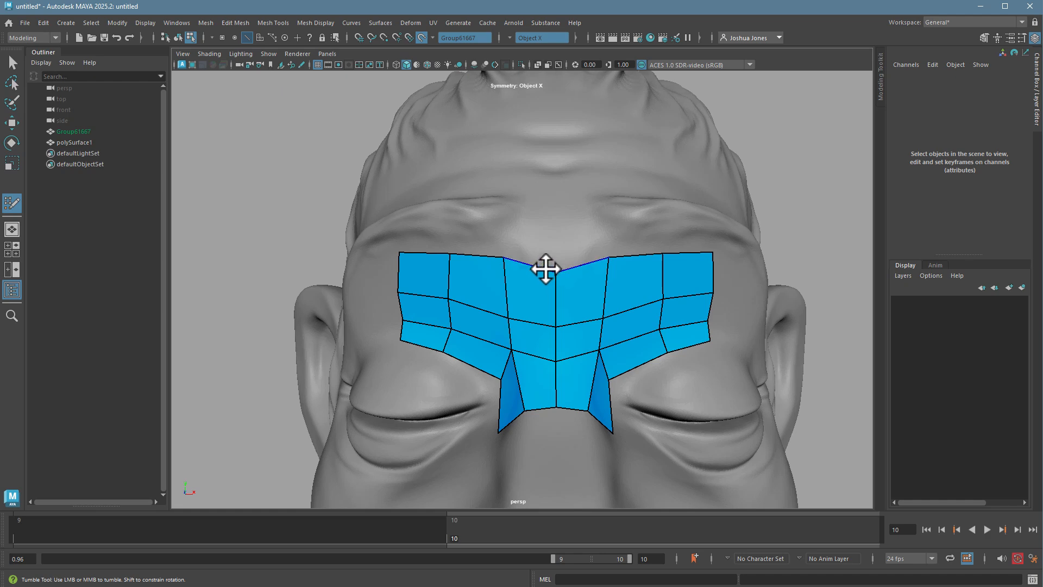
left_click_drag(543, 268, 544, 254)
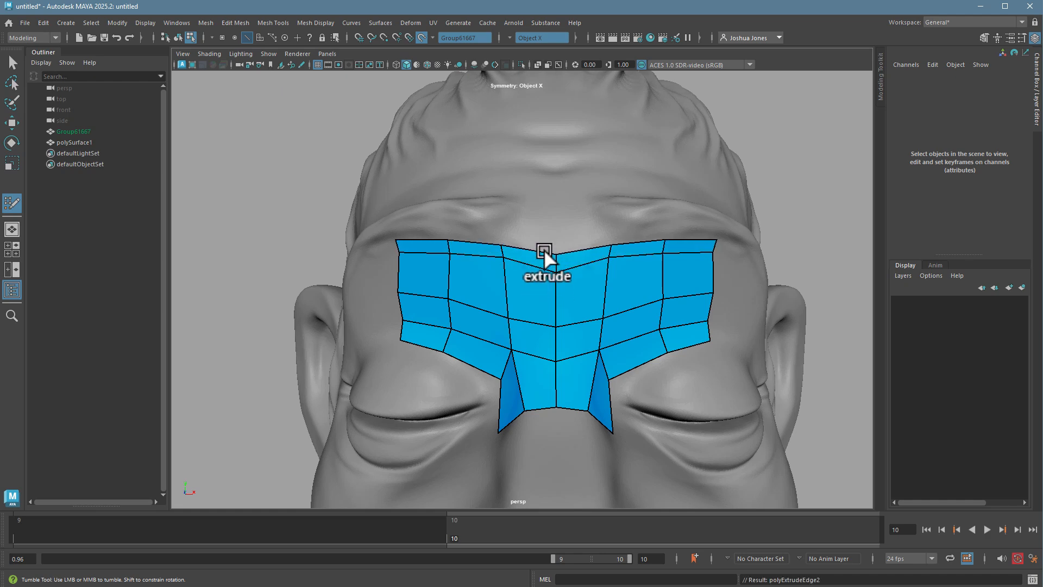
middle_click_drag(545, 253, 545, 248)
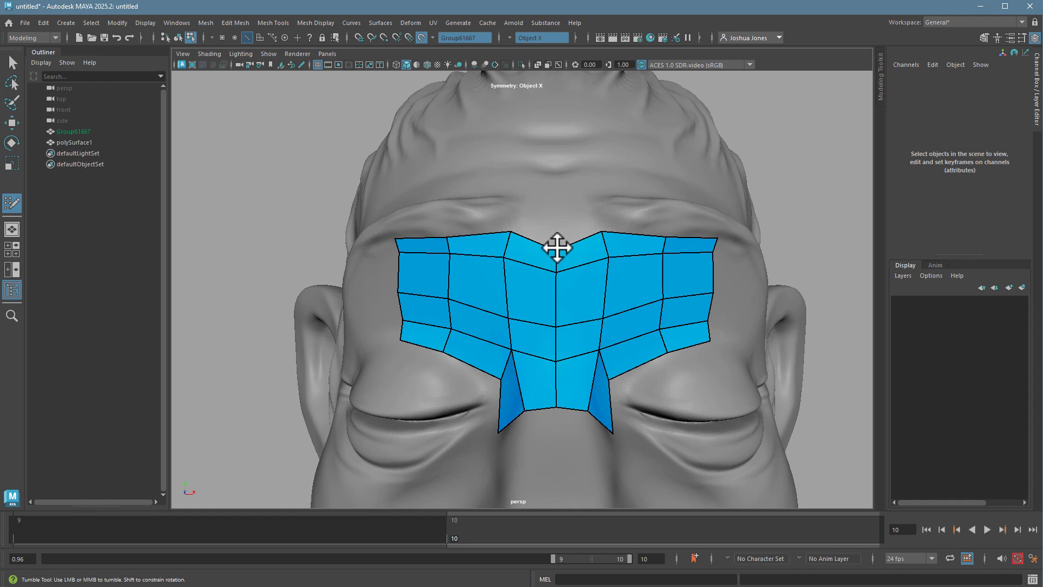
left_click_drag(556, 248, 555, 232)
Extrude the outer border of the brow patch one column toward the temples and adjust its upper corner points.
left_click_drag(647, 310, 448, 321, "alt")
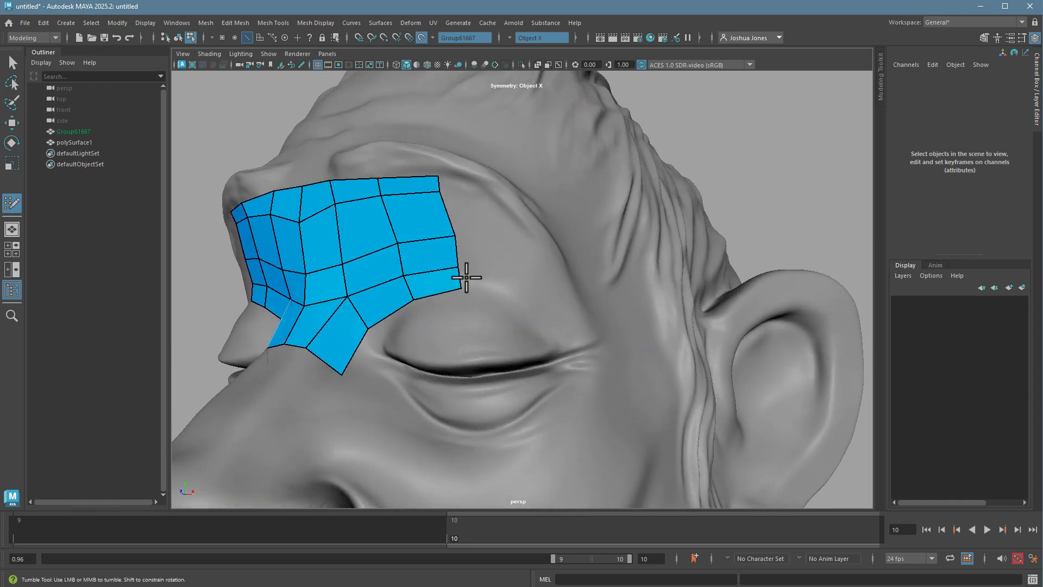
left_click_drag(447, 219, 483, 224)
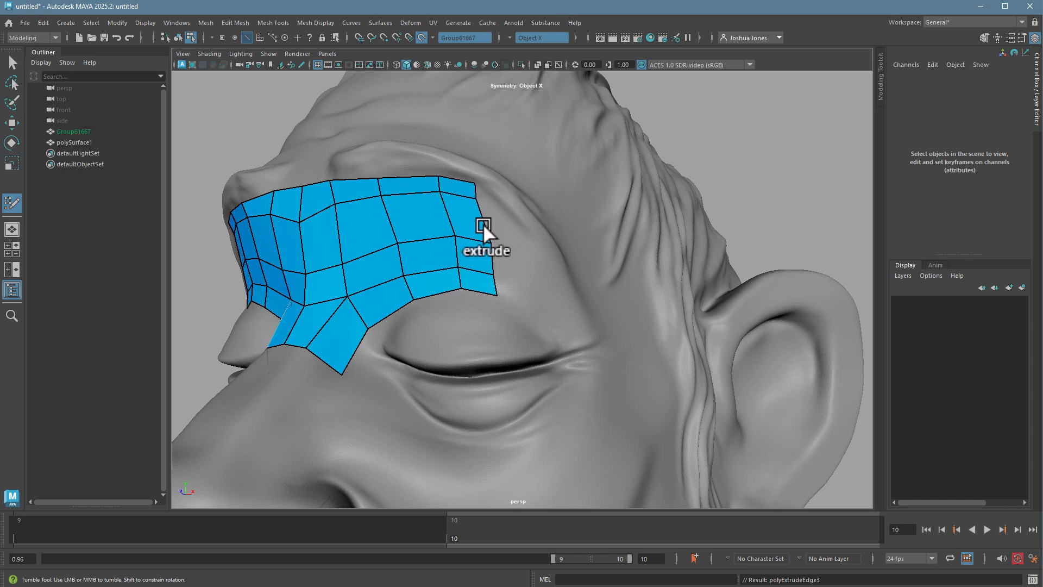
left_click_drag(507, 263, 541, 332, "alt")
left_click_drag(548, 333, 668, 250, "alt")
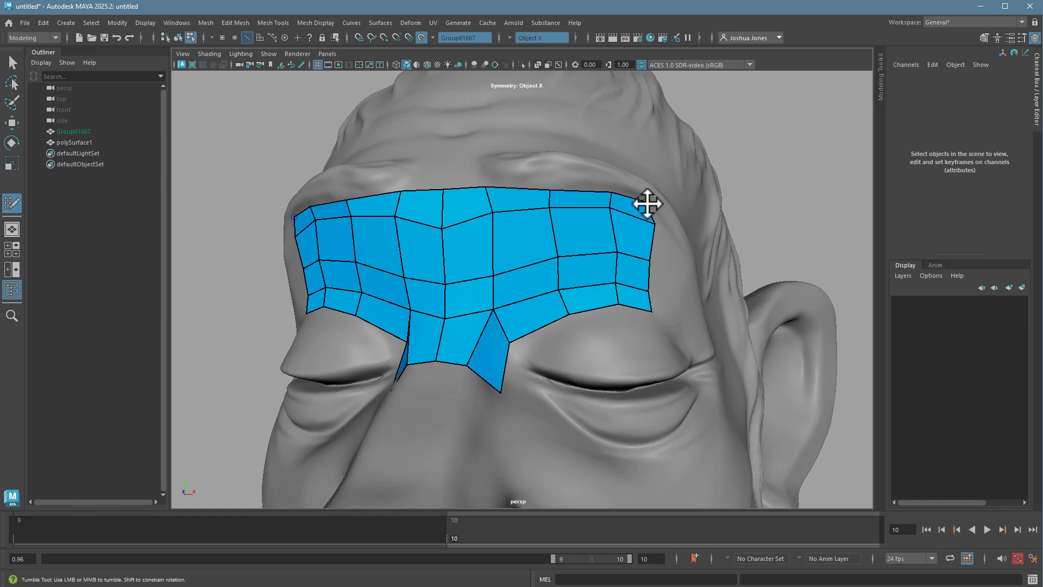
mouse_move(647, 204)
left_mouse_down()
mouse_move(659, 212)
mouse_move(650, 205)
left_mouse_up()
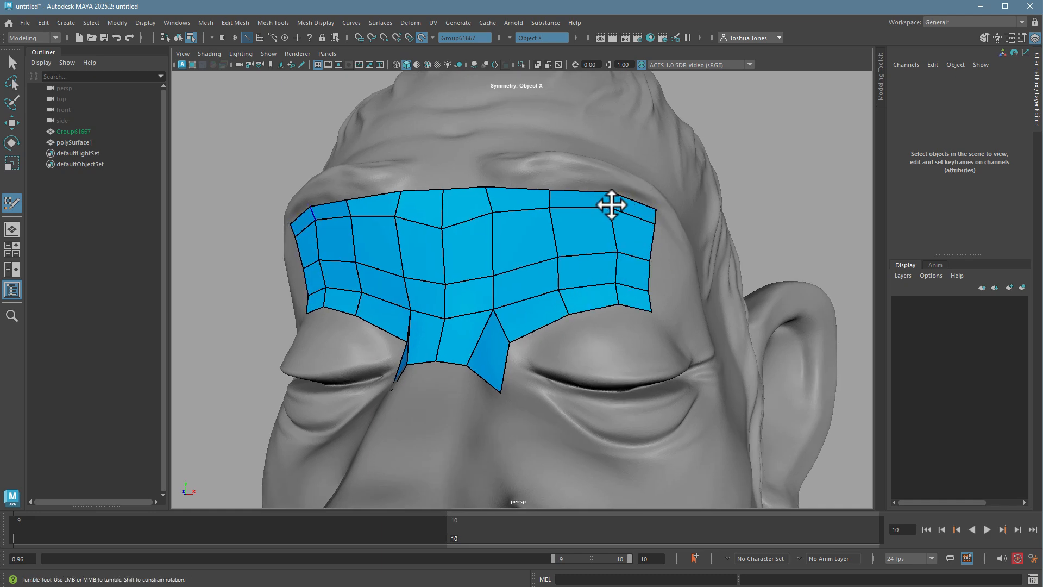
Reposition interior points of the brow patch and relax its quads to even out their spacing on both sides.
left_click_drag(617, 252, 608, 289)
left_click_drag(556, 261, 550, 262)
right_click_drag(626, 276, 382, 295, "alt")
left_click_drag(381, 294, 414, 305, "alt")
right_click_drag(414, 306, 671, 326, "alt")
left_click_drag(643, 338, 647, 360, "alt")
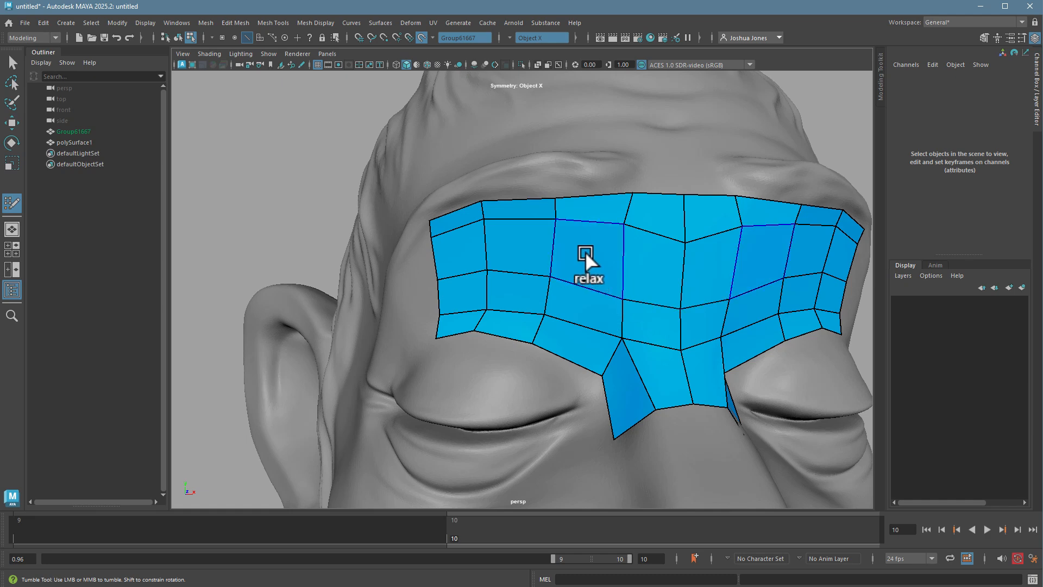
mouse_move(572, 274)
left_mouse_down("shift")
mouse_move(637, 291)
mouse_move(686, 271)
mouse_move(611, 282)
mouse_move(614, 314)
mouse_move(561, 299)
mouse_move(550, 246)
mouse_move(511, 248)
mouse_move(483, 272)
left_mouse_up("shift")
left_click_drag(599, 301, 610, 317, "alt")
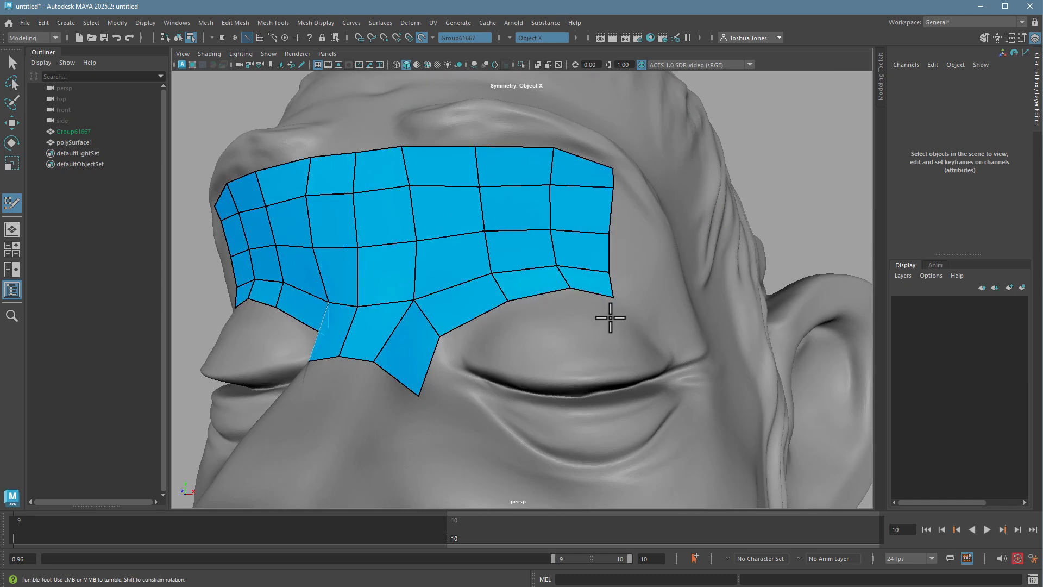
mouse_move(471, 240)
left_mouse_down("shift")
mouse_move(425, 229)
mouse_move(448, 205)
mouse_move(533, 220)
left_mouse_up("shift")
Inspect the brow patch and the jaw strip from both sides of the head, near and far.
left_click_drag(507, 302, 480, 302, "alt")
left_click_drag(613, 308, 531, 324, "alt")
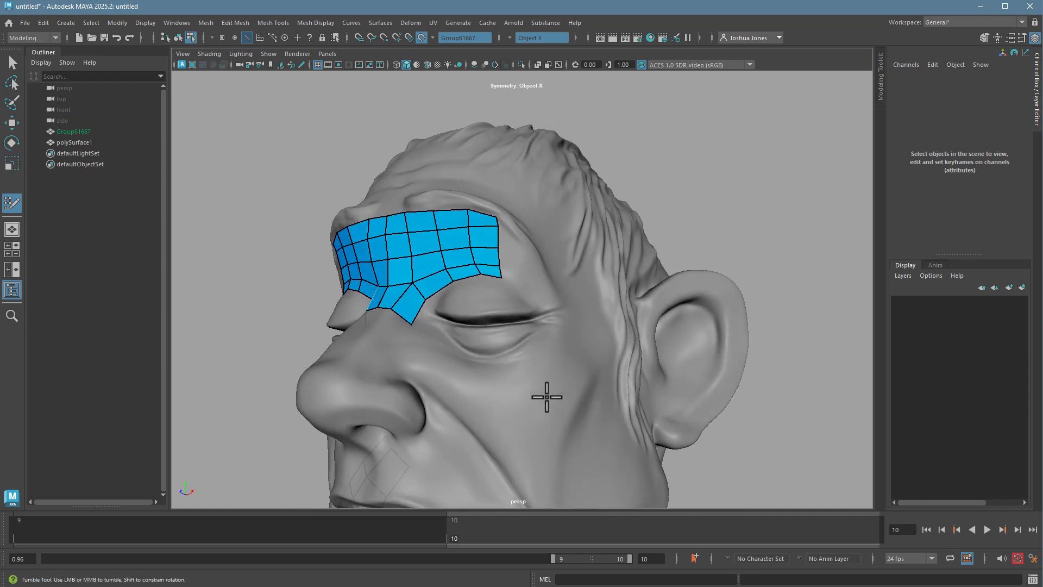
left_click_drag(466, 391, 492, 383, "alt")
left_click_drag(673, 408, 605, 343, "alt")
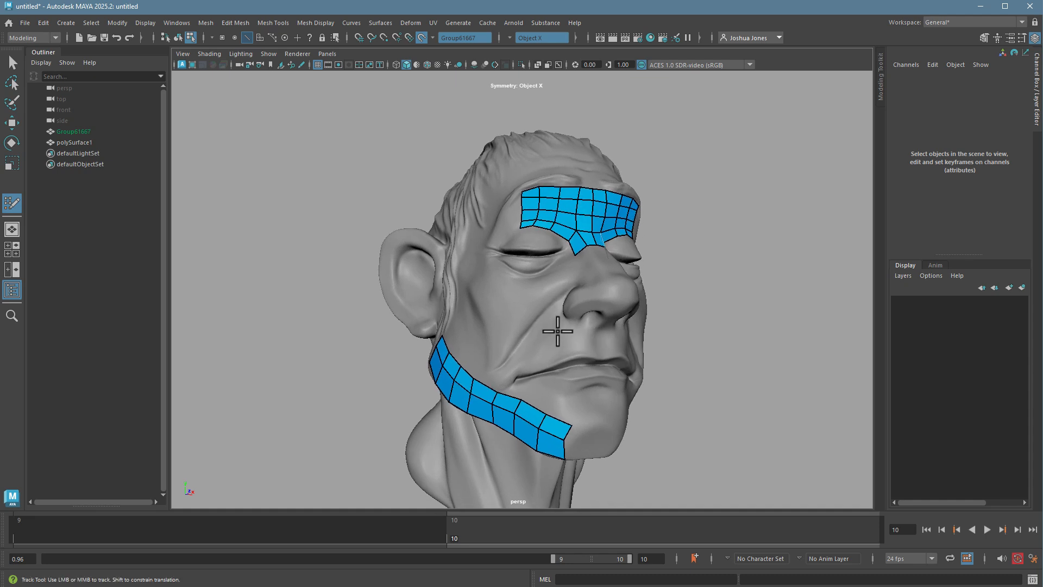
left_click_drag(549, 282, 553, 282, "alt")
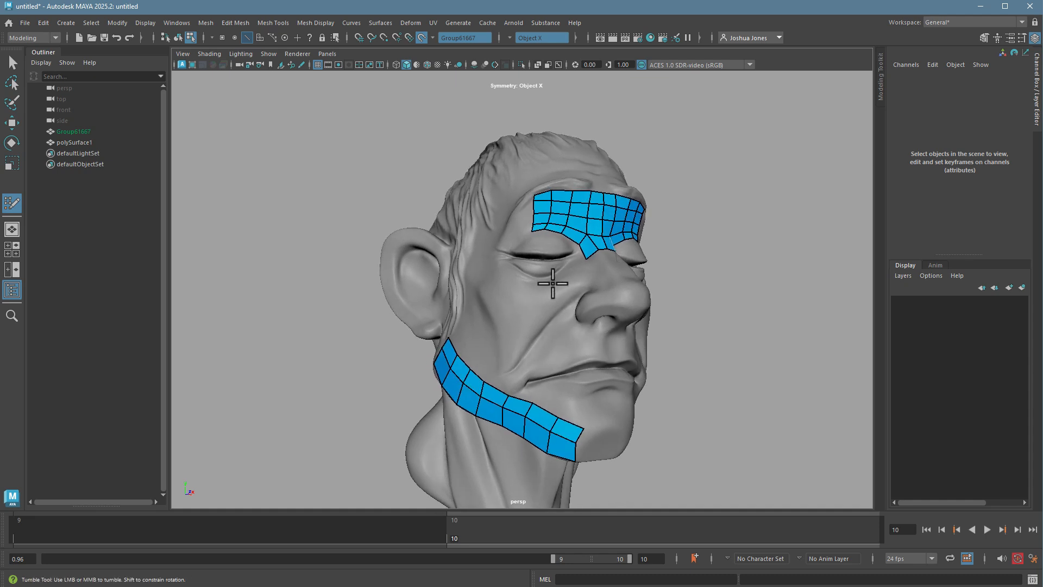
middle_click_drag(541, 295, 509, 310, "alt")
right_click_drag(509, 309, 712, 291, "alt")
middle_click_drag(652, 236, 650, 333, "alt")
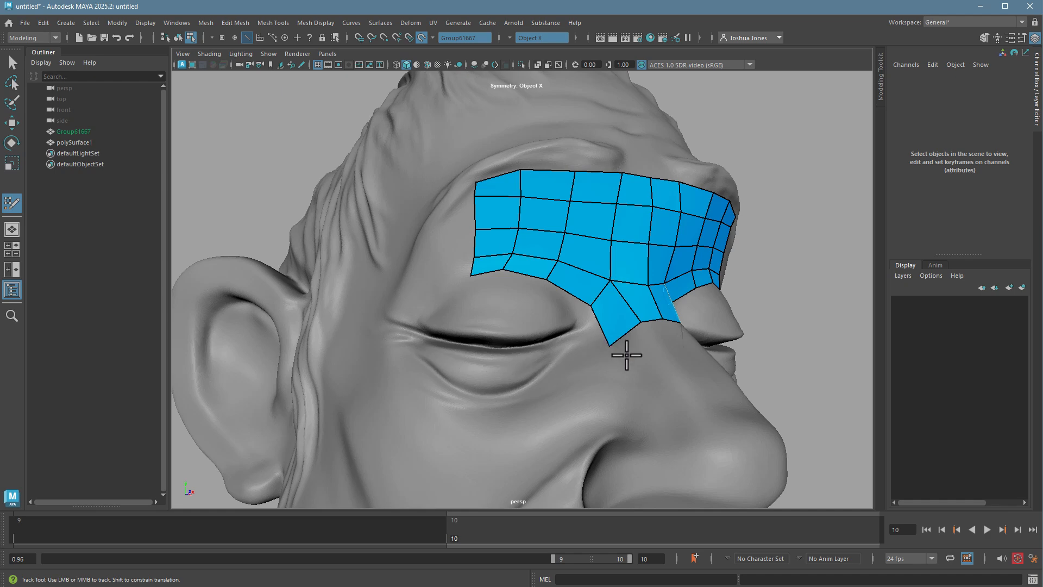
right_click_drag(627, 355, 505, 356, "alt")
middle_click_drag(538, 367, 537, 345, "alt")
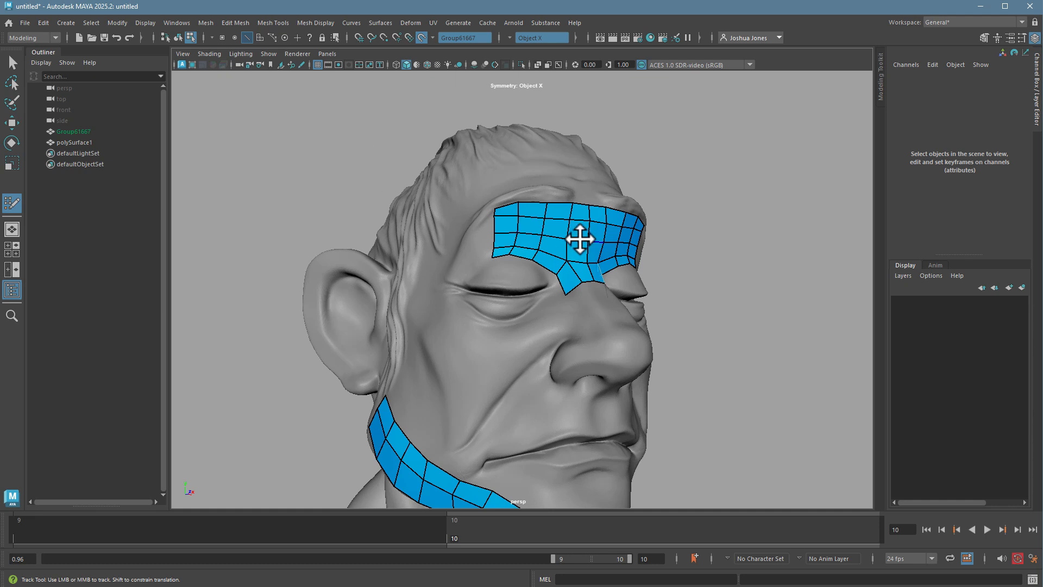
Exit Quad Draw, turn off the live surface, return to object selection and hide the sculpted head Group61667.
key("q")
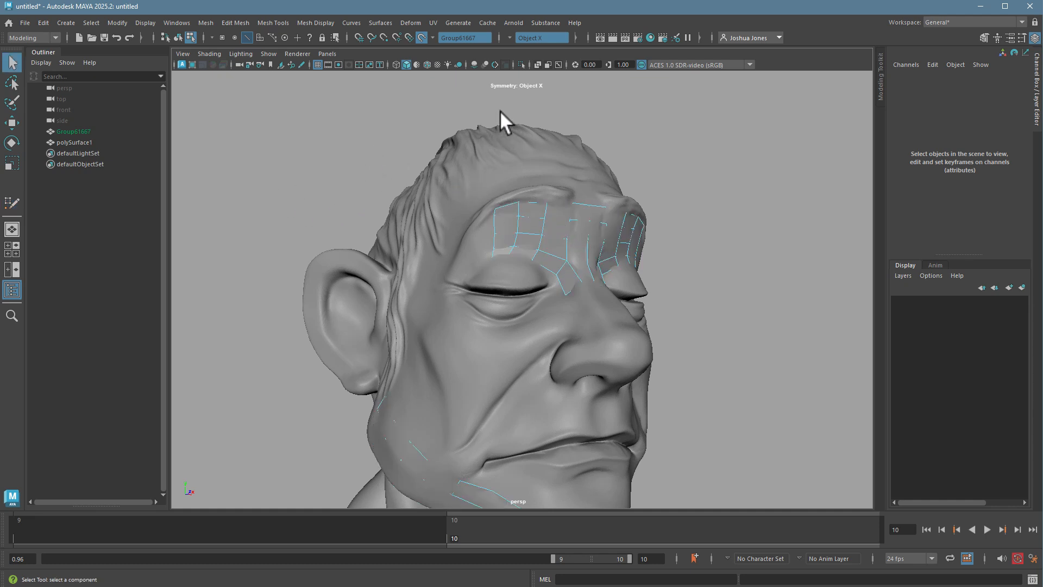
left_click(423, 37)
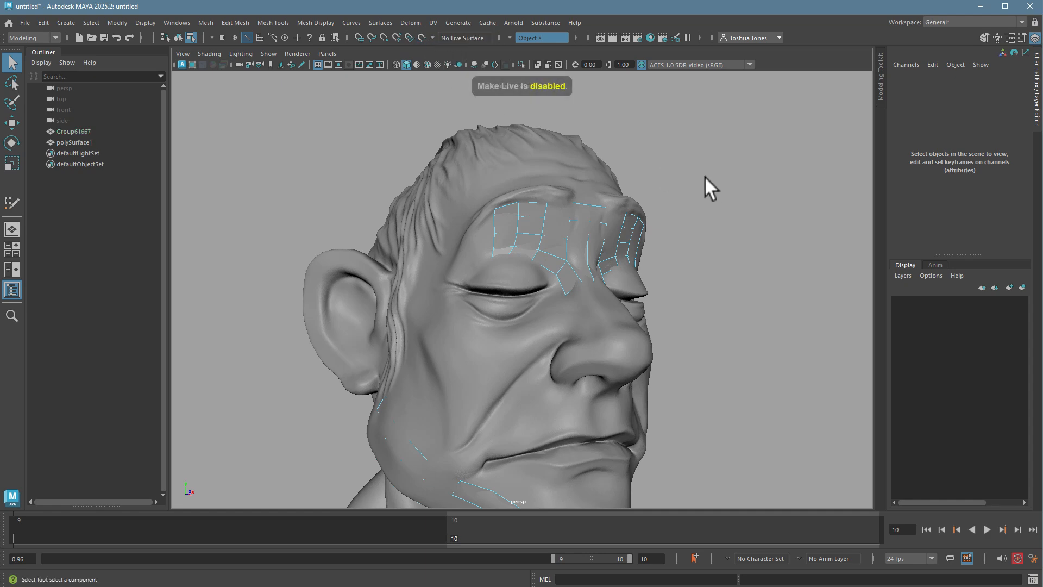
key("ctrl+h")
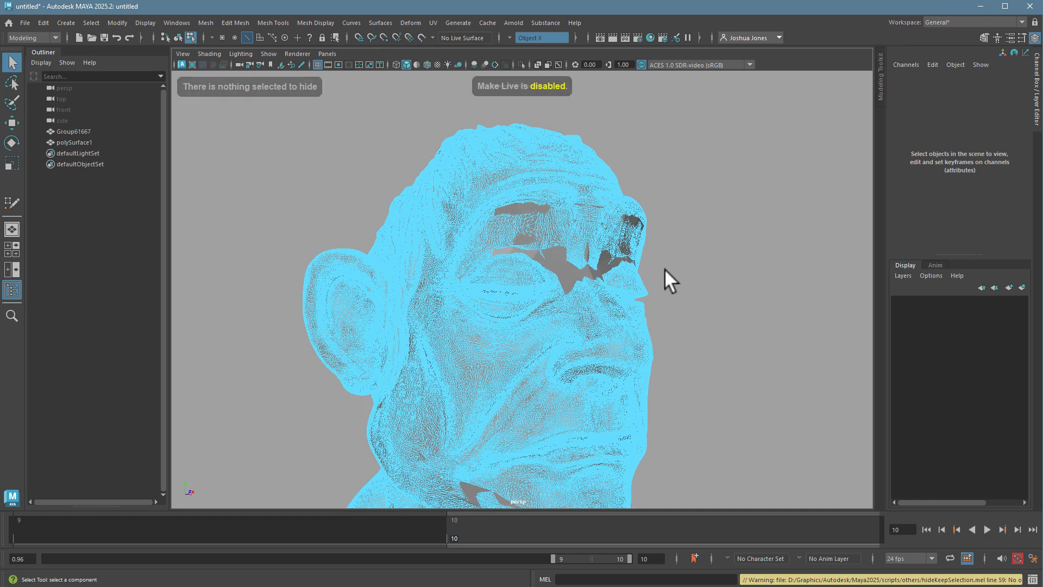
key("F8")
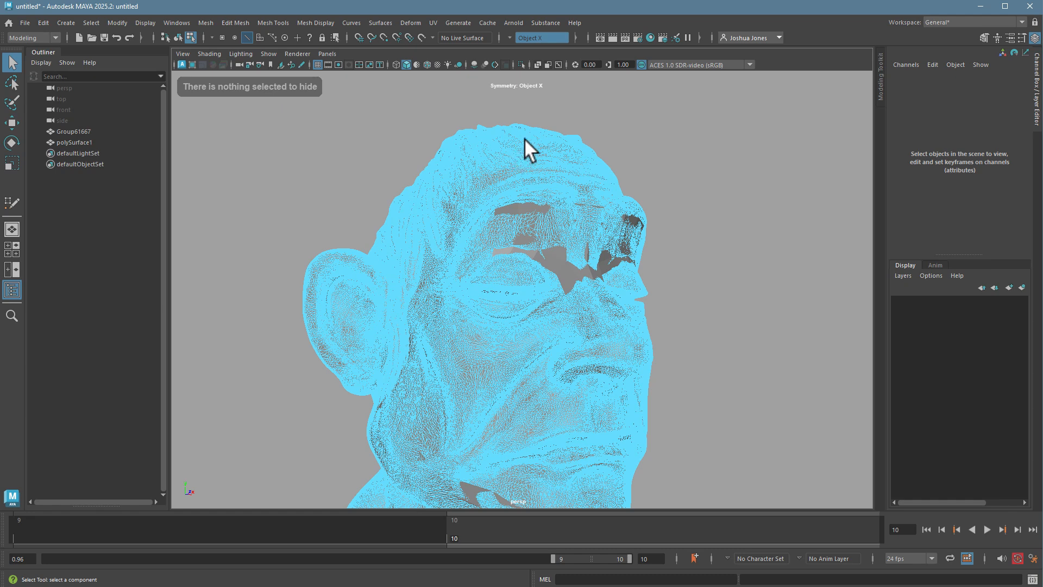
right_click_drag(524, 139, 537, 135)
key("ctrl+h")
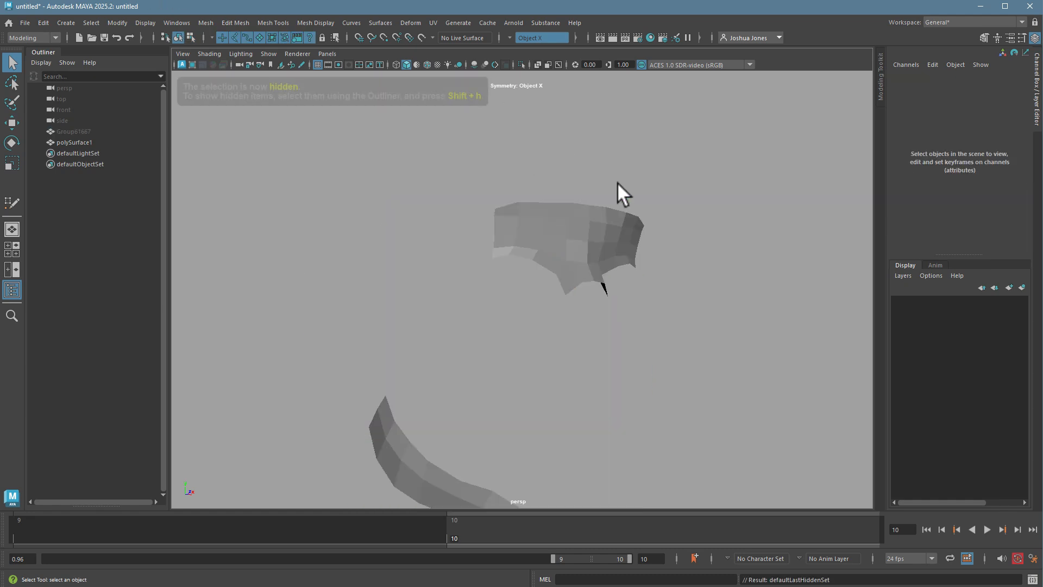
Examine the isolated retopology mesh from several angles, selecting it to check the brow and jaw wireframe.
left_click(575, 275)
mouse_move(575, 274)
left_mouse_down("alt")
mouse_move(564, 296)
mouse_move(568, 247)
mouse_move(522, 297)
mouse_move(587, 307)
mouse_move(584, 286)
left_mouse_up("alt")
left_click(570, 243)
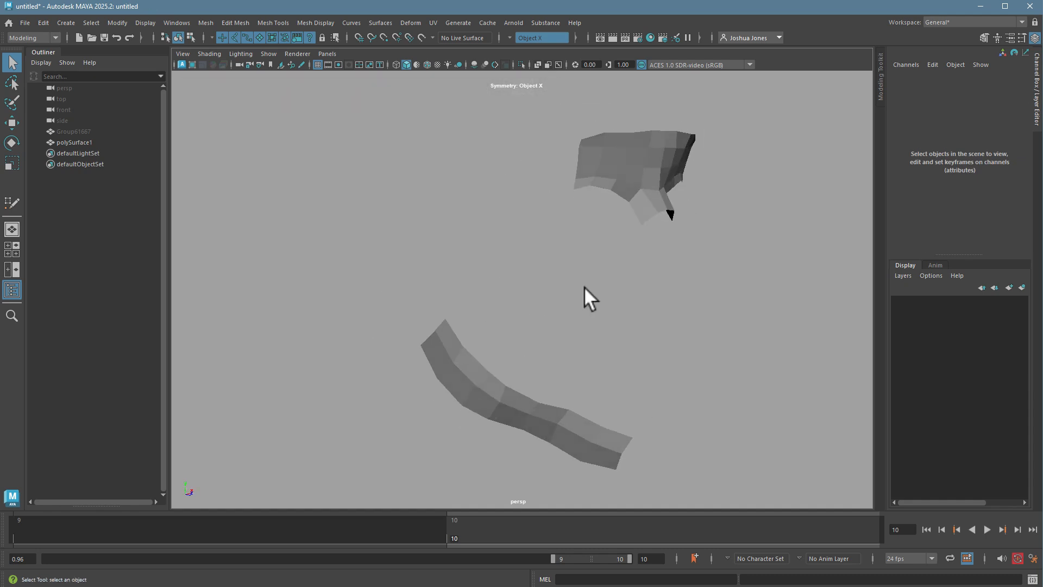
left_click(632, 179)
left_click_drag(617, 252, 583, 250, "alt")
left_click(594, 220)
middle_click_drag(593, 220, 575, 256, "alt")
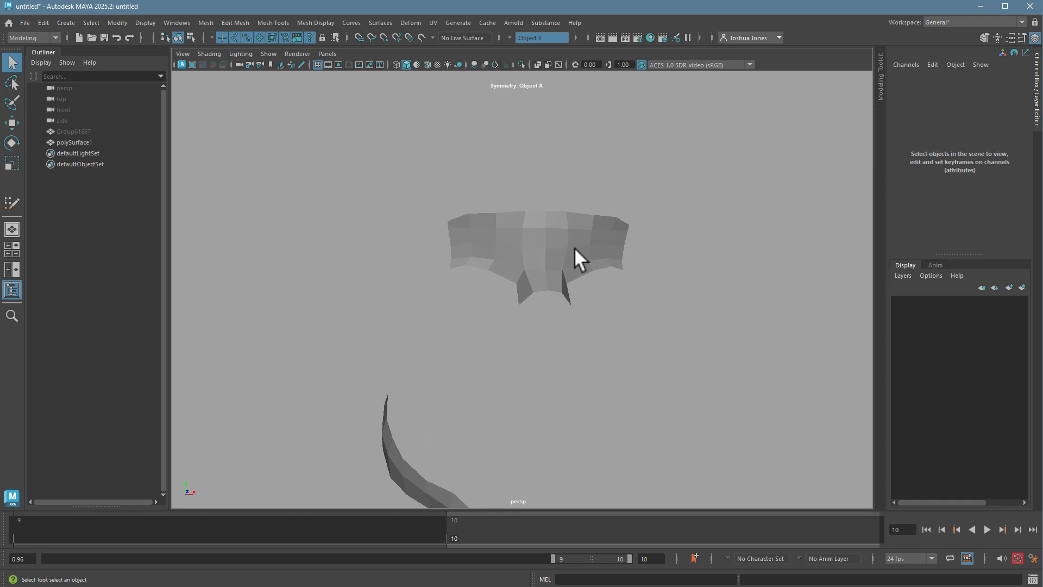
left_click(570, 250)
key("ctrl+z")
left_click(551, 265)
left_click(488, 272)
key("ctrl+z")
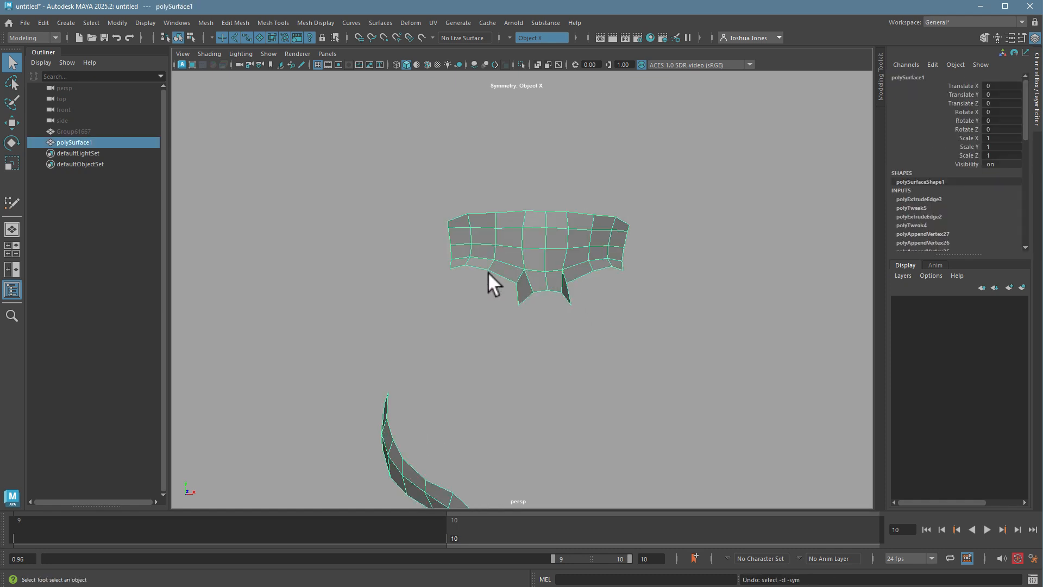
Unhide the sculpted head Group61667, hide the retopology mesh polySurface1 instead and select the head.
key("ctrl+shift+h")
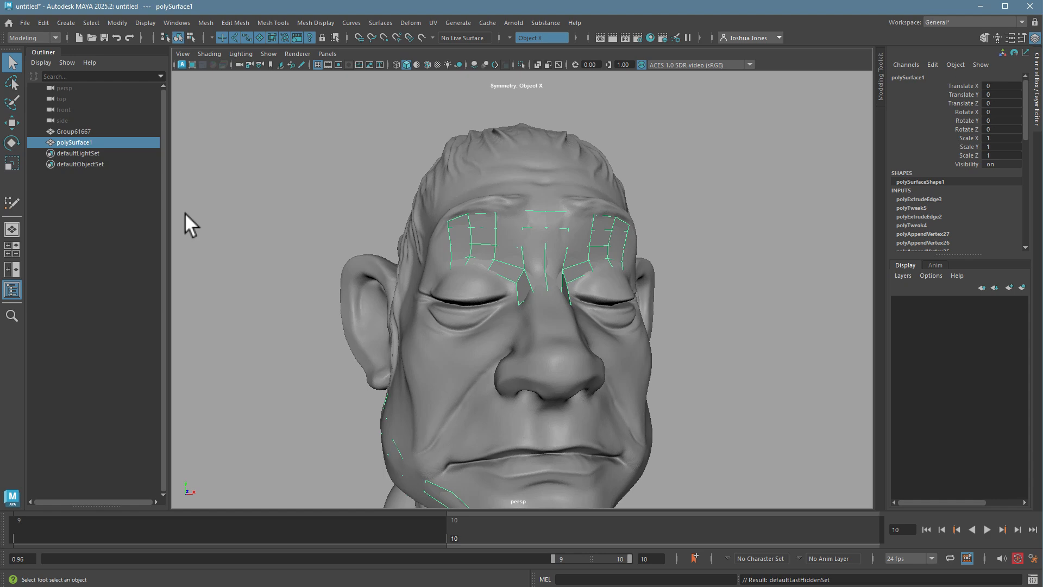
left_click(80, 132)
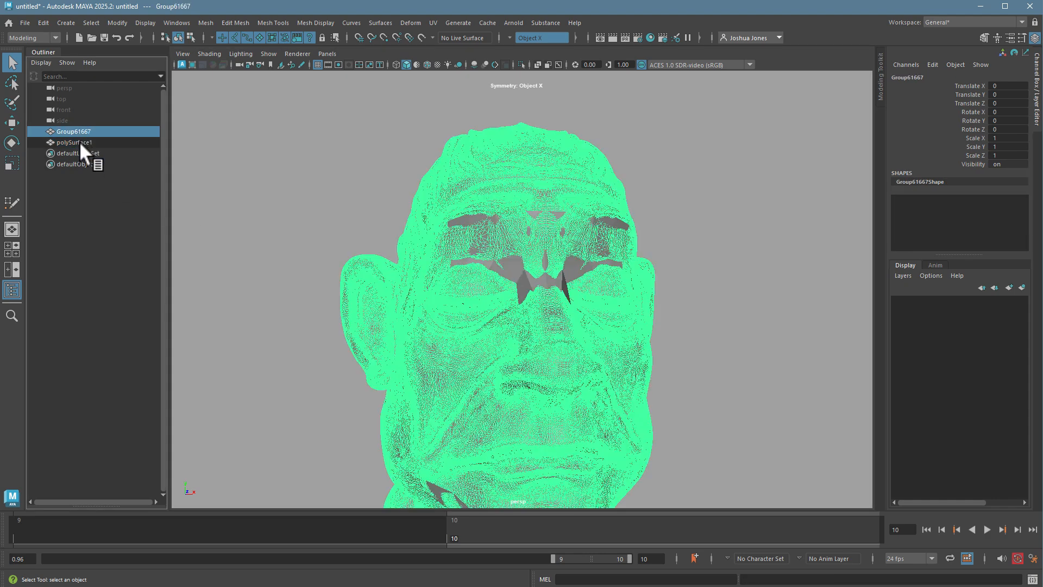
left_click(80, 143)
key("ctrl+h")
left_click(612, 246)
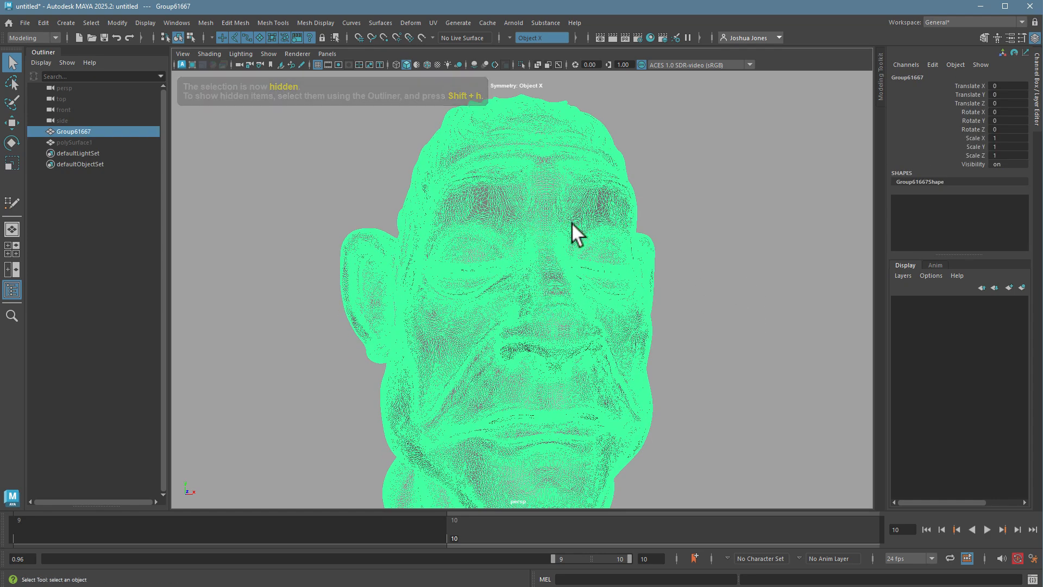
Delete the hidden polySurface1, undo the deletion and show the mesh again.
left_click(70, 140)
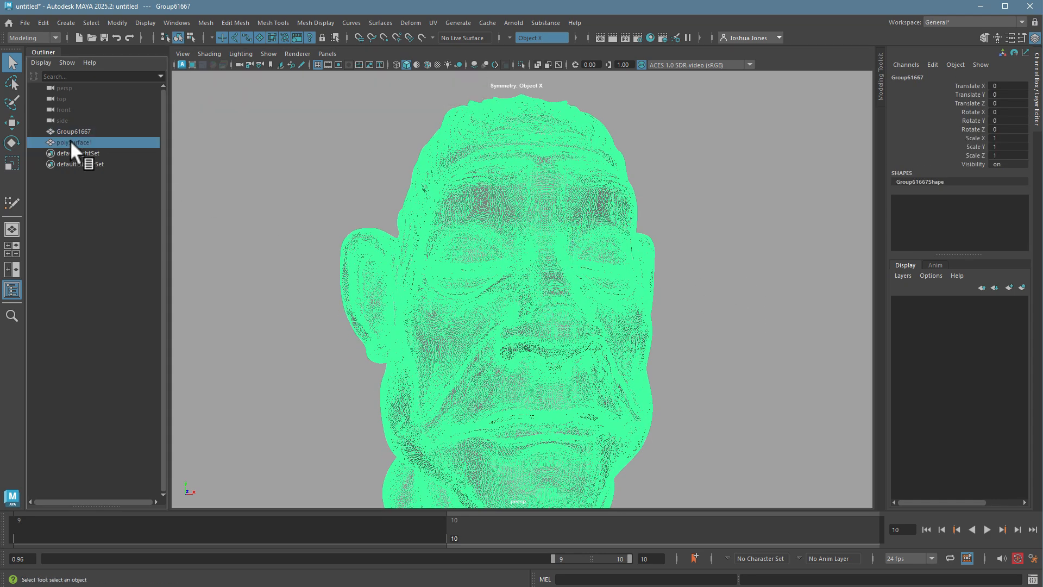
key("Delete")
key("ctrl+z")
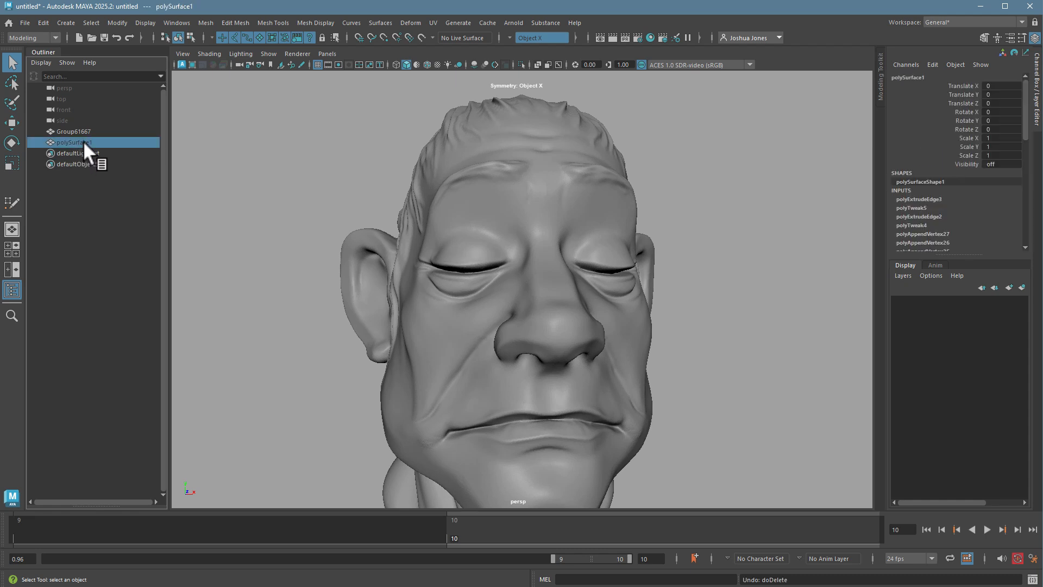
key("shift+h")
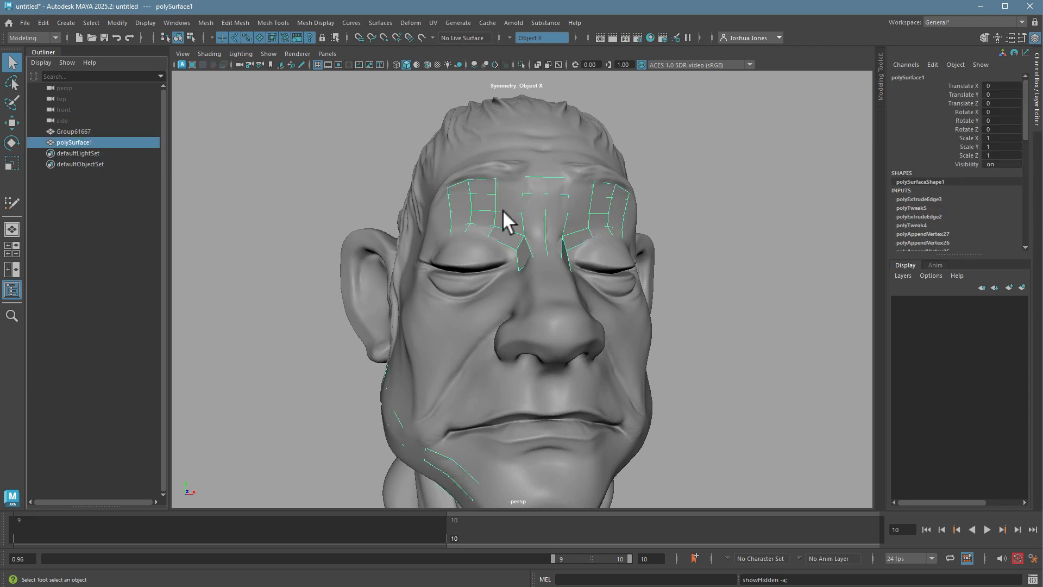
Make Group61667 the live surface again, select polySurface1 and resume Quad Draw on it.
left_click(510, 141)
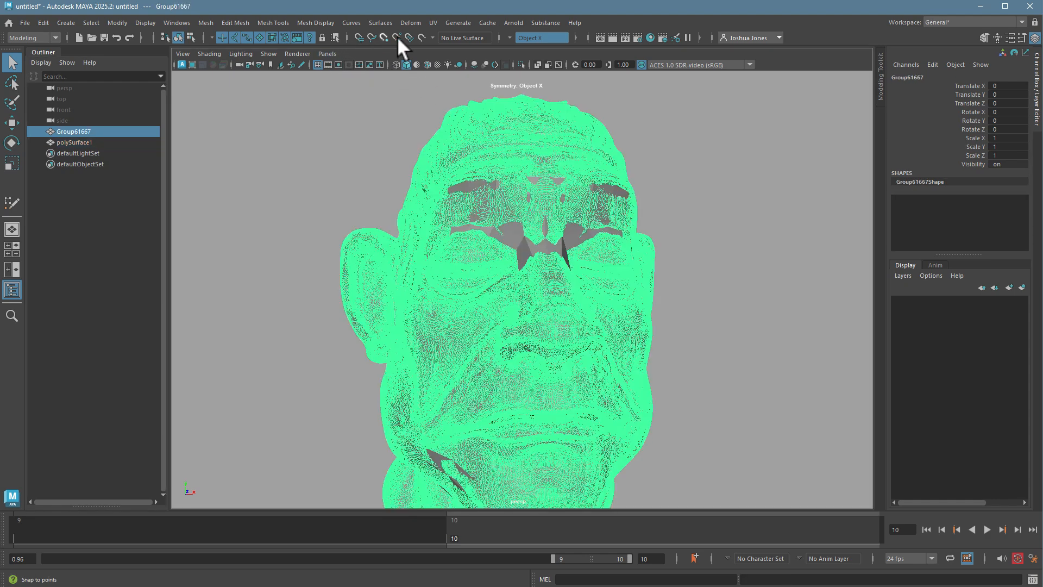
left_click(421, 37)
left_click(72, 142)
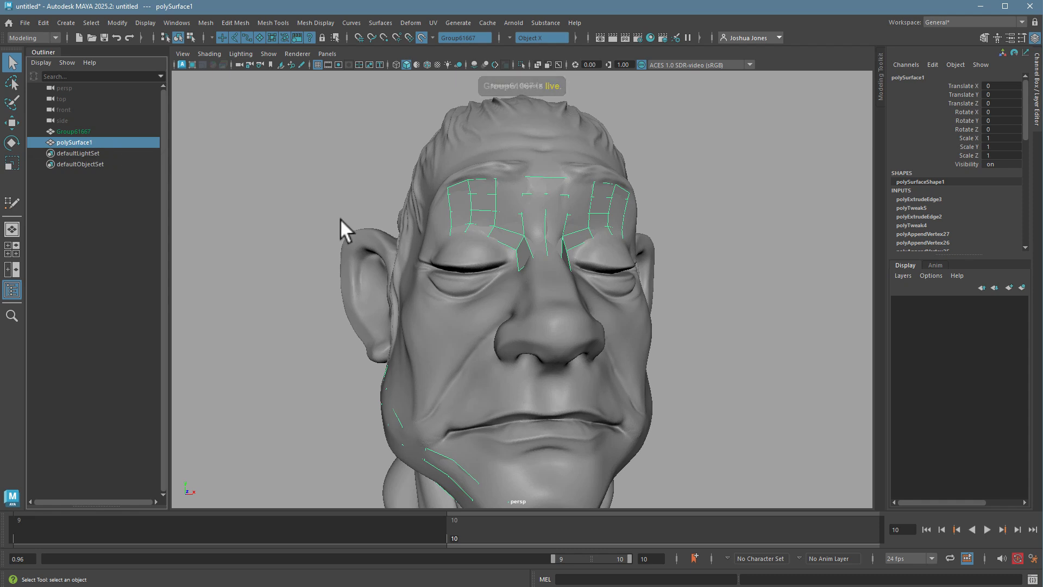
key("y")
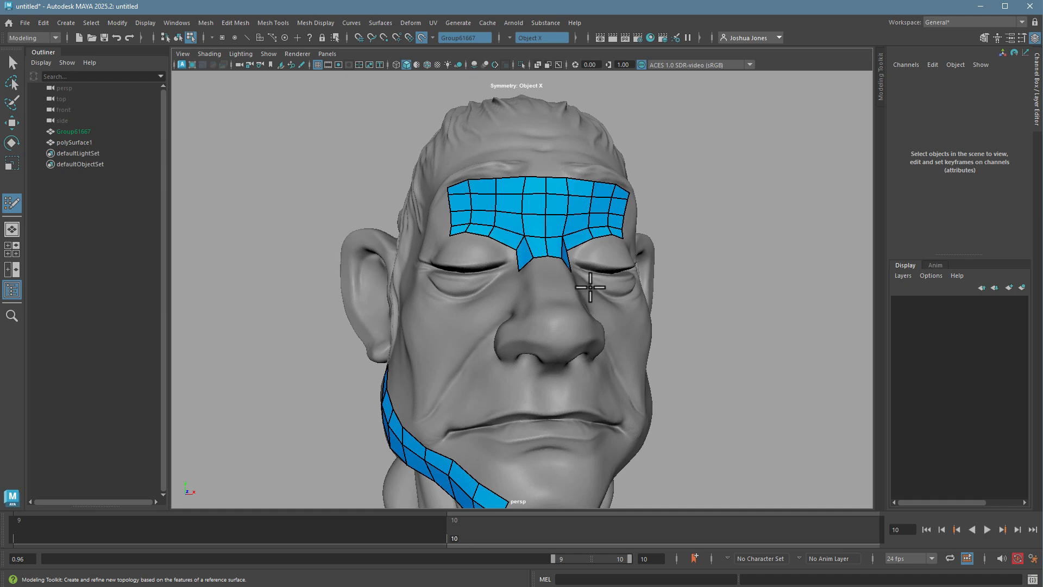
scroll(564, 296, "up", 3)
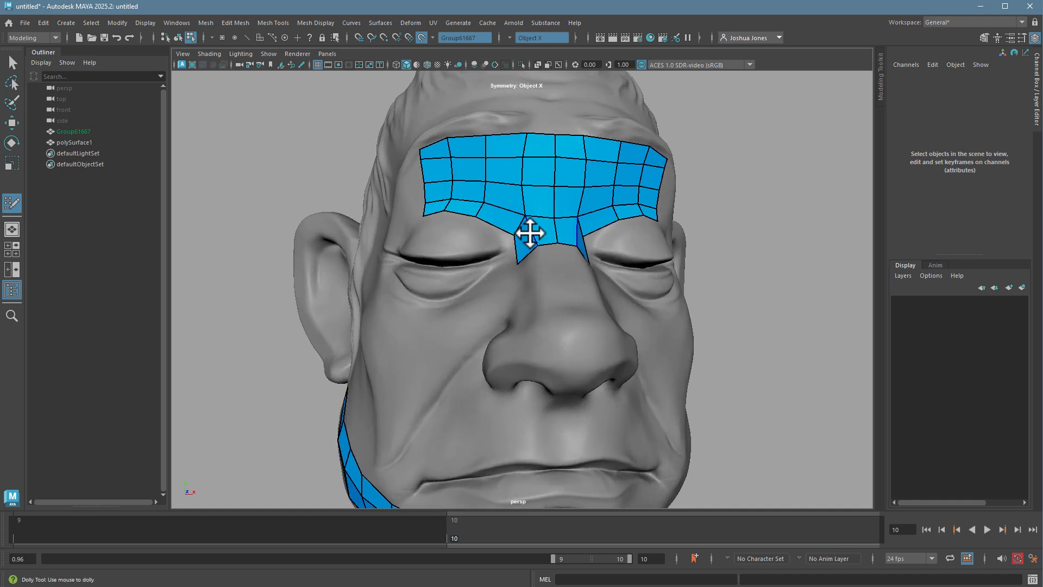
Insert additional vertical edge loops through the brow patch and one across the nose bridge, and relax the central quads.
middle_click_drag(531, 233, 526, 261, "alt")
left_click_drag(526, 260, 612, 269, "alt")
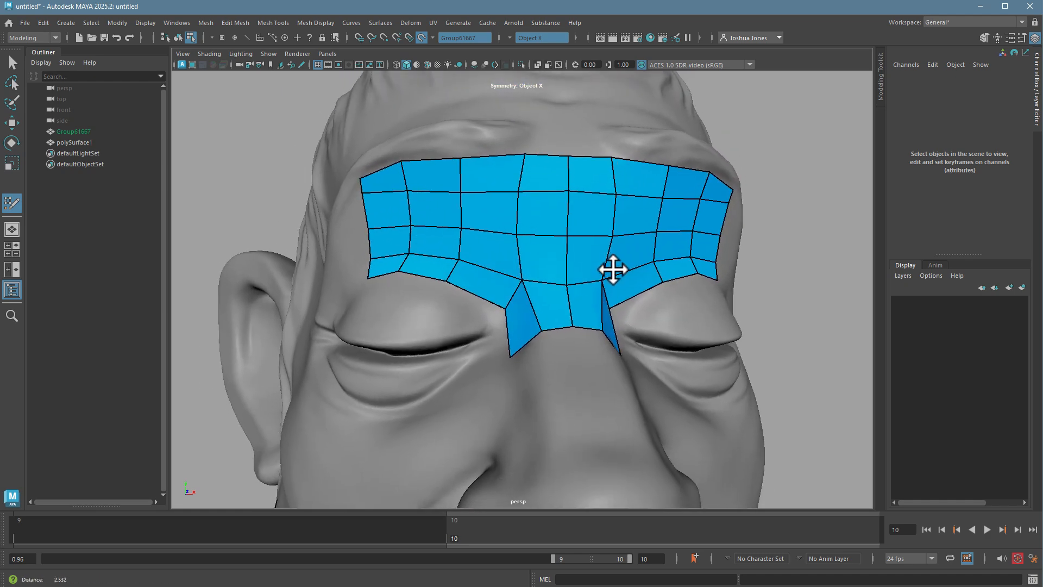
right_click_drag(613, 270, 555, 263, "alt")
key("q")
key("y")
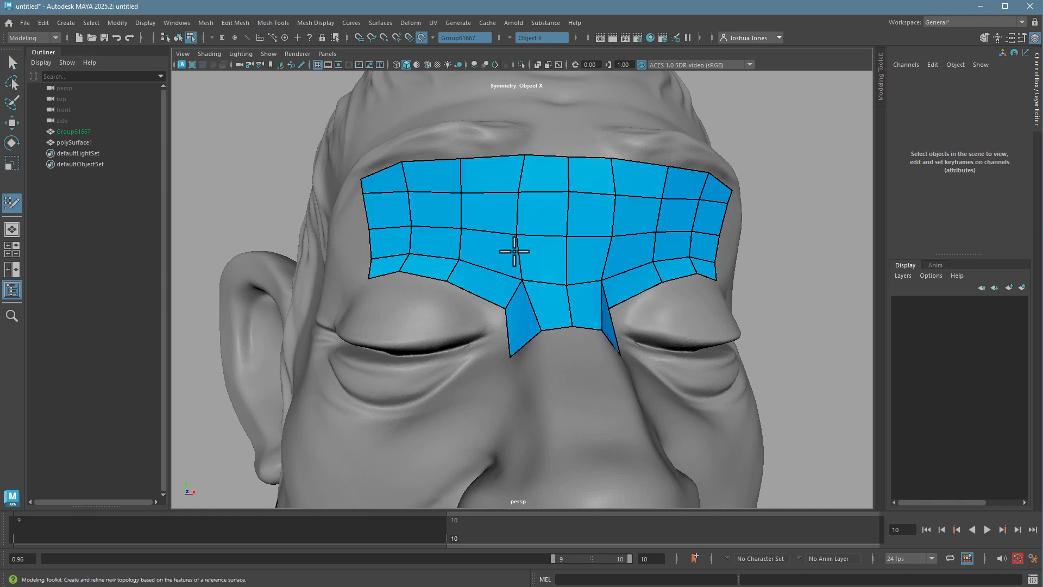
left_click(487, 243, "ctrl")
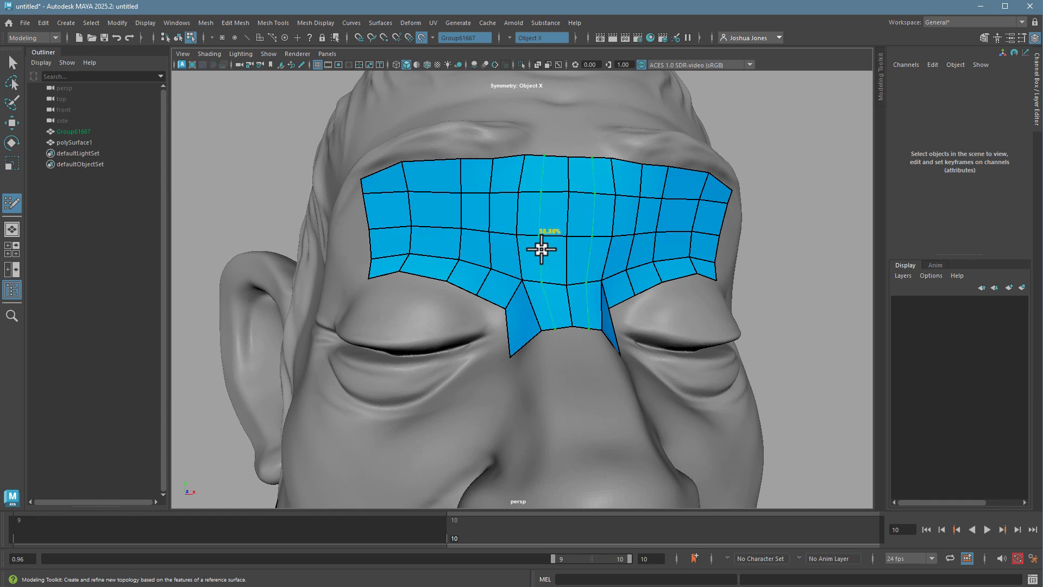
left_click(542, 249, "ctrl")
mouse_move(535, 282)
left_mouse_down("shift")
mouse_move(529, 303)
mouse_move(589, 342)
mouse_move(581, 302)
left_mouse_up("shift")
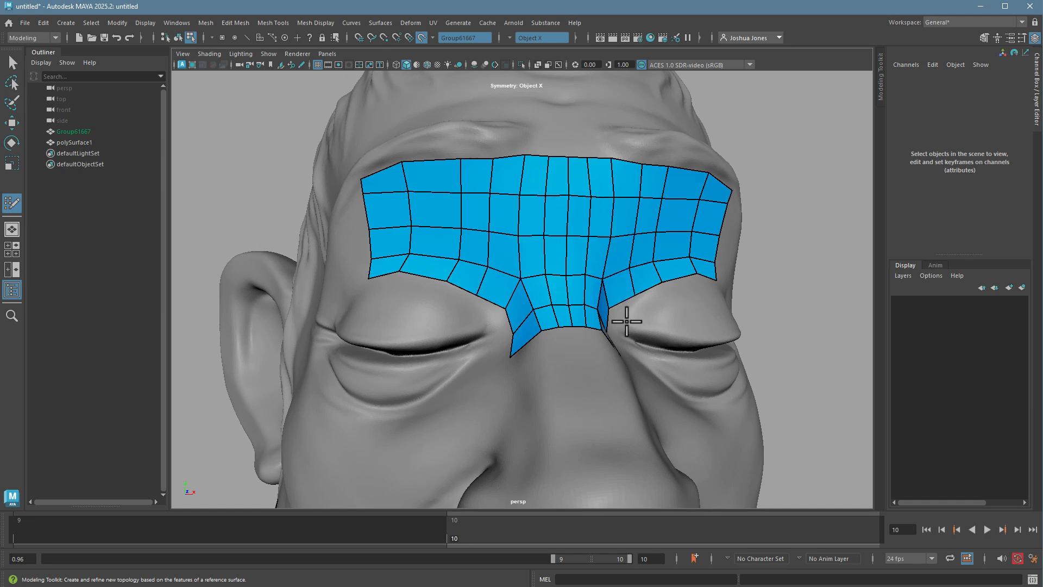
Examine the brow patch and jaw strip on the head from the front and side, close up and at a distance.
left_click_drag(671, 328, 687, 249, "alt")
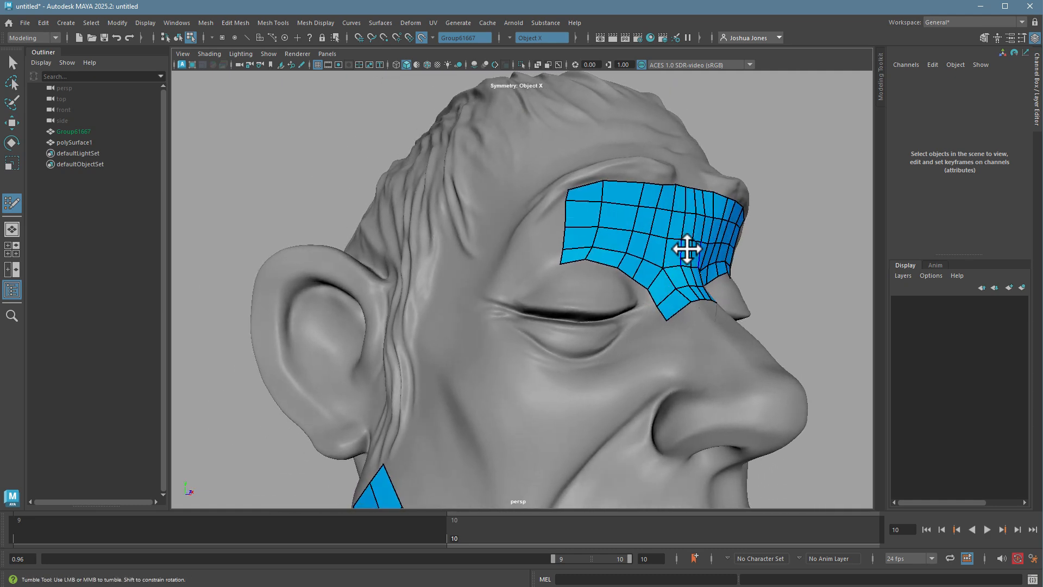
left_click_drag(682, 307, 625, 310, "alt")
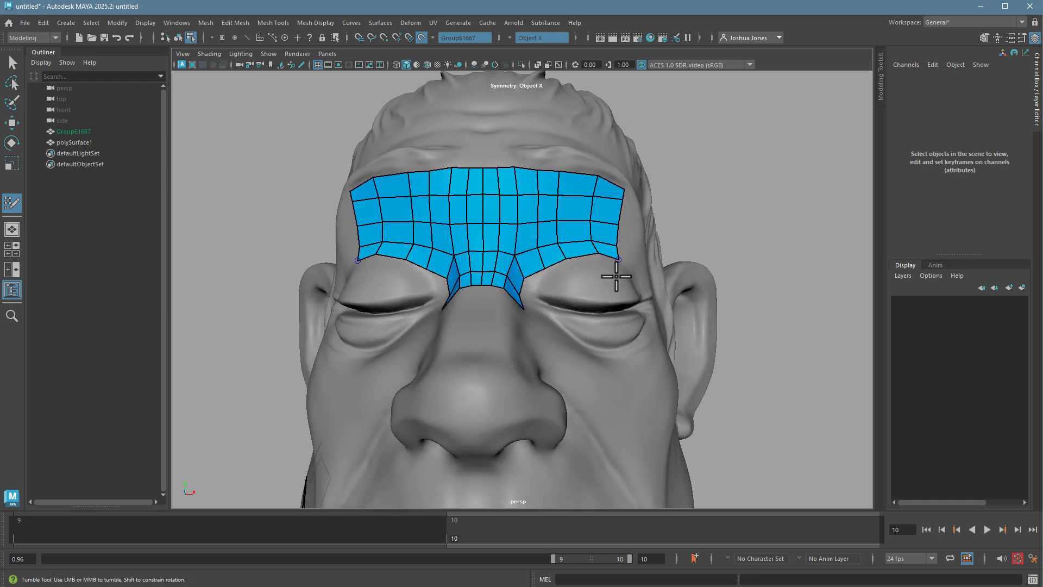
right_click_drag(709, 329, 584, 310, "alt")
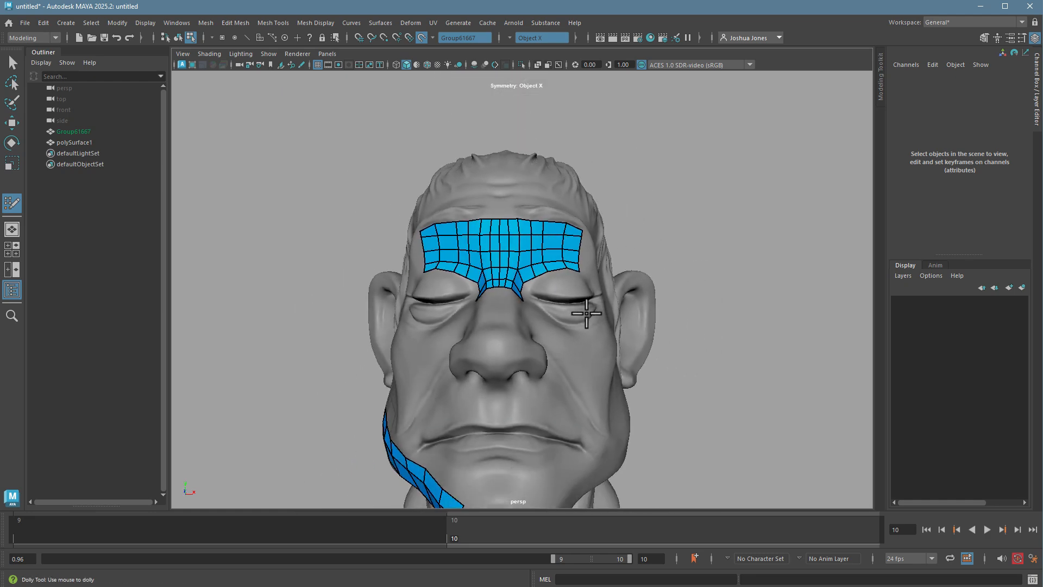
middle_click_drag(584, 310, 594, 276, "alt")
left_click_drag(594, 276, 596, 294, "alt")
right_click_drag(465, 244, 620, 252, "alt")
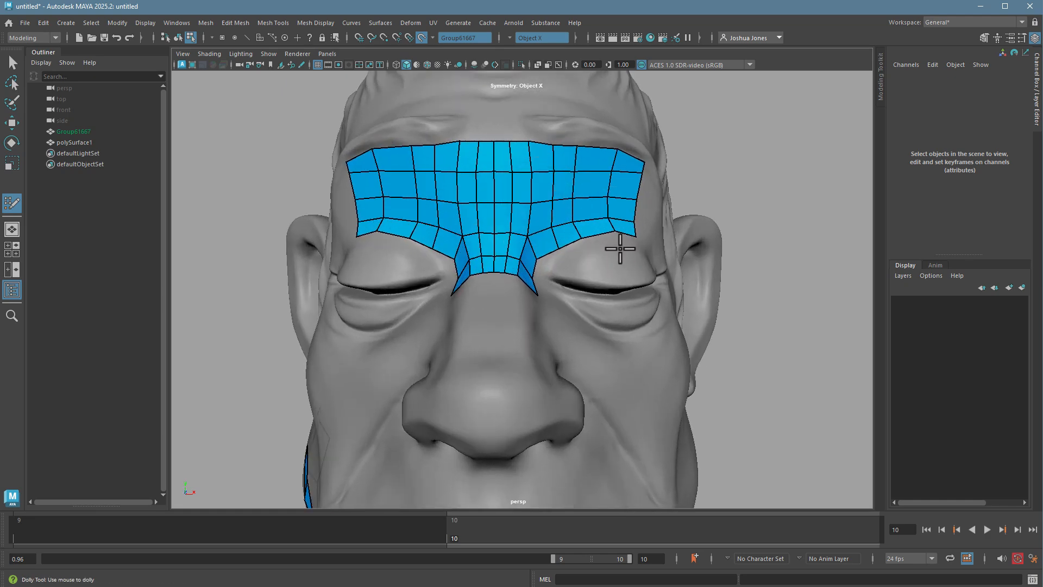
middle_click_drag(619, 252, 660, 350, "alt")
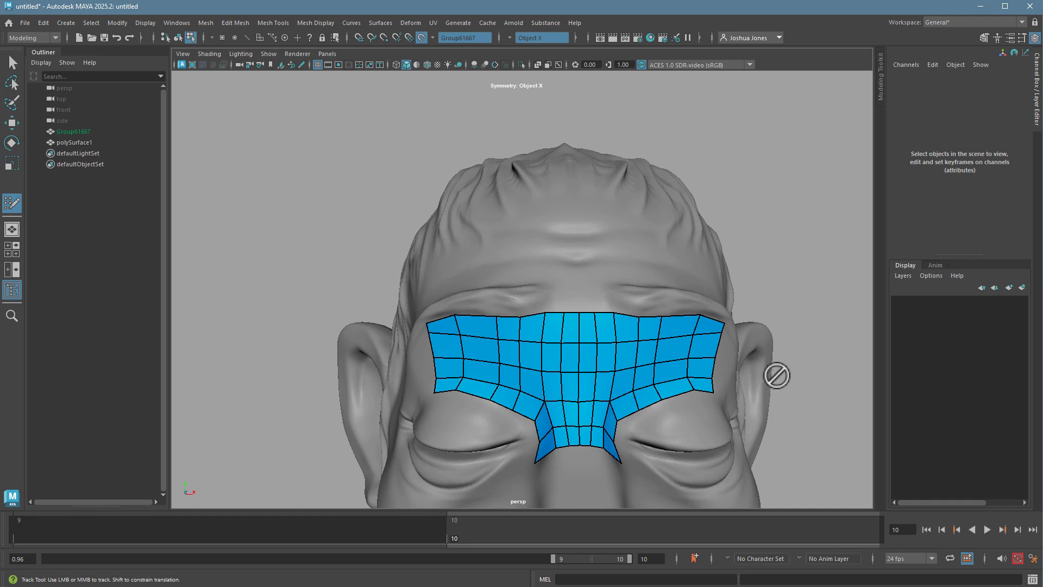
right_click_drag(778, 373, 610, 366, "alt")
middle_click_drag(610, 366, 607, 264, "alt")
left_click_drag(607, 263, 637, 263, "alt")
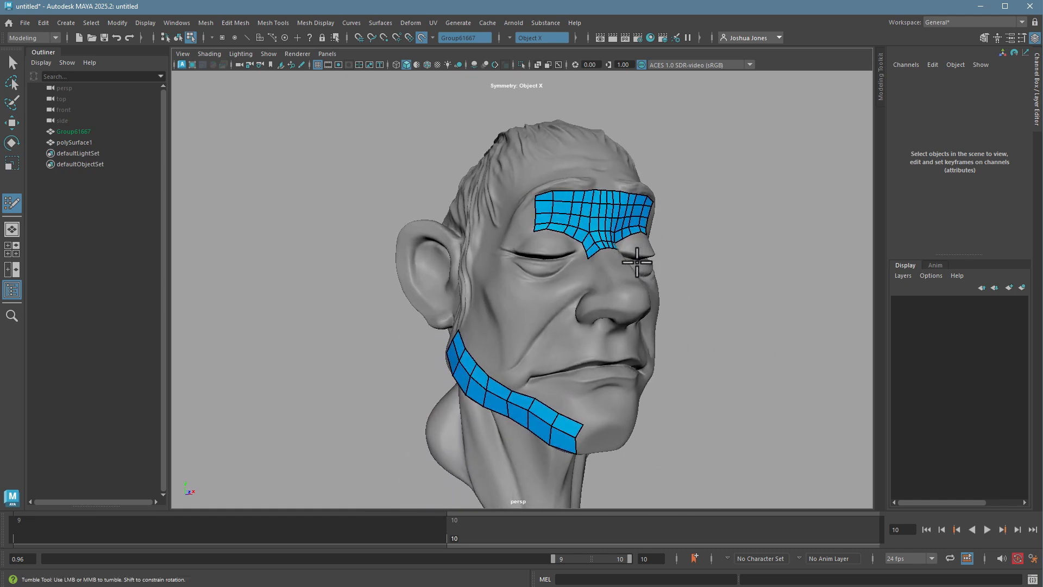
Hide the retopology mesh polySurface1 and inspect the bare sculpted face from several angles.
left_click(81, 141)
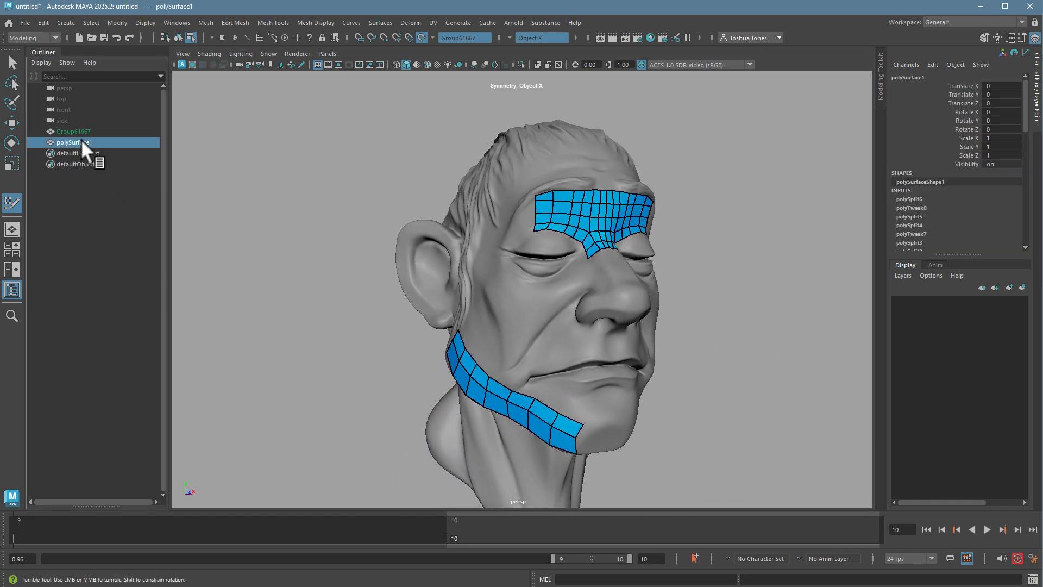
key("ctrl+h")
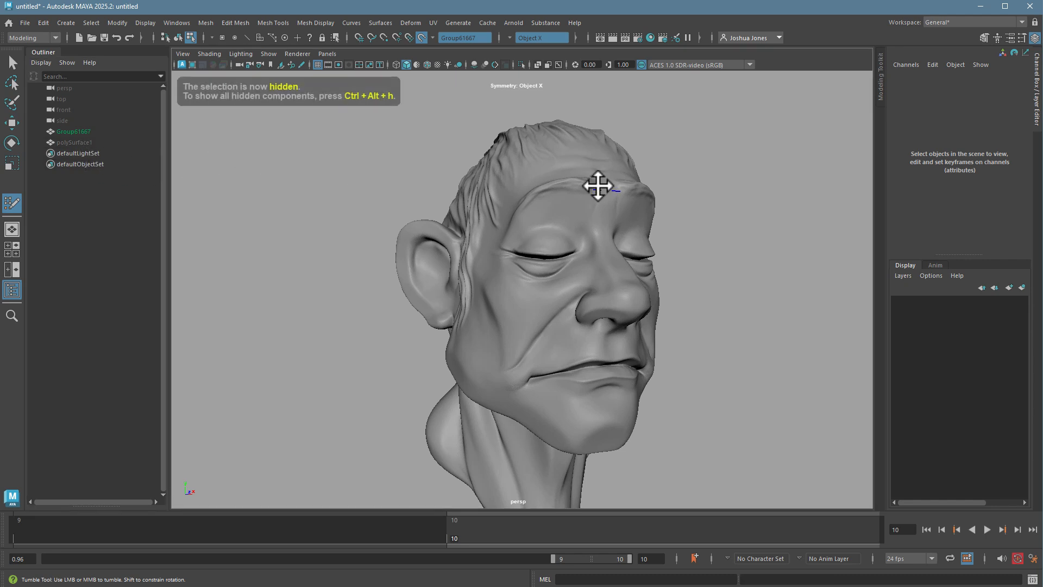
right_click_drag(600, 262, 461, 247, "alt")
left_click_drag(462, 247, 454, 252, "alt")
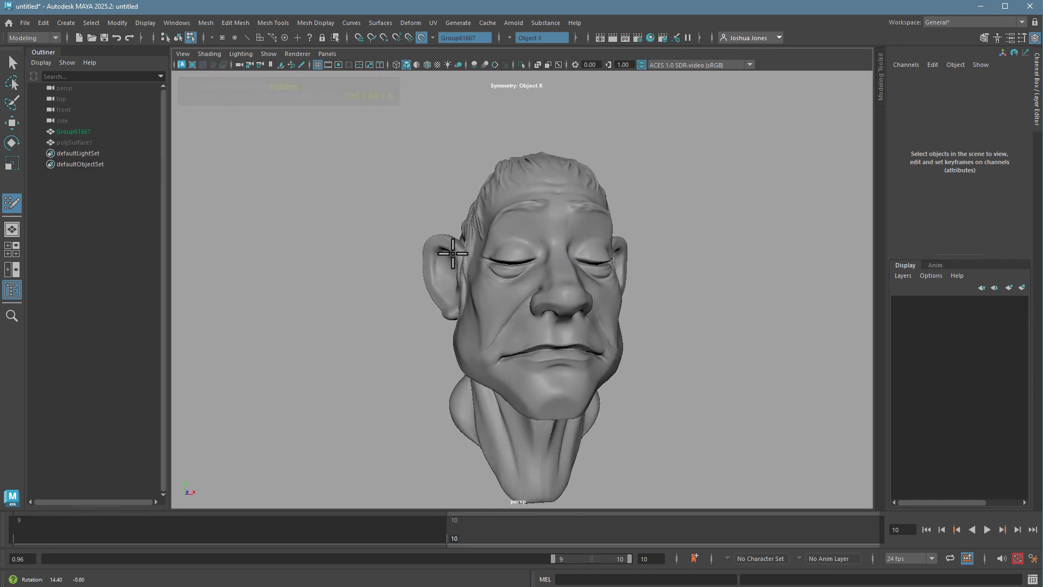
right_click_drag(462, 255, 631, 291, "alt")
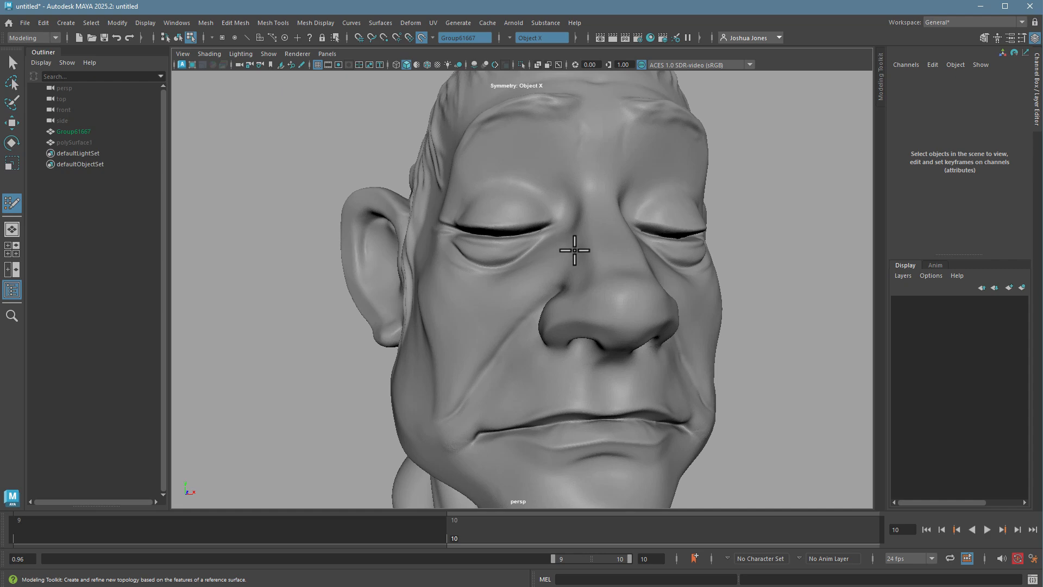
left_click_drag(662, 318, 643, 328, "alt")
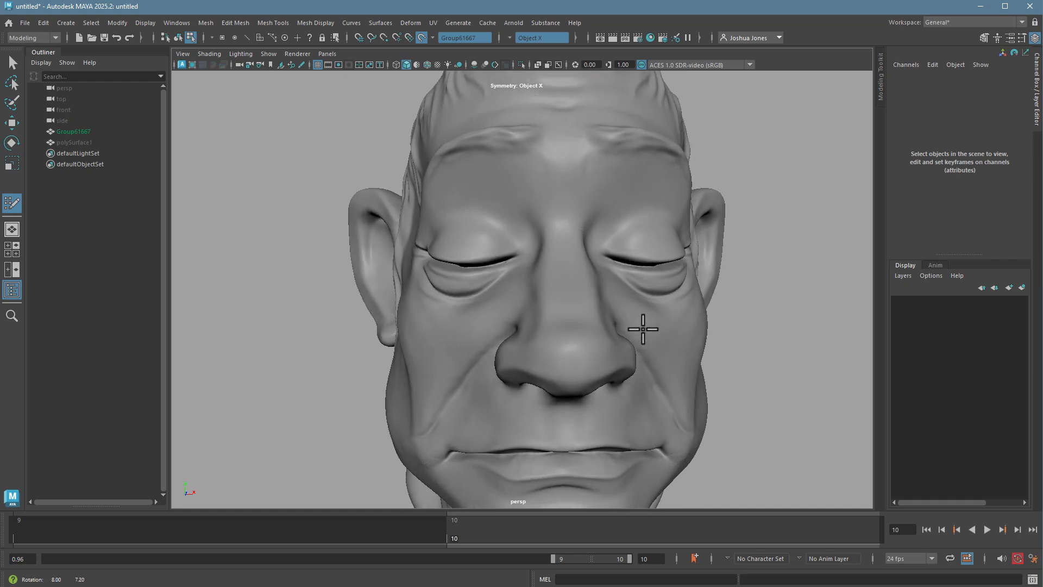
right_click_drag(642, 328, 605, 291, "alt")
middle_click_drag(605, 291, 590, 344, "alt")
left_click_drag(591, 345, 586, 276, "alt")
right_click_drag(587, 277, 603, 343, "alt")
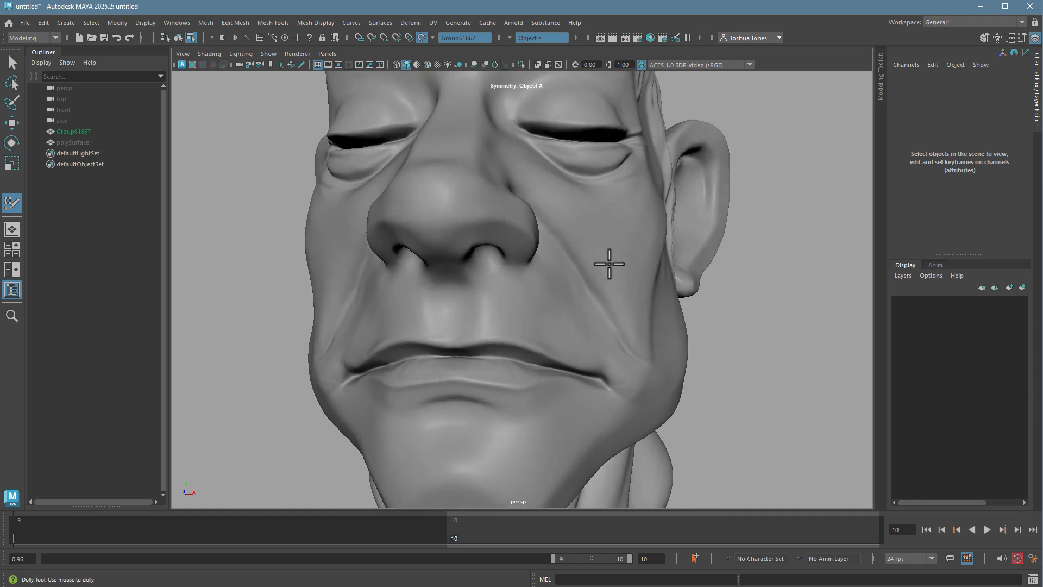
Place Quad Draw dots around one eye, following the upper lid crease, both eye corners and the lower eye bag.
middle_click_drag(603, 228, 554, 389, "alt")
right_click_drag(554, 389, 657, 399, "alt")
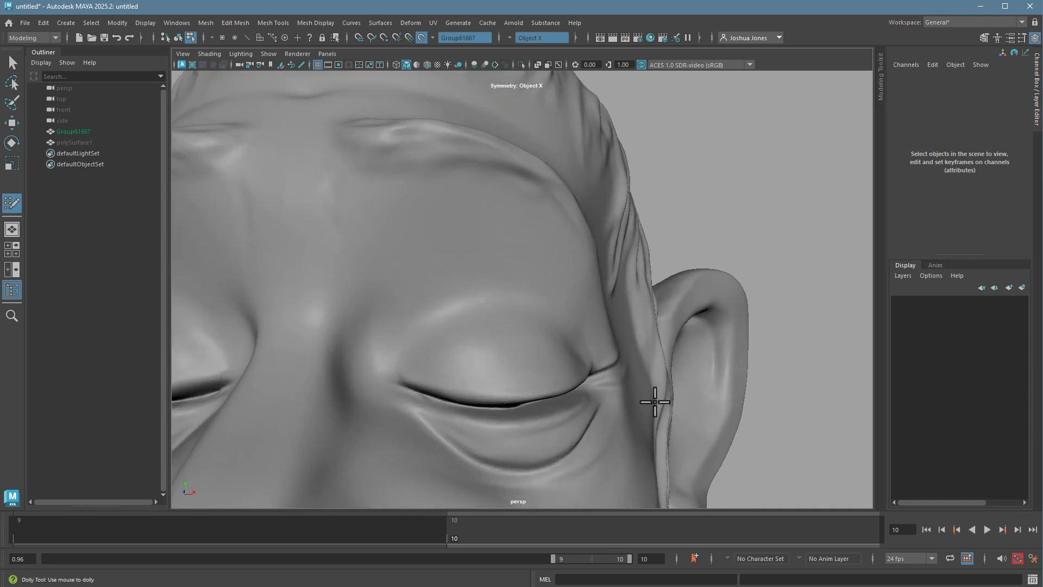
middle_click_drag(494, 418, 498, 335, "alt")
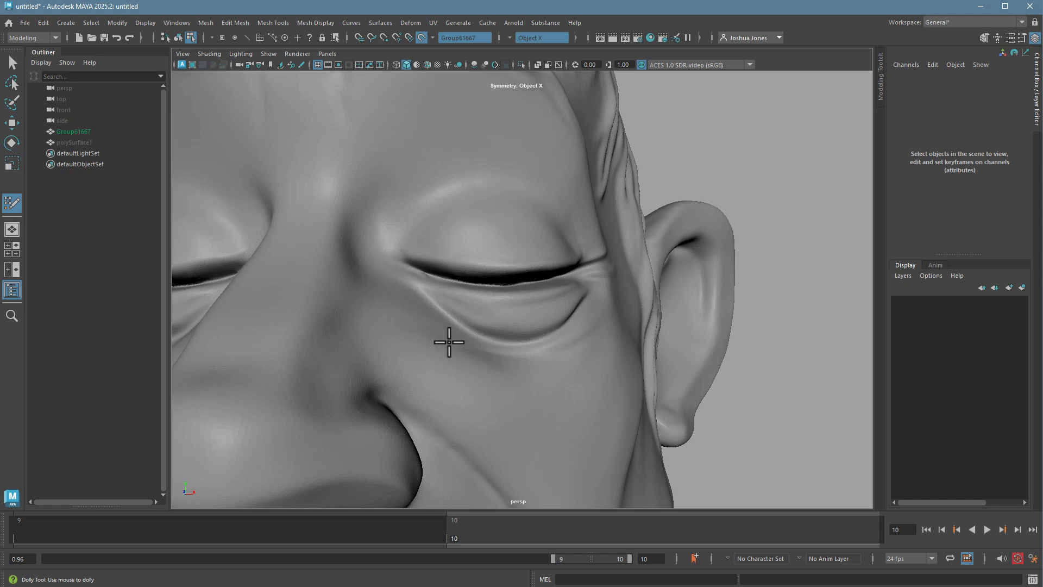
left_click_drag(489, 233, 459, 275, "alt")
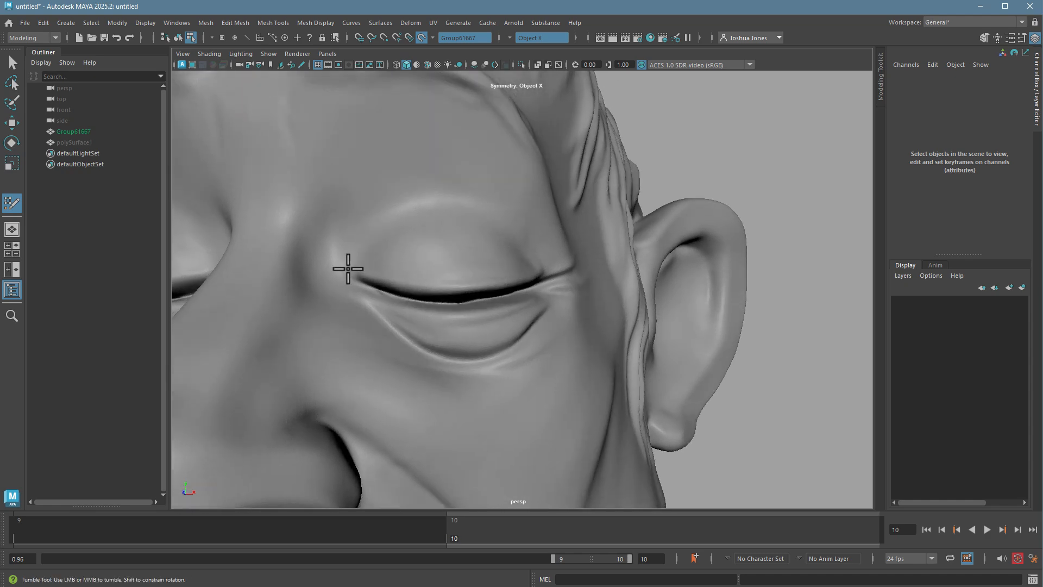
left_click(388, 226)
left_click(458, 210)
left_click(508, 236)
left_click_drag(557, 323, 538, 322, "alt")
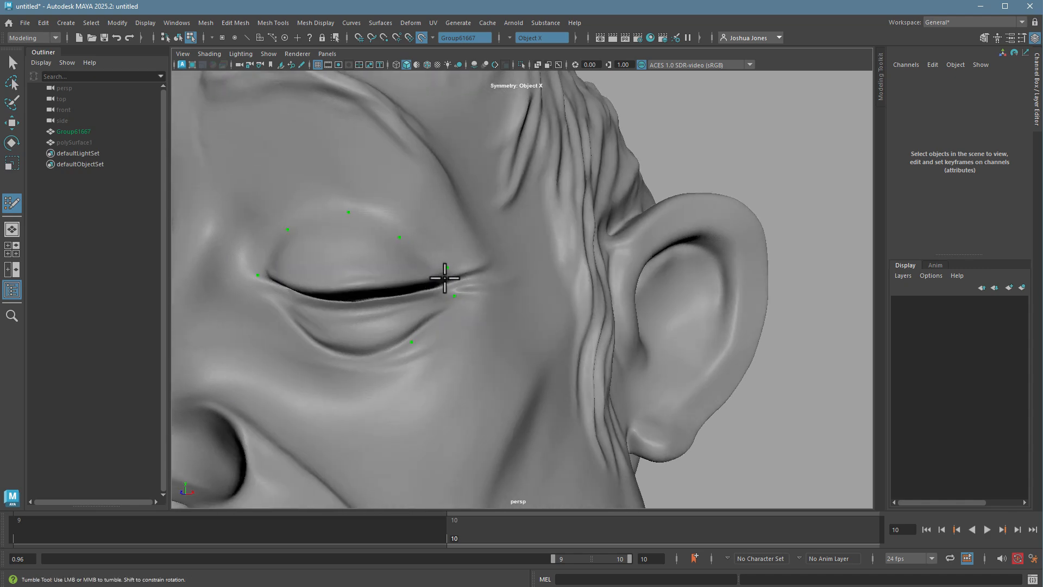
left_click(454, 296)
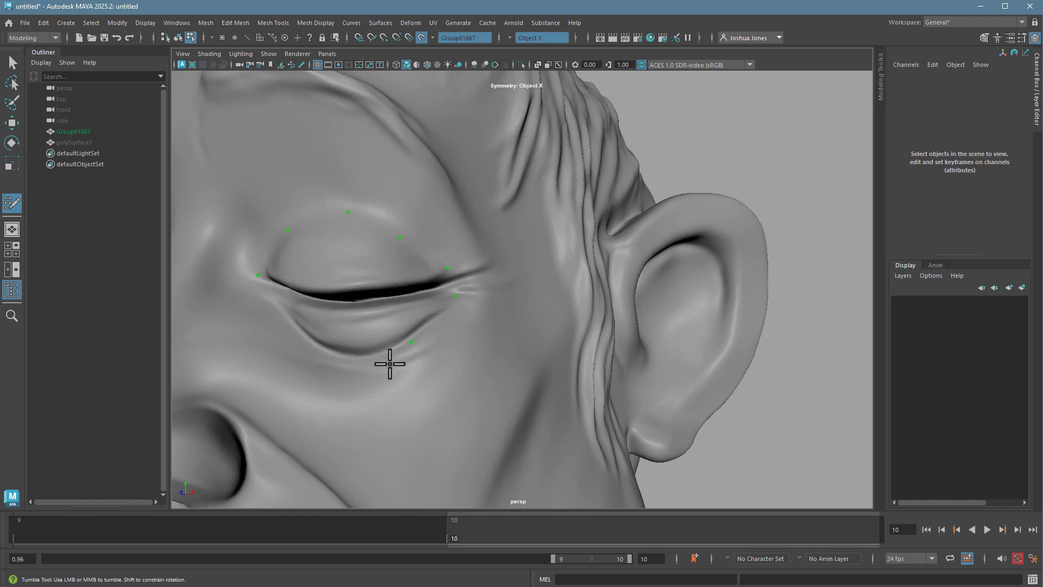
left_click(350, 362)
left_click_drag(350, 361, 331, 394, "alt")
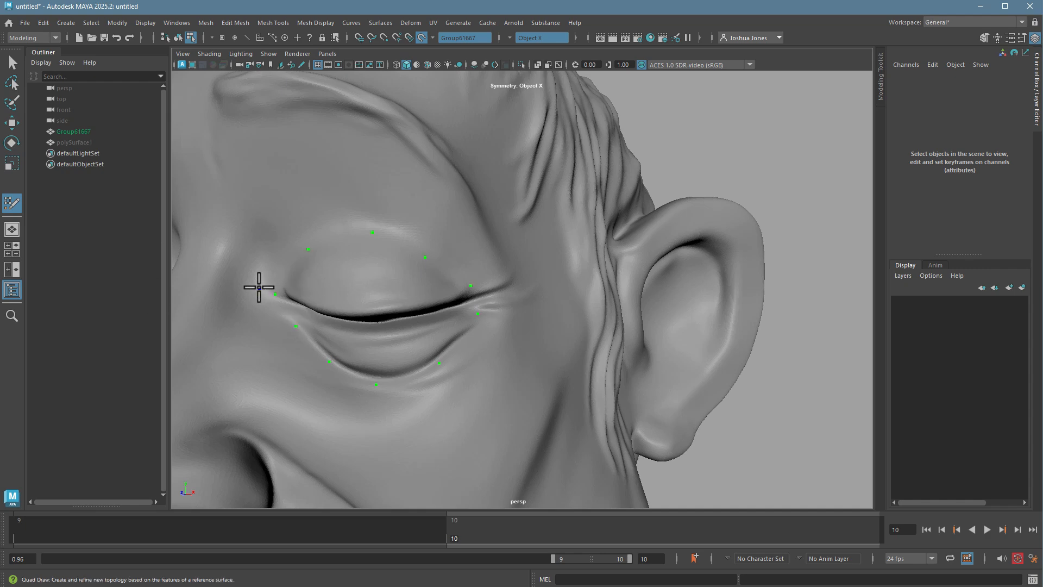
Fill a strip of quads along the upper eyelid crease from the inner to the outer eye corner.
left_click(285, 265, "shift")
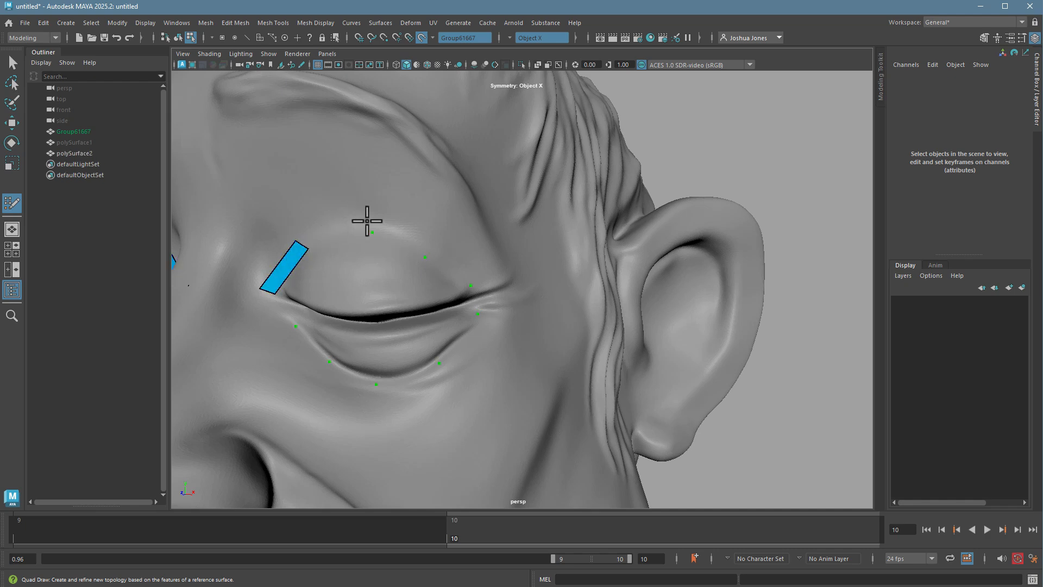
left_click(350, 231, "shift")
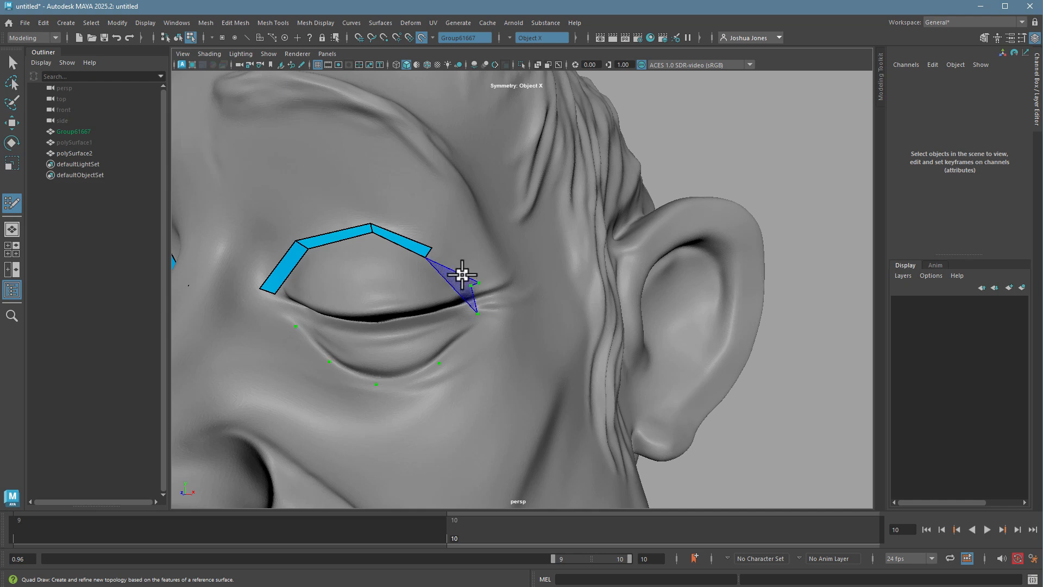
left_click(457, 268, "shift")
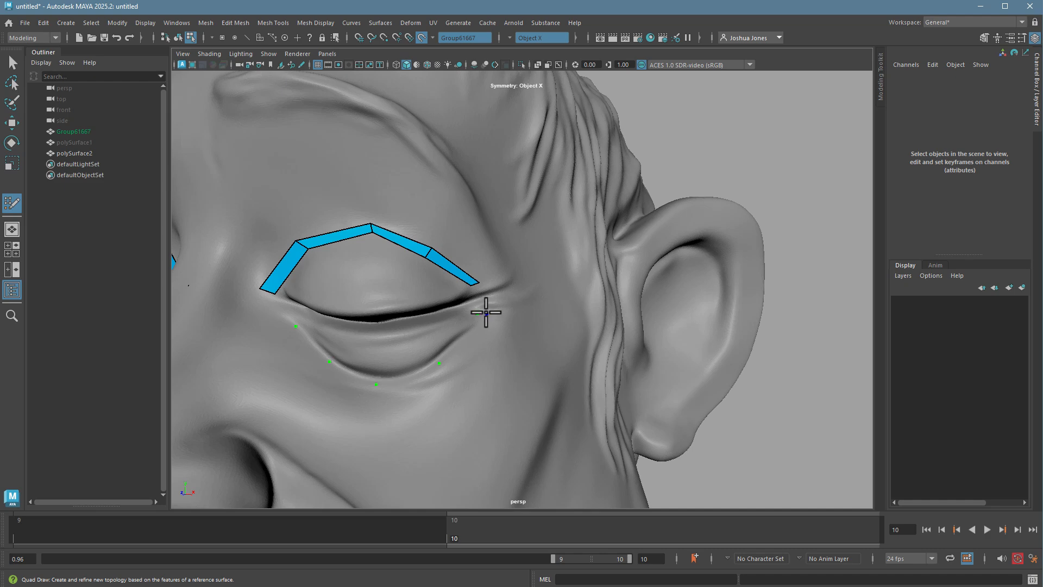
Add the outer dots and fill quads around the outer corner and lower eye bag, closing the ring around the eye.
left_click_drag(480, 303, 481, 313)
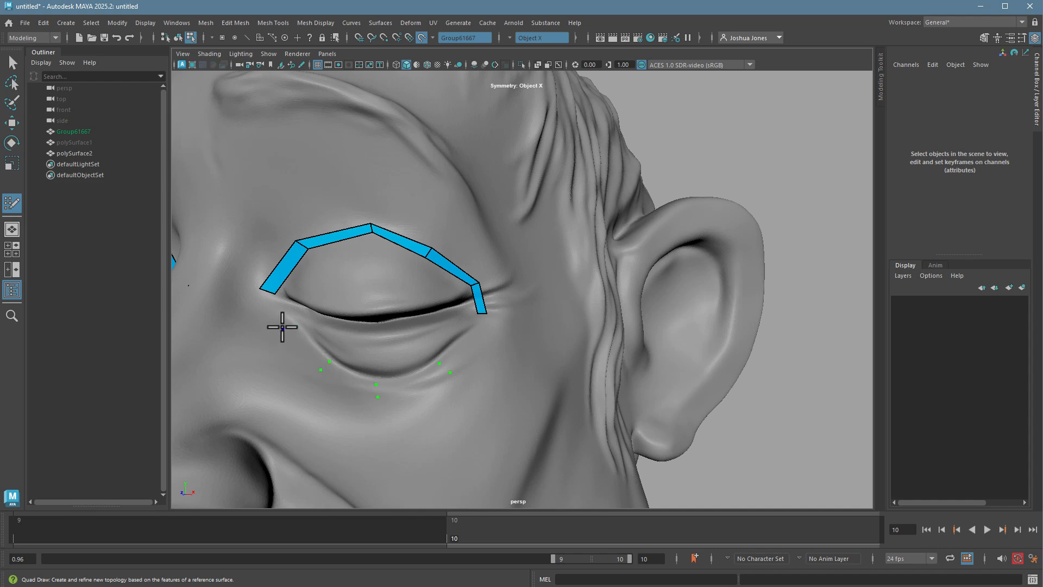
left_click(391, 390, "shift")
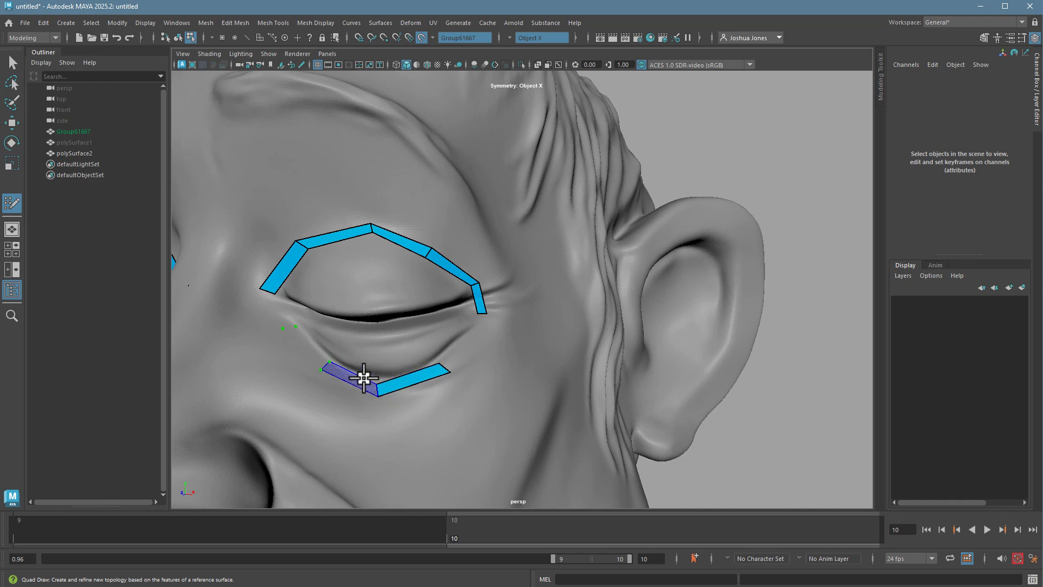
left_click(364, 377, "shift")
left_click(310, 348, "shift")
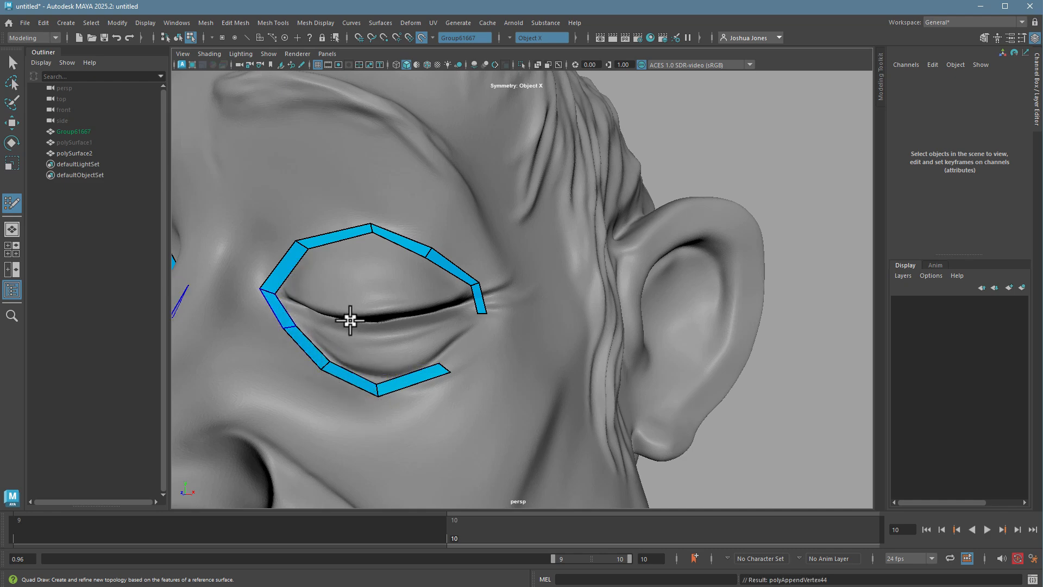
left_click(463, 347, "shift")
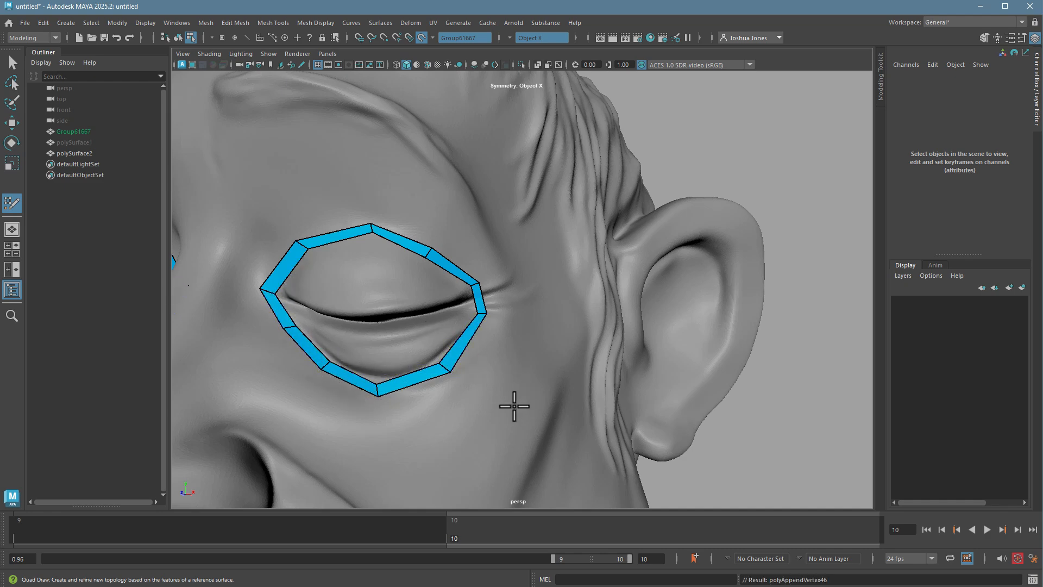
Reposition the eye ring's outer points at the eye corners, upper lid and lower lid to even out its width.
scroll(514, 406, "down", 5)
scroll(537, 399, "up", 5)
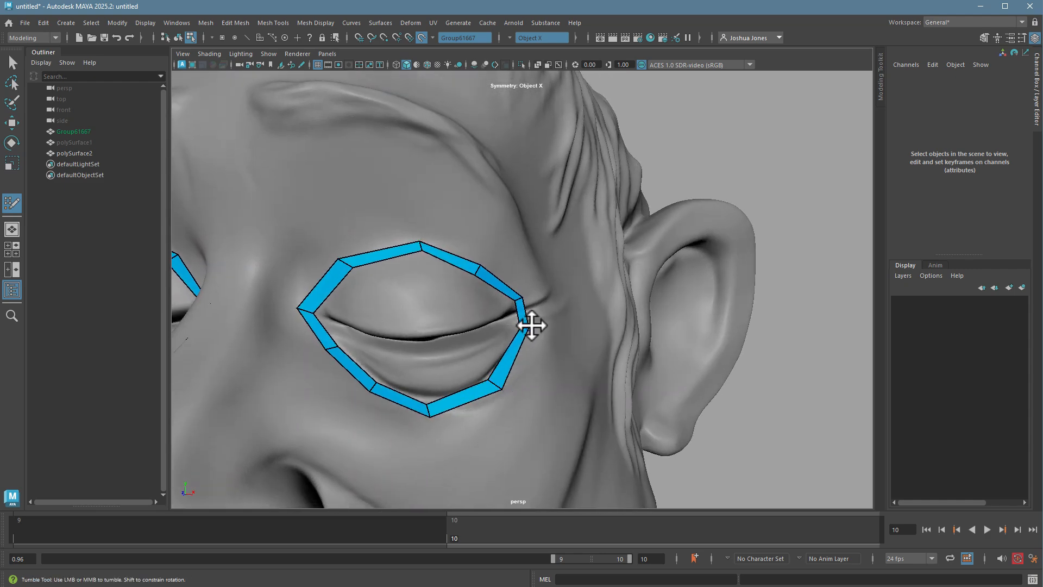
left_click_drag(524, 298, 527, 293)
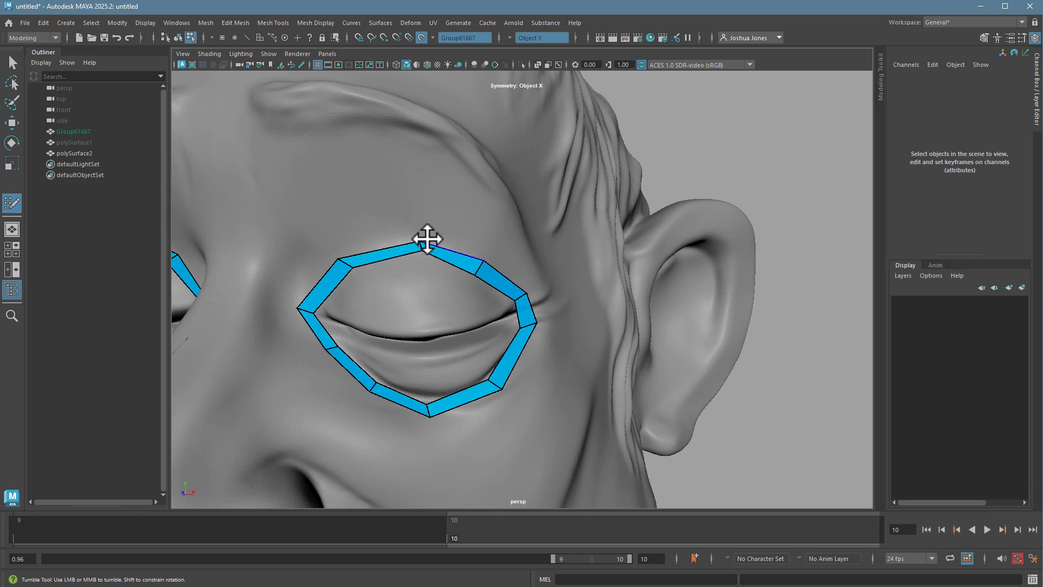
left_click_drag(421, 234, 419, 233)
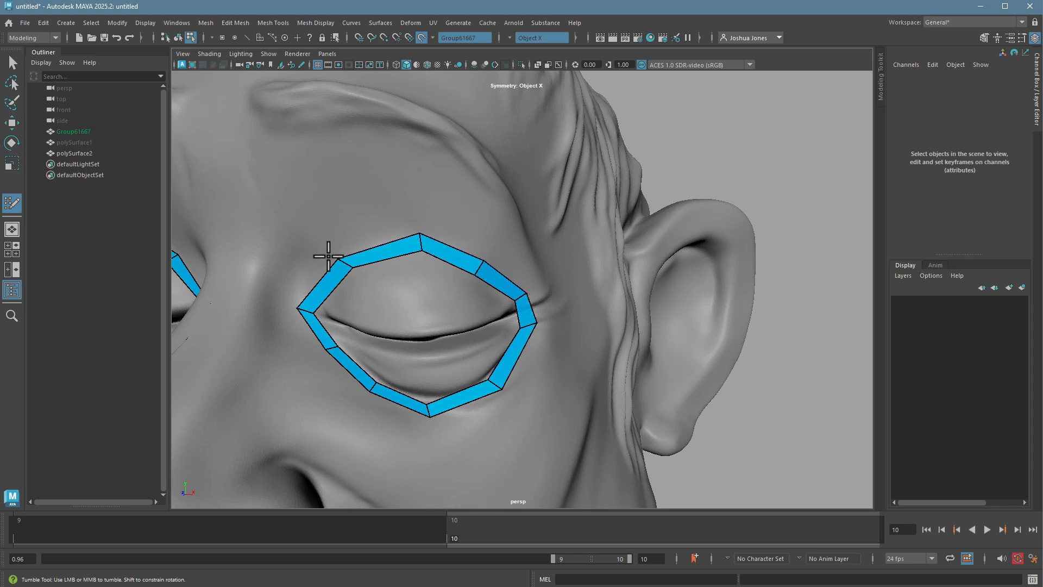
left_click_drag(334, 262, 350, 270)
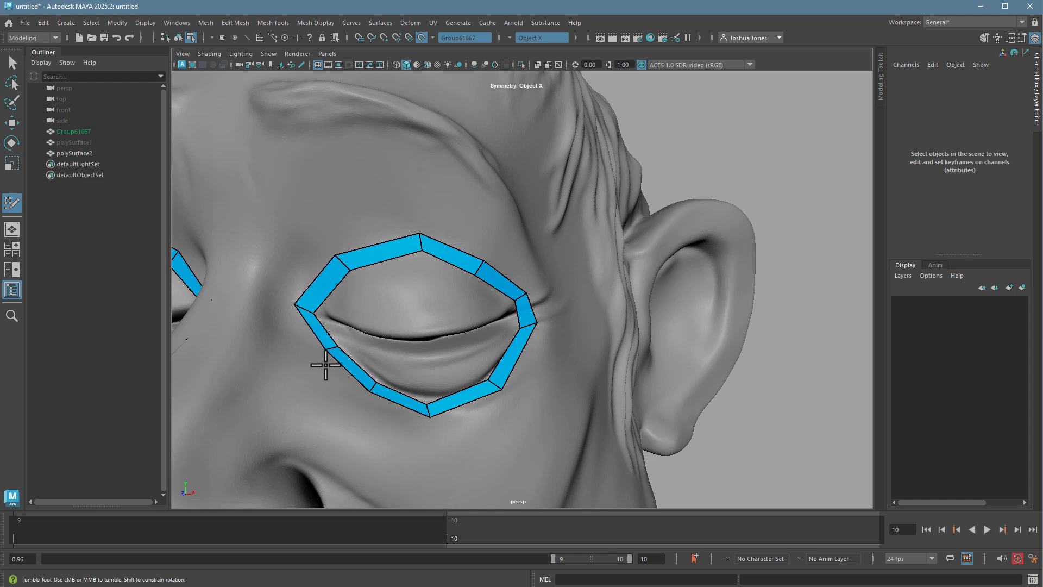
left_click_drag(327, 352, 429, 414)
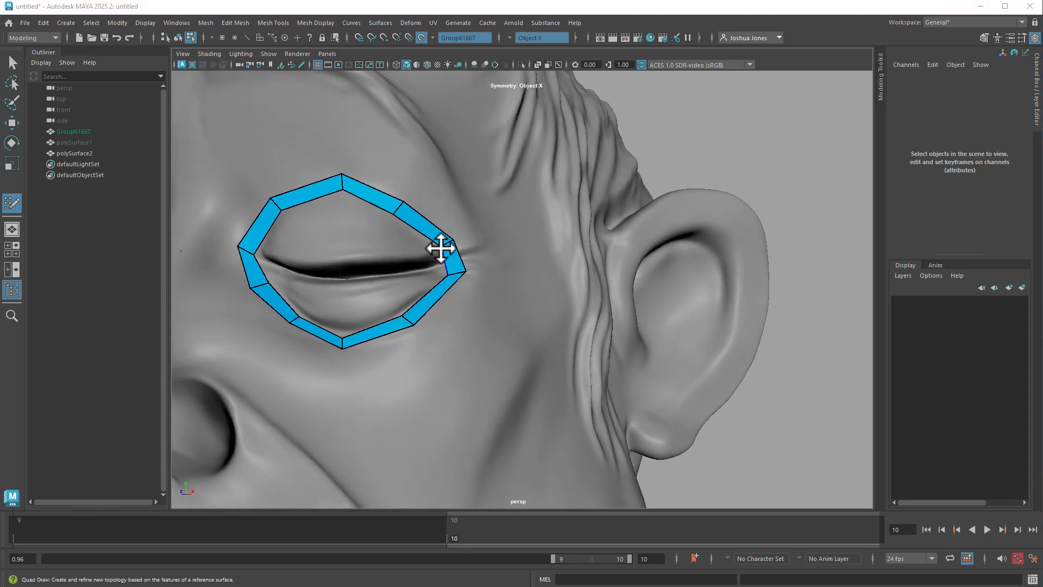
key("Caps_Lock")
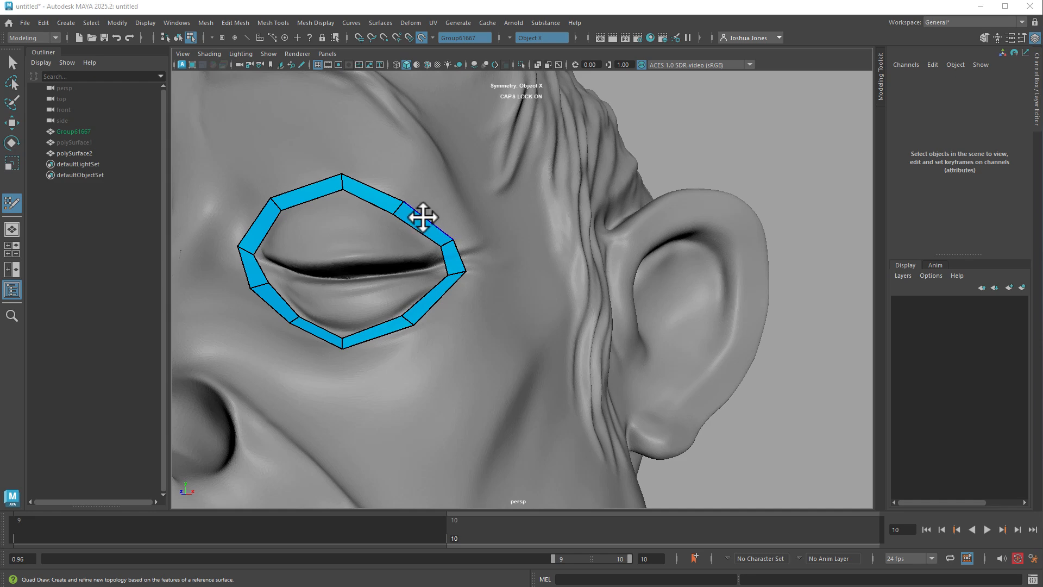
Try to extrude a new quad outward from the eye ring's upper outer edge.
left_click_drag(424, 218, 423, 217)
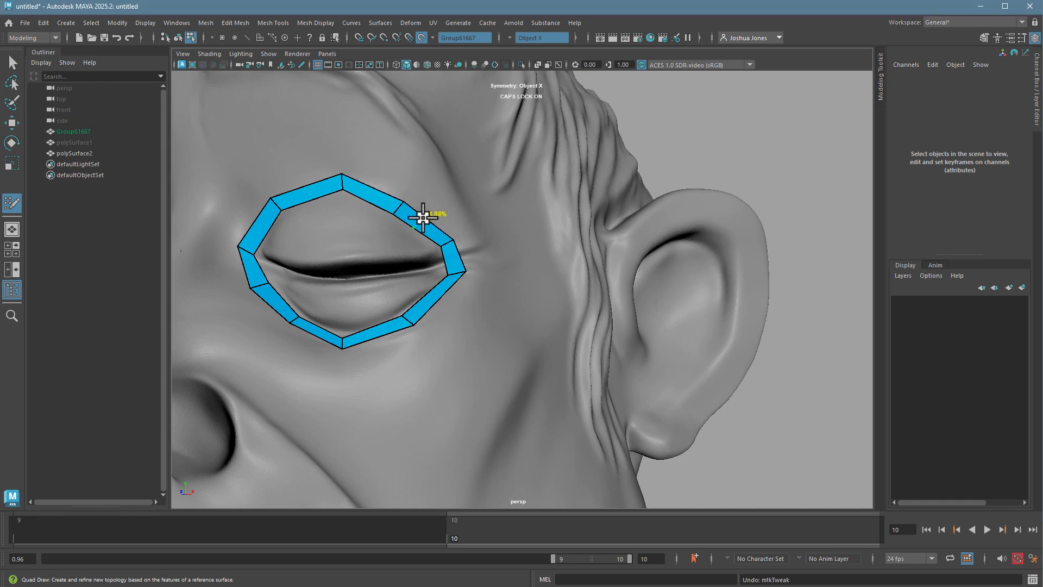
key("Caps_Lock")
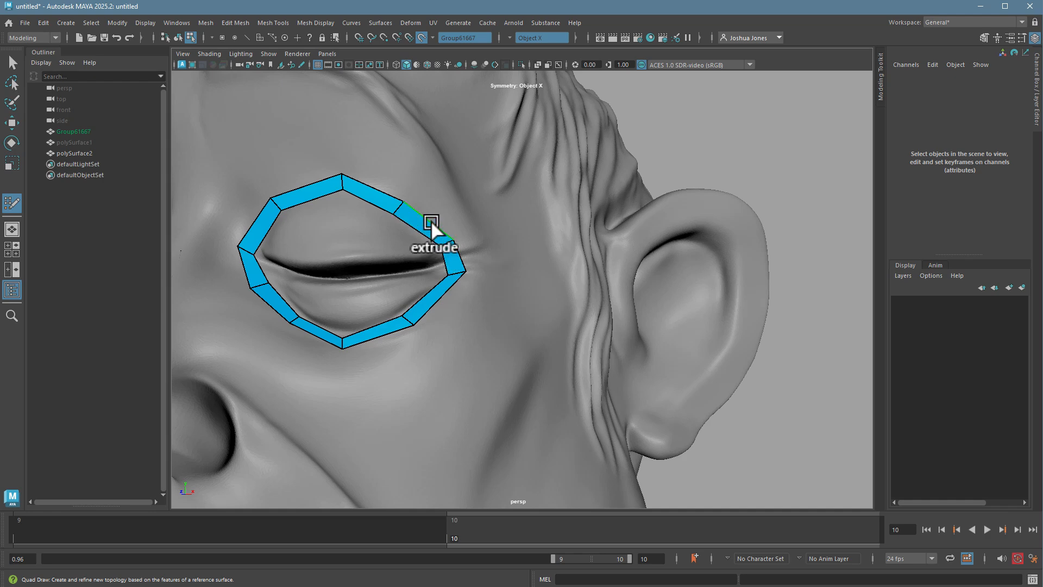
mouse_move(431, 220)
left_mouse_down("ctrl+shift")
mouse_move(441, 207)
mouse_move(426, 229)
mouse_move(442, 214)
left_mouse_up("ctrl+shift")
key("ctrl+z")
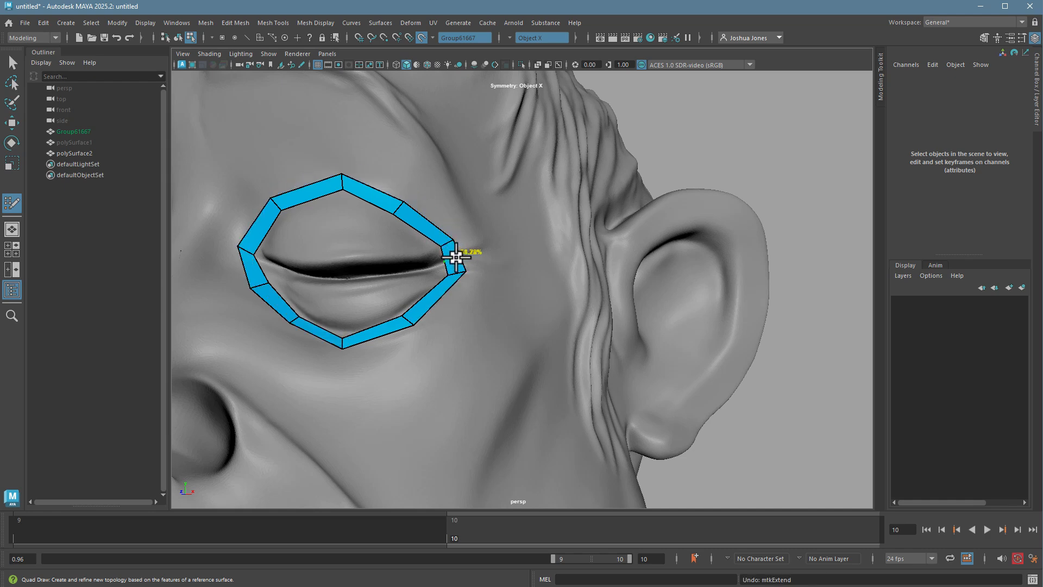
Place outer dots and fill a second row of quads around the eye ring's inner corner and along the upper lid.
left_click_drag(473, 291, 465, 361, "alt")
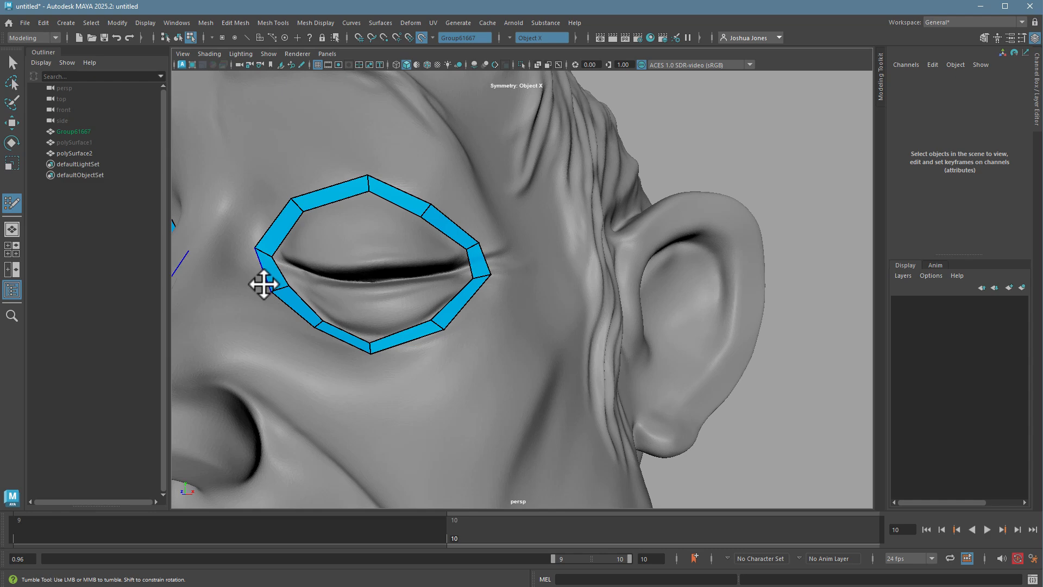
left_click_drag(249, 297, 310, 328, "alt")
middle_click_drag(310, 328, 315, 318, "alt")
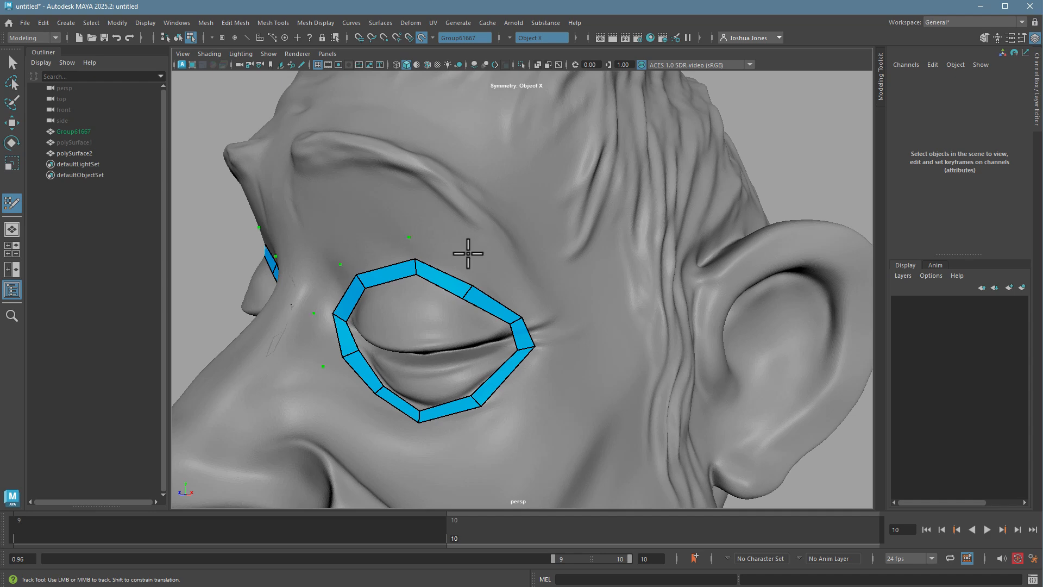
mouse_move(468, 272)
left_mouse_down()
mouse_move(401, 251)
mouse_move(333, 289)
left_mouse_up()
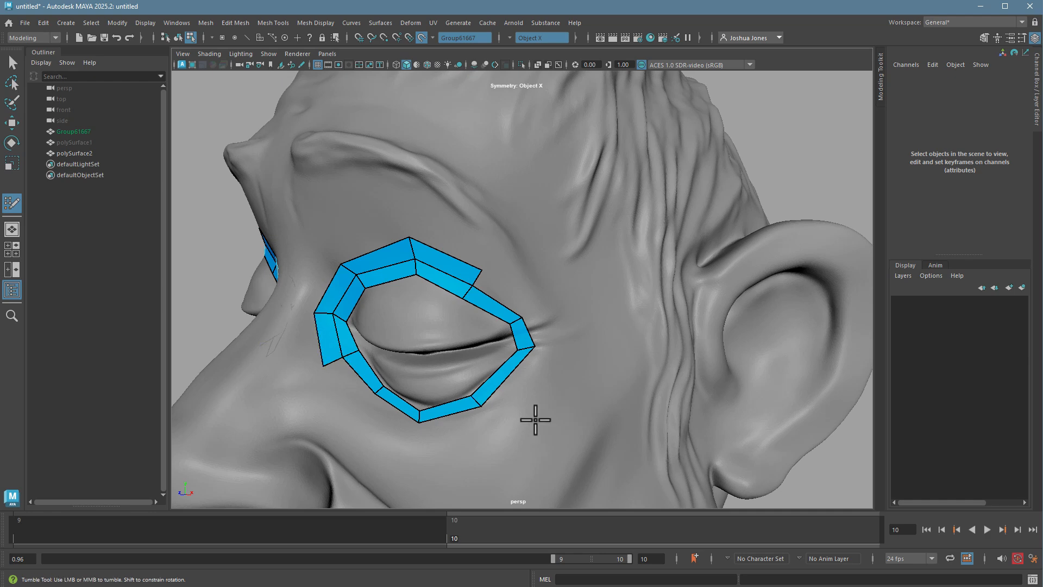
Examine the eye quads and the sculpt's nose, mouth, cheek and jaw forms from the front, side and below.
left_click_drag(536, 419, 434, 347, "alt")
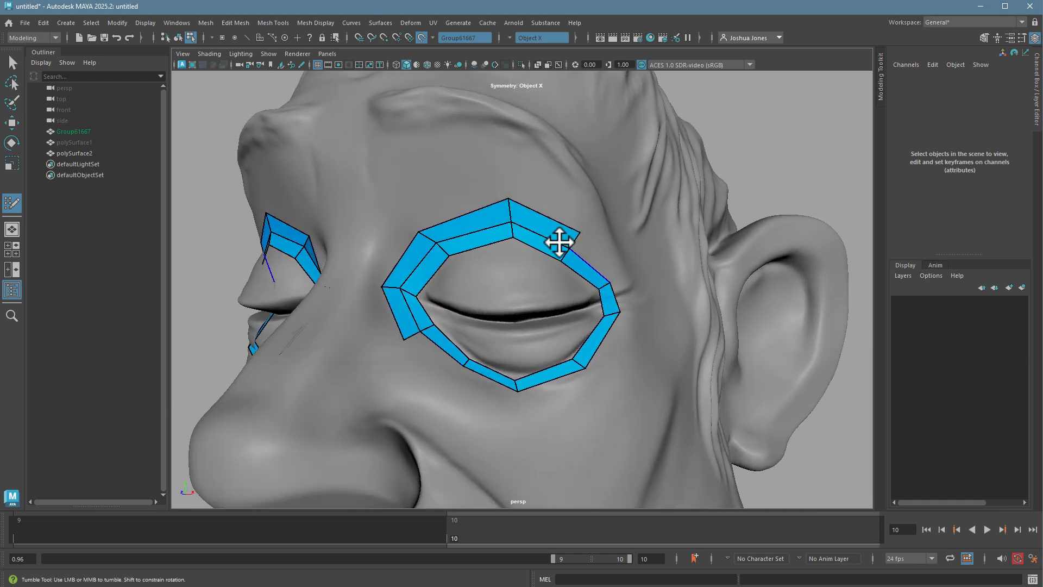
left_click_drag(605, 391, 535, 326, "alt")
right_click_drag(536, 326, 610, 289, "alt")
left_click_drag(610, 289, 508, 314, "alt")
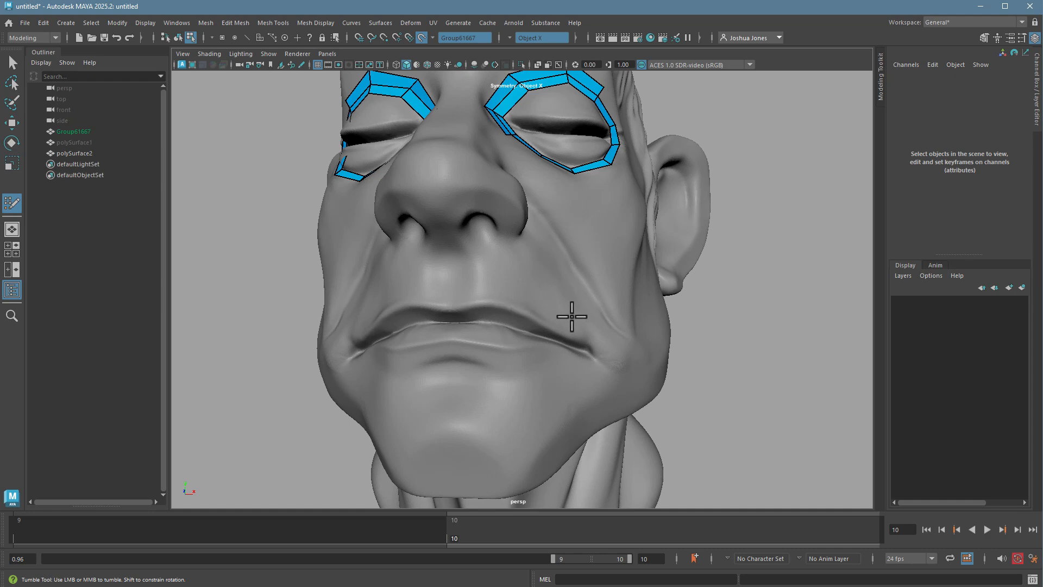
left_click_drag(395, 363, 516, 366, "alt")
right_click_drag(516, 365, 612, 328, "alt")
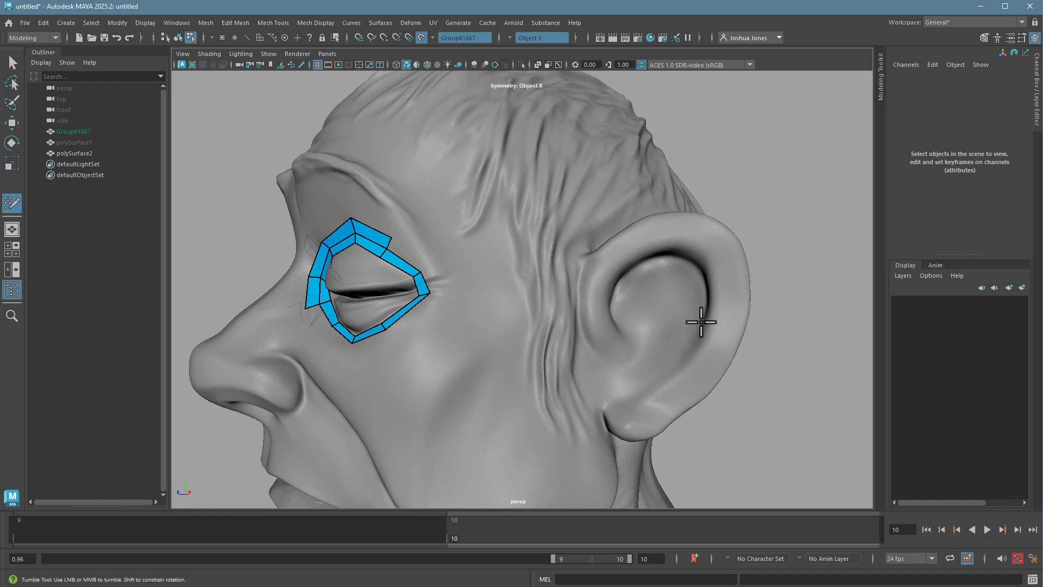
left_click_drag(699, 326, 693, 255, "alt")
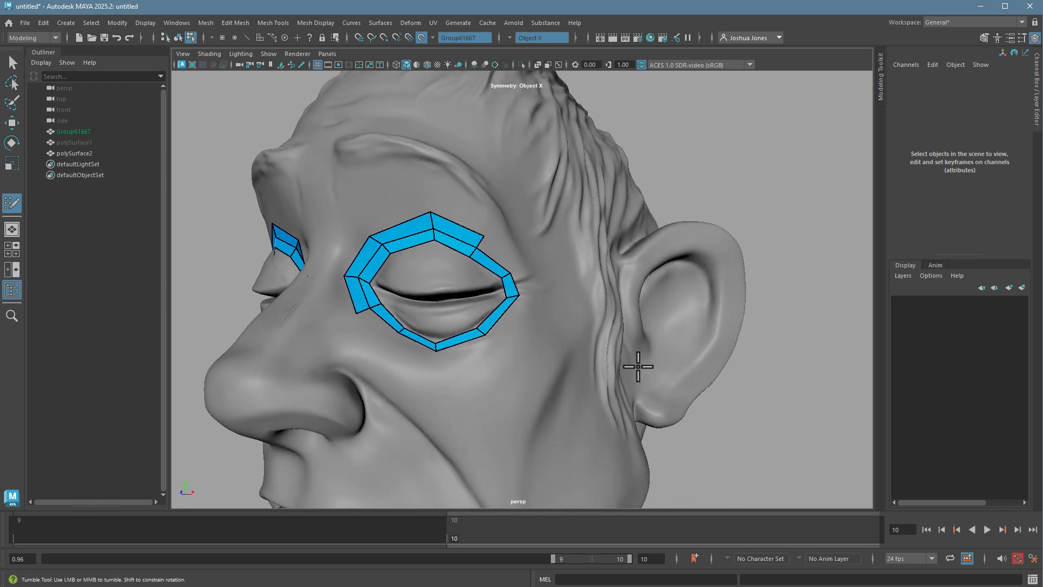
left_click_drag(525, 321, 406, 410, "alt")
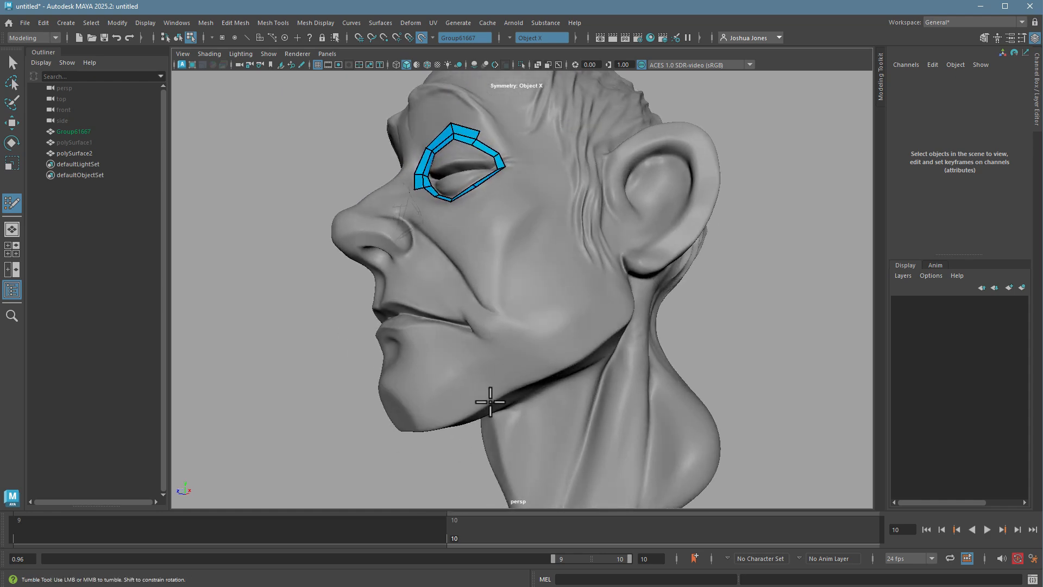
left_click_drag(433, 263, 514, 325, "alt")
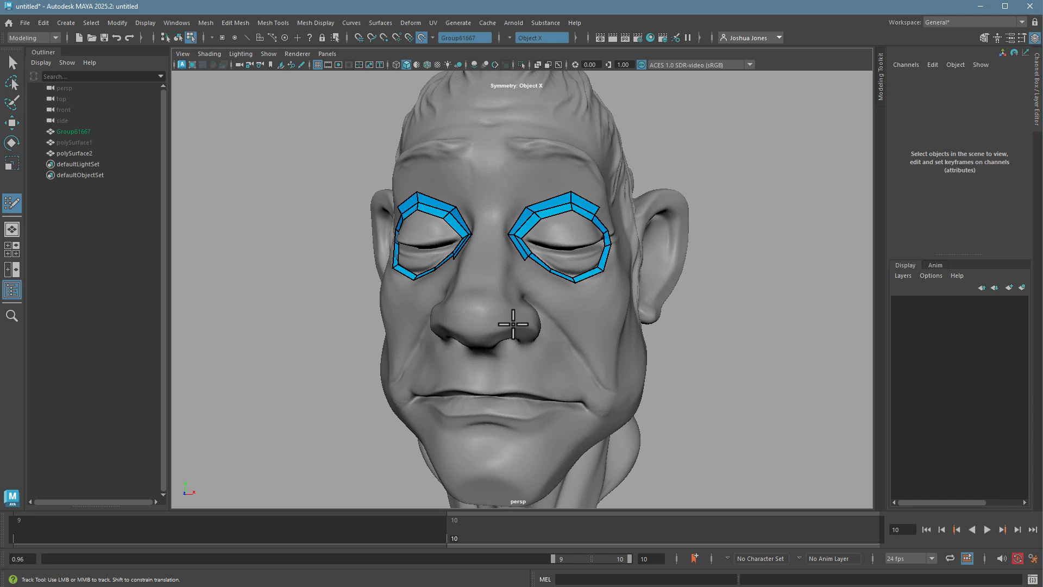
mouse_move(551, 333)
left_mouse_down("alt")
mouse_move(540, 333)
mouse_move(555, 323)
left_mouse_up("alt")
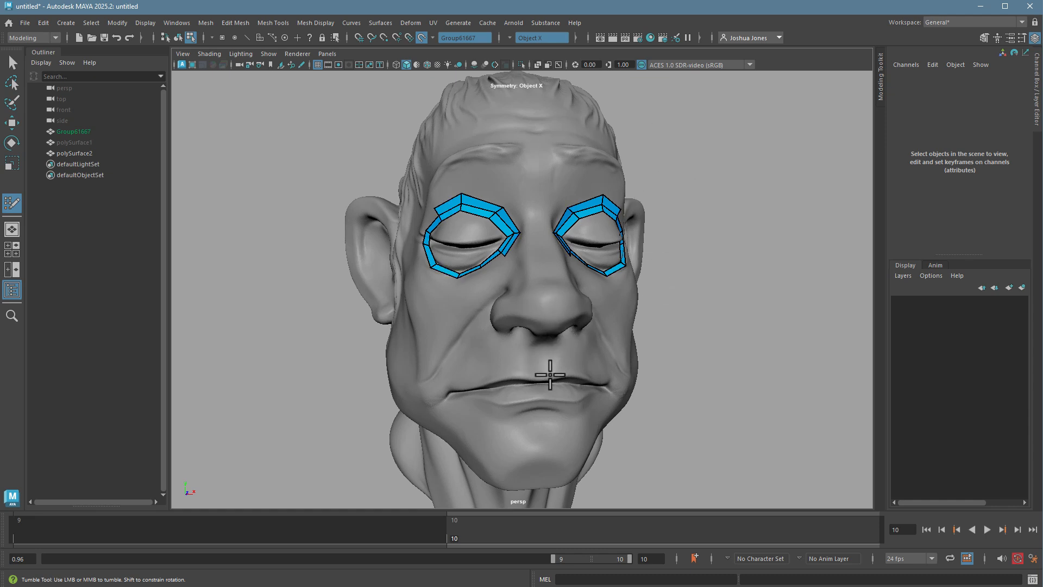
key("q")
left_click(547, 425)
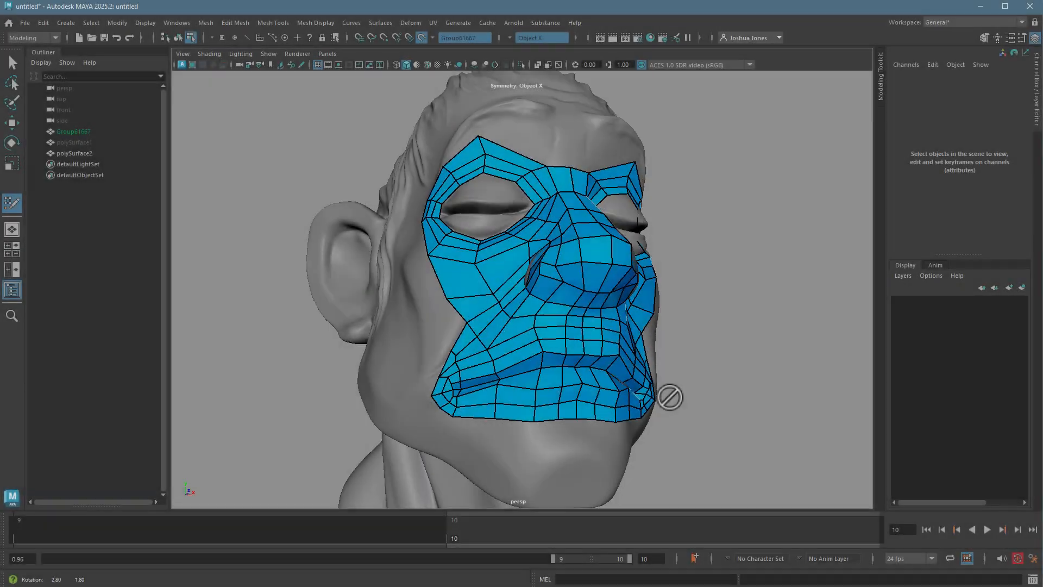
Insert an edge loop in the face mask mesh, running above the upper lip and through the cheeks toward the eyes.
left_click_drag(668, 396, 582, 401, "alt")
left_click_drag(552, 287, 530, 190, "alt")
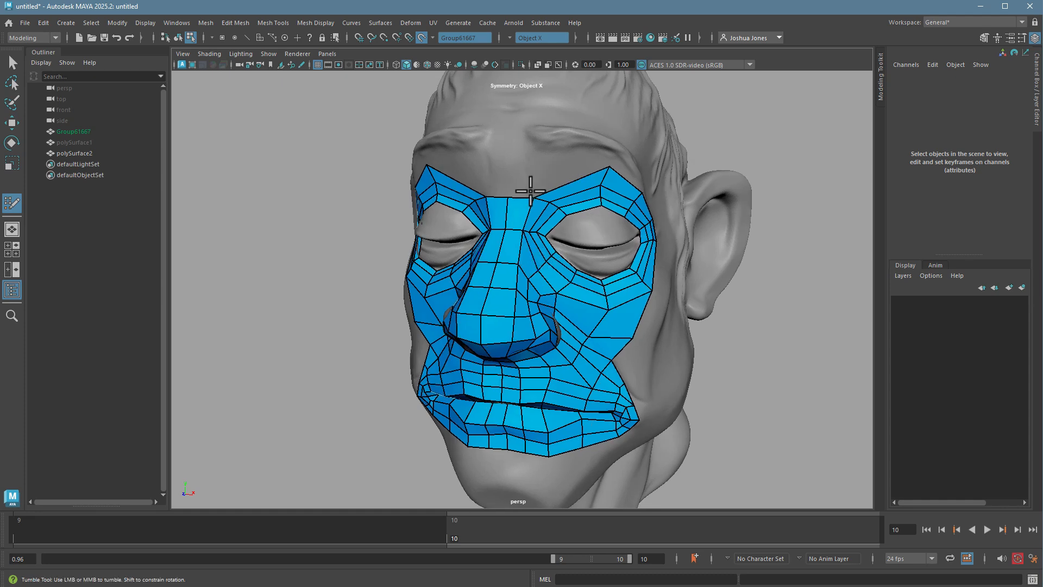
left_click_drag(633, 324, 660, 296, "alt")
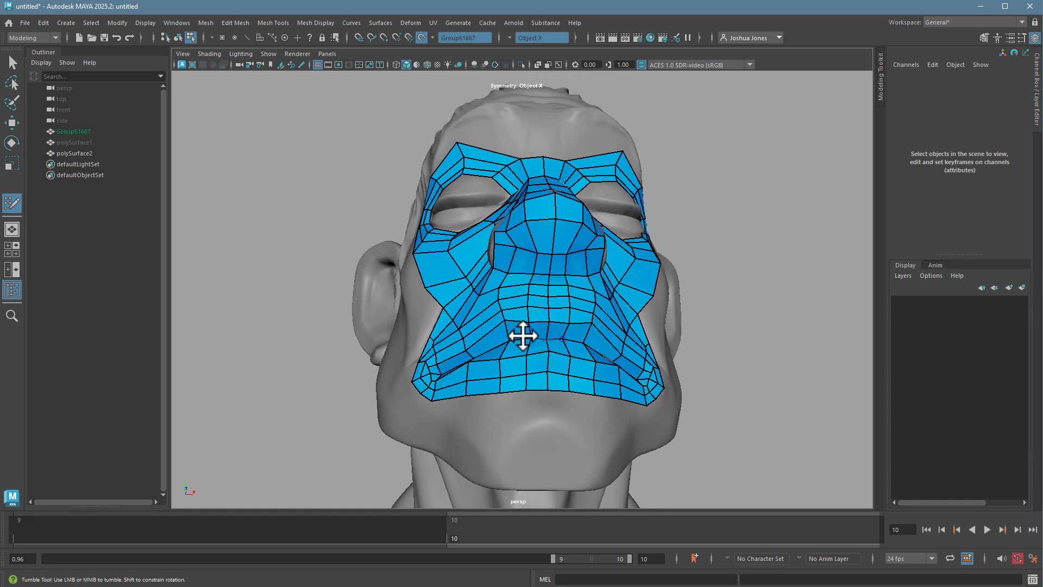
left_click_drag(513, 344, 524, 396, "alt")
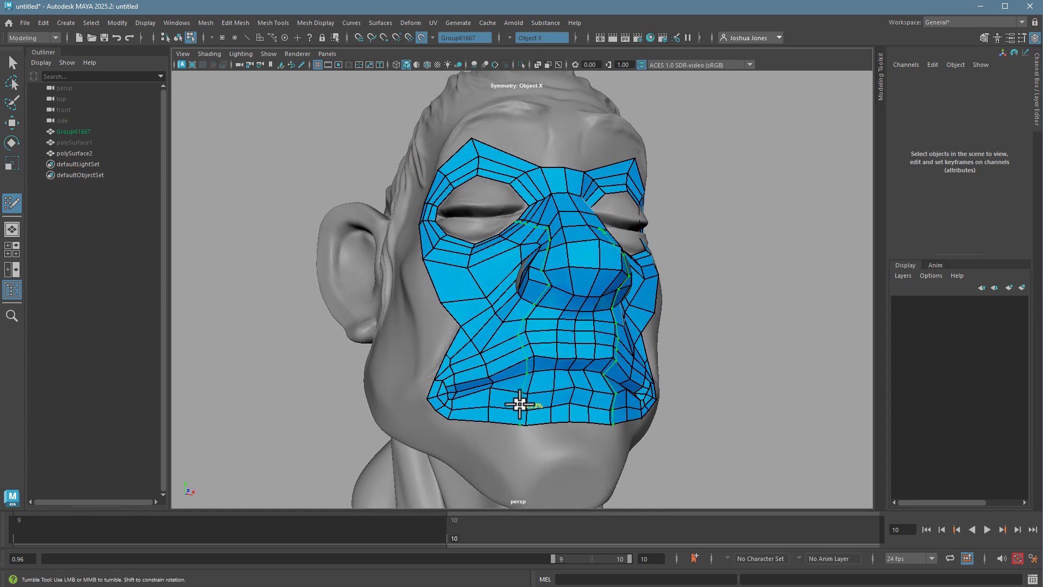
left_click(488, 412)
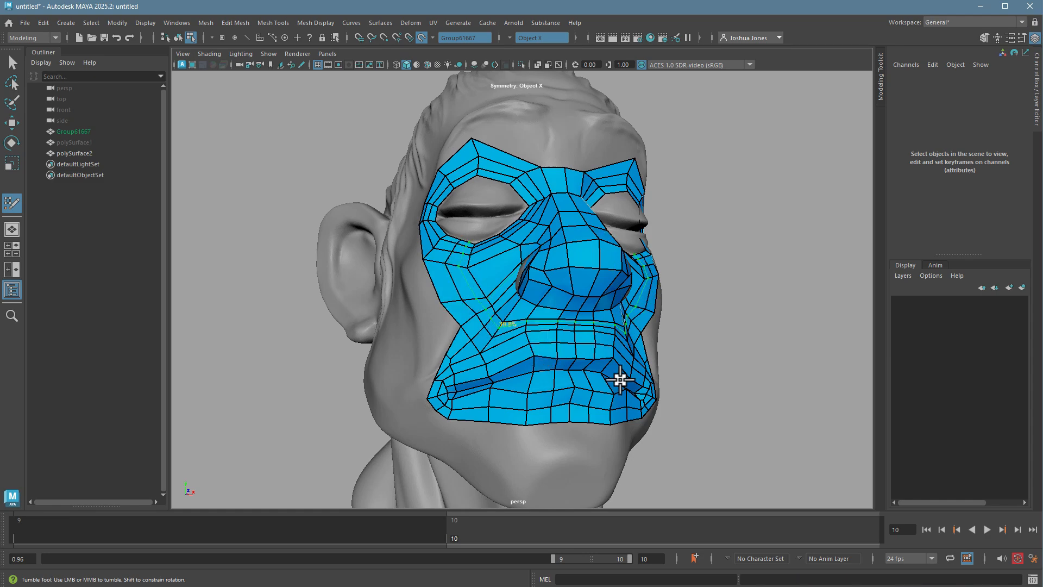
Relax the crowded edge loops between the nose and upper lip to even out their spacing.
left_click_drag(619, 377, 531, 373, "alt")
scroll(580, 364, "down", 3)
scroll(530, 372, "up", 5)
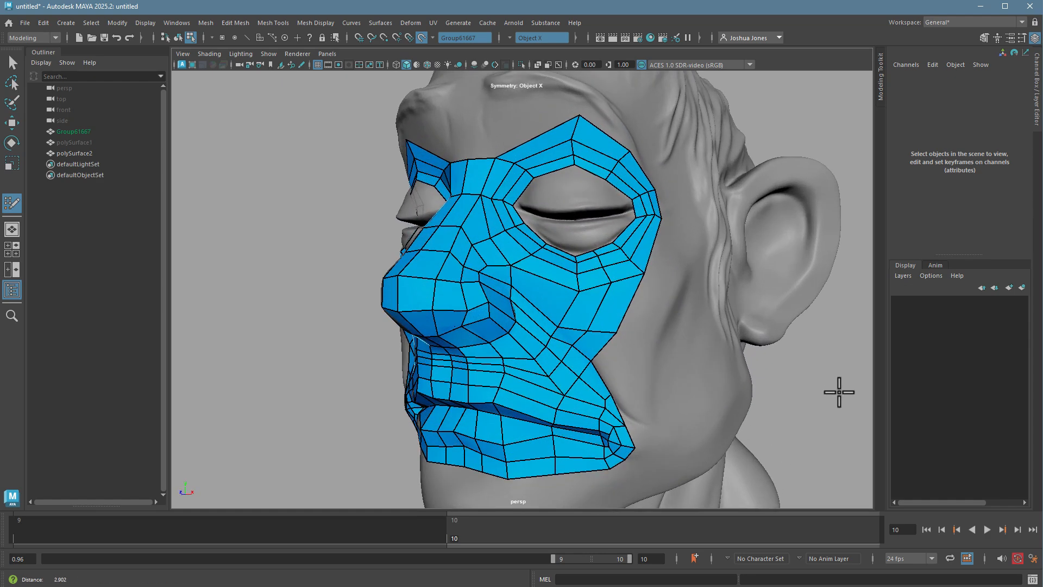
middle_click_drag(838, 391, 462, 365, "alt")
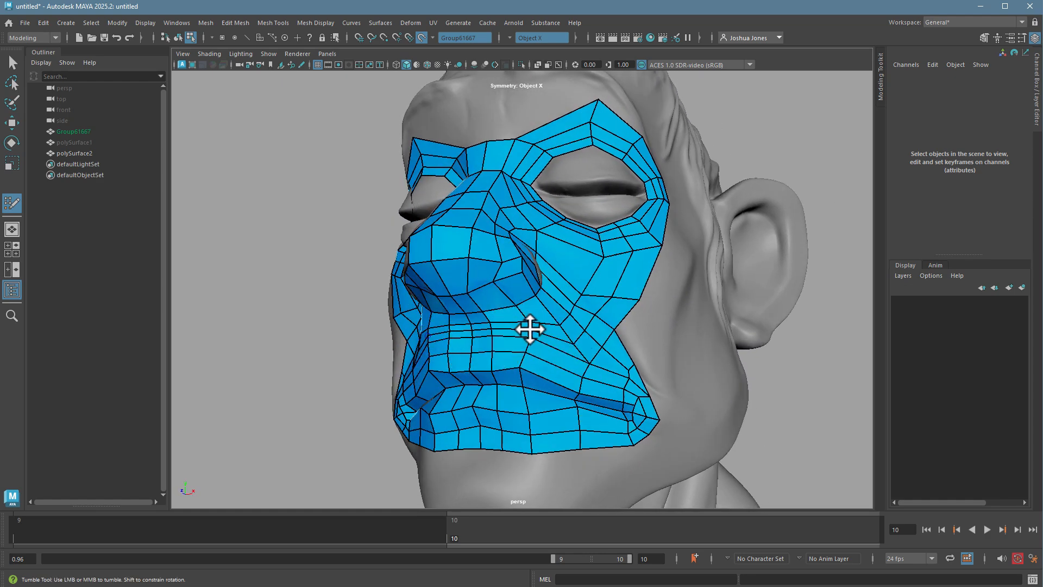
left_click_drag(526, 331, 499, 307, "shift")
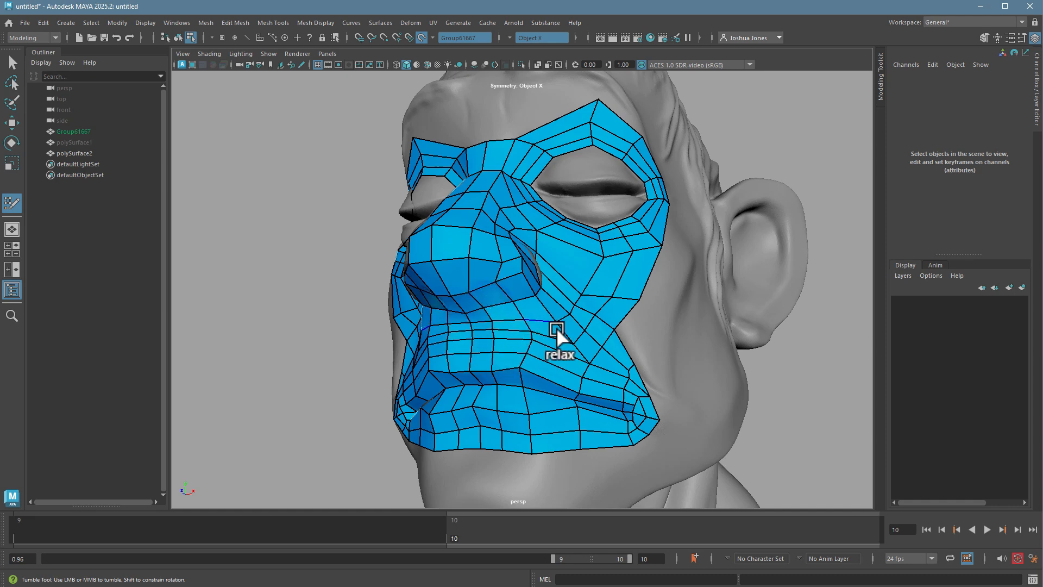
mouse_move(557, 305)
left_mouse_down("alt")
mouse_move(570, 368)
mouse_move(524, 338)
mouse_move(531, 312)
mouse_move(563, 377)
mouse_move(581, 384)
mouse_move(568, 302)
left_mouse_up("alt")
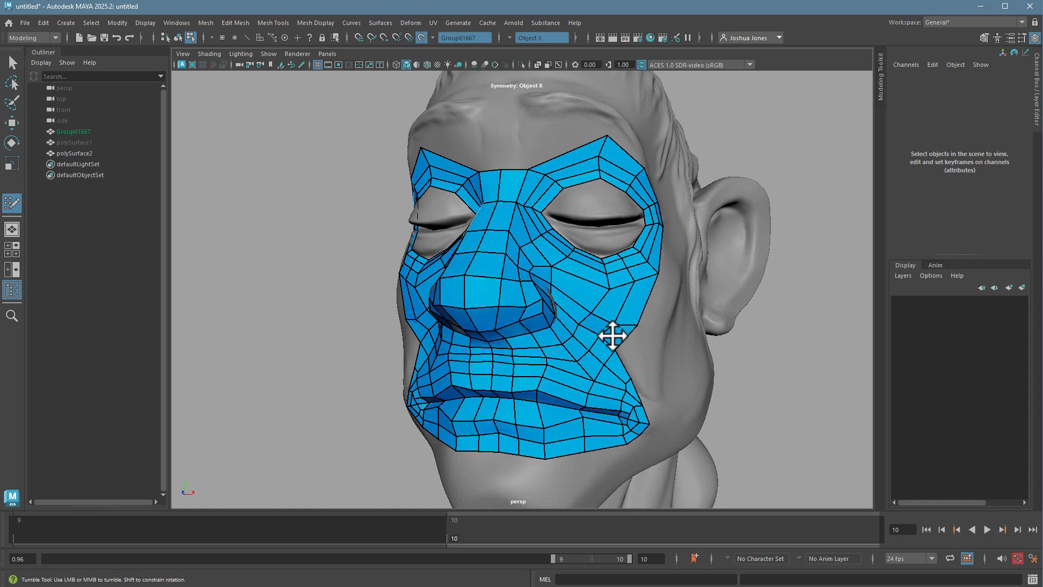
left_click_drag(610, 337, 658, 347, "alt")
left_click_drag(619, 390, 588, 374, "alt")
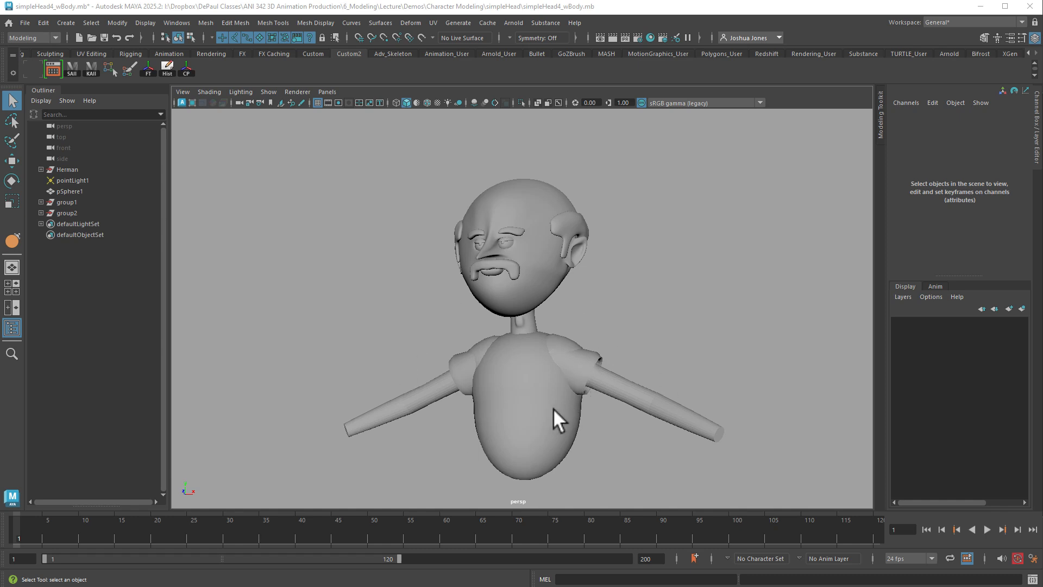
Select the parts of the simpleHead4_wBody character in turn, including both arms, to check which are separate meshes.
left_click(504, 285)
left_click(529, 350)
left_click(608, 385)
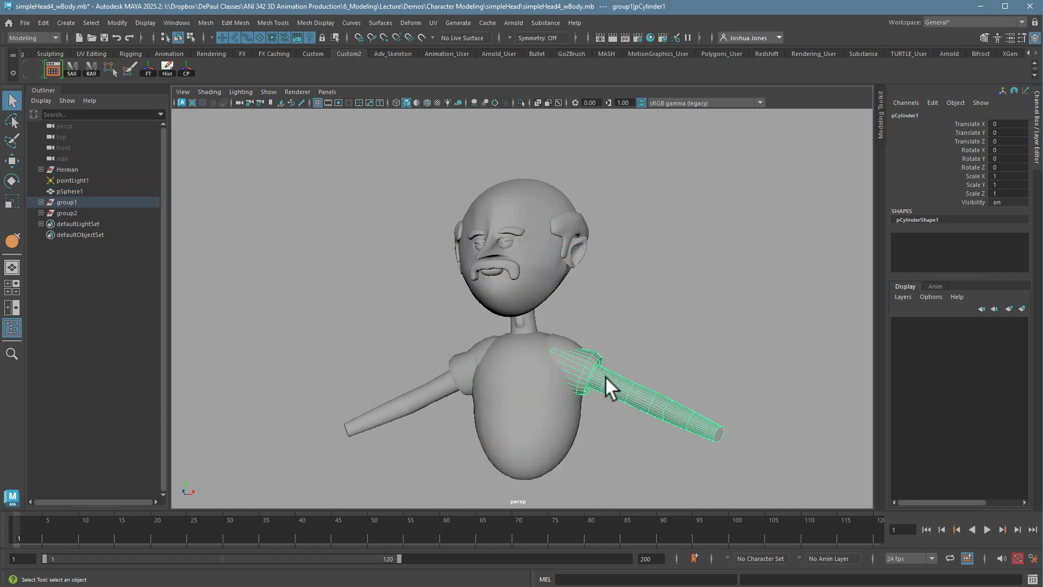
left_click(565, 339)
left_click(477, 351)
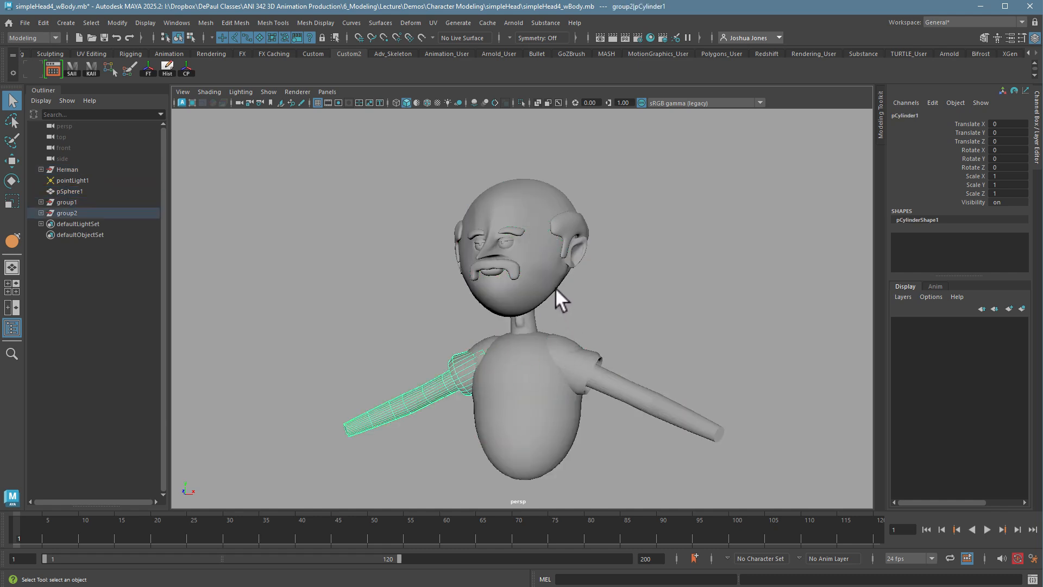
left_click(569, 252)
left_click(593, 281)
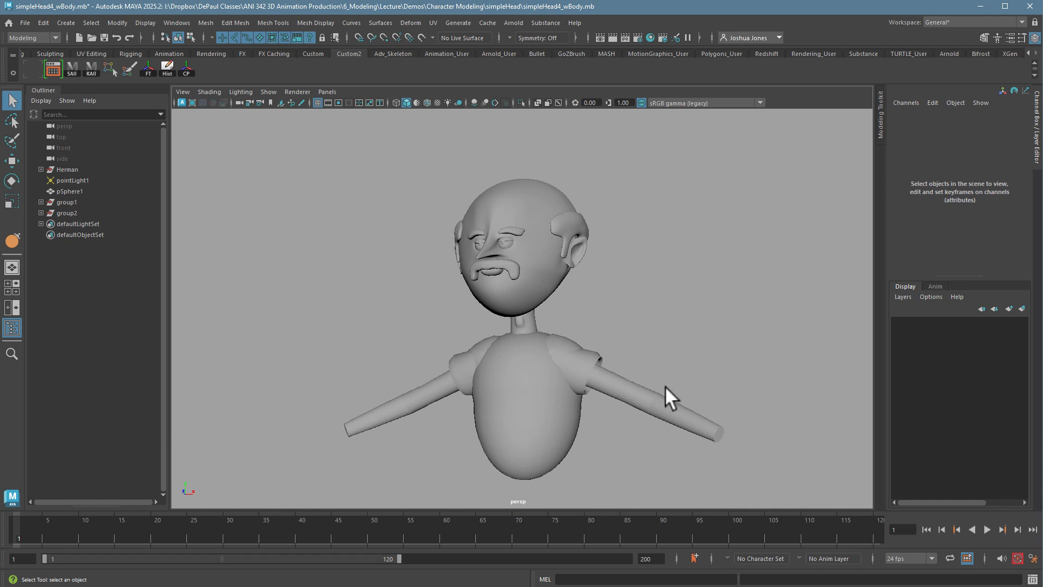
Inspect where the torso and shoulder meshes overlap by selecting the adjoining pieces together up close.
left_click_drag(665, 386, 578, 400, "alt")
right_click_drag(577, 399, 787, 420, "alt")
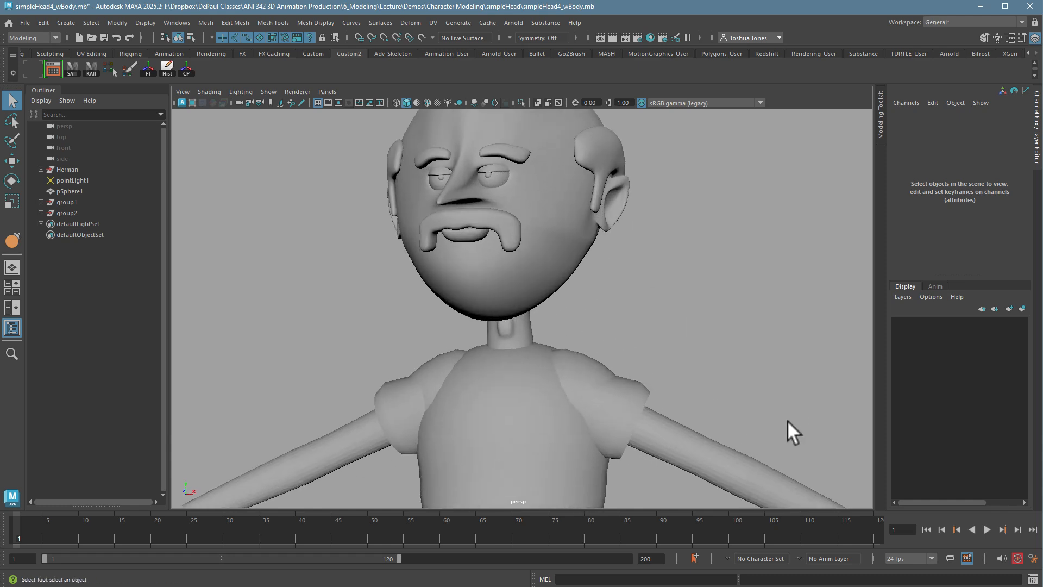
left_click(521, 405)
left_click(570, 369, "shift")
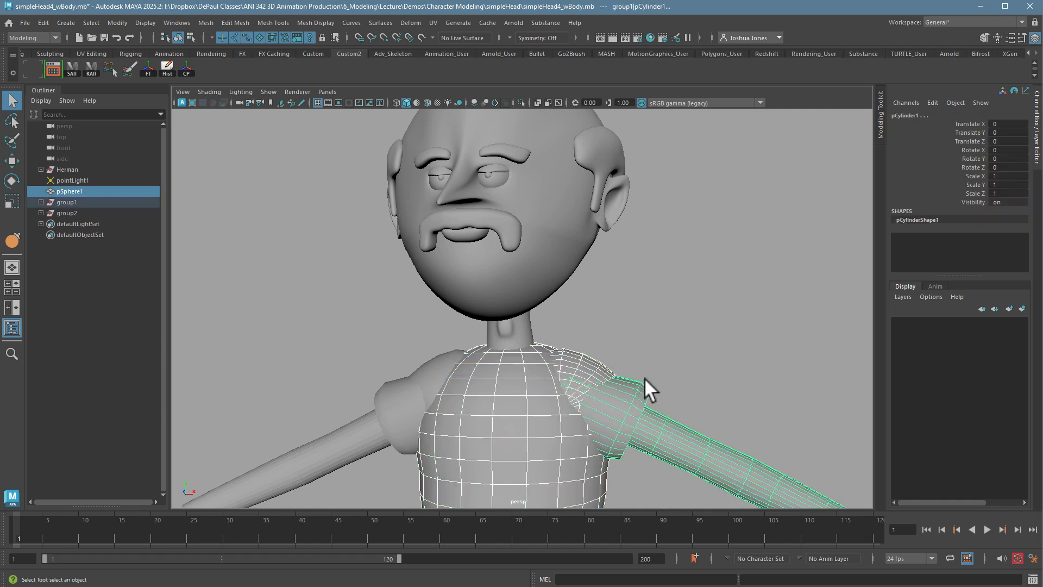
left_click(686, 365)
right_click_drag(687, 364, 599, 333, "alt")
left_click_drag(599, 332, 562, 345, "alt")
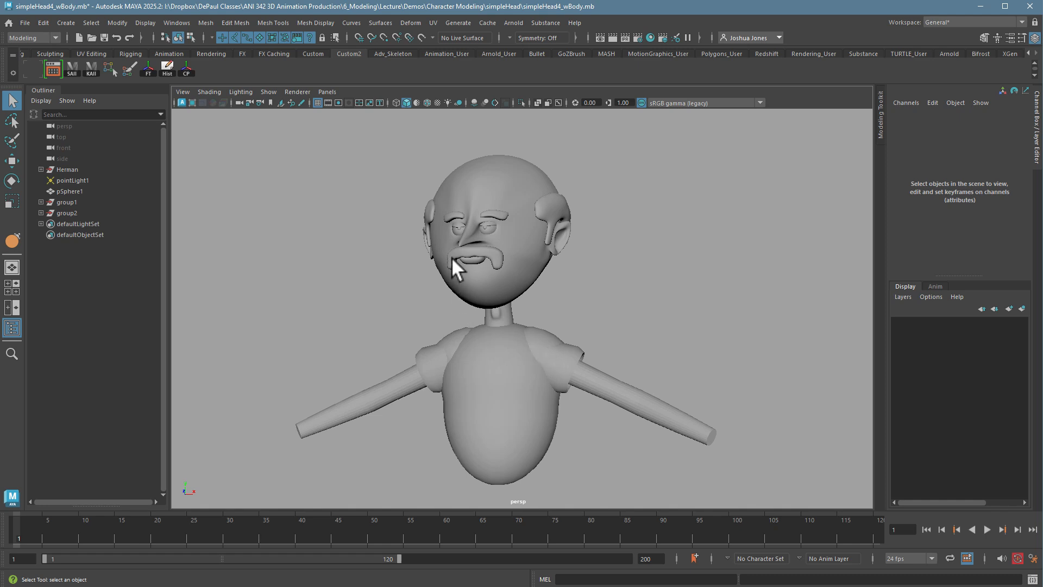
Hide the hair mesh on the sides of the character's head.
left_click(541, 209)
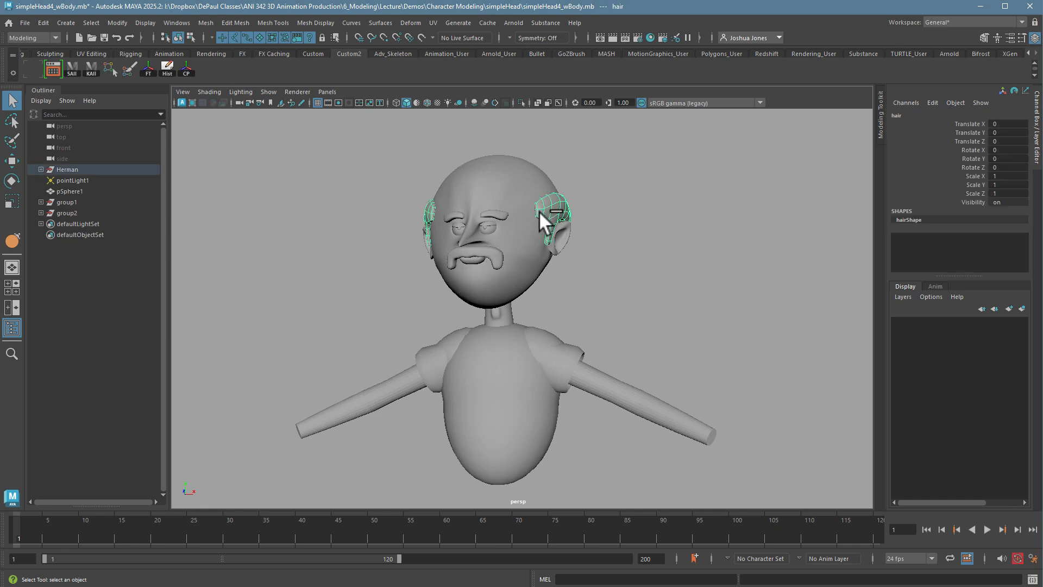
key("ctrl+h")
left_click_drag(374, 195, 682, 467)
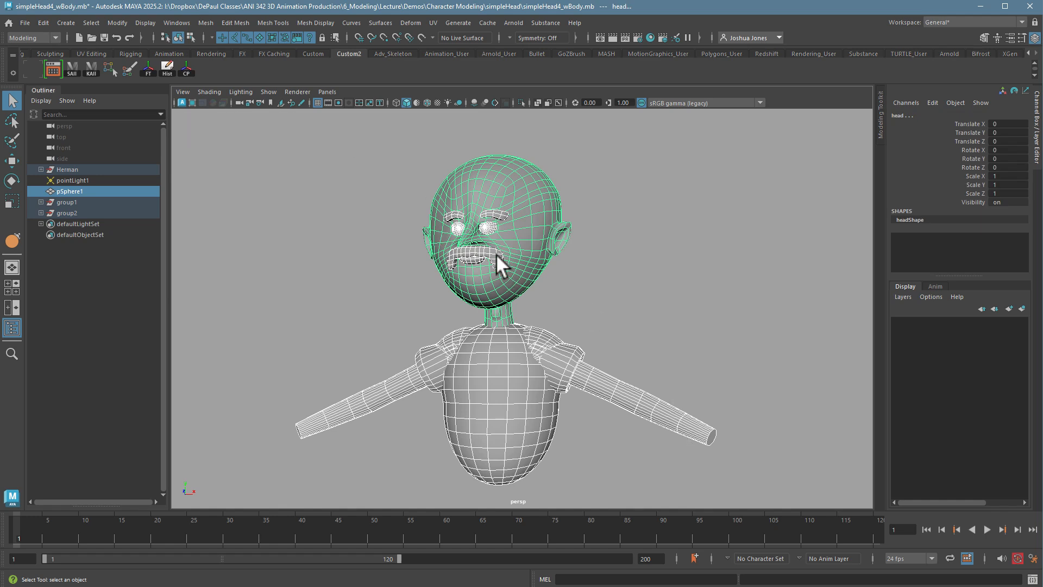
left_click(480, 257)
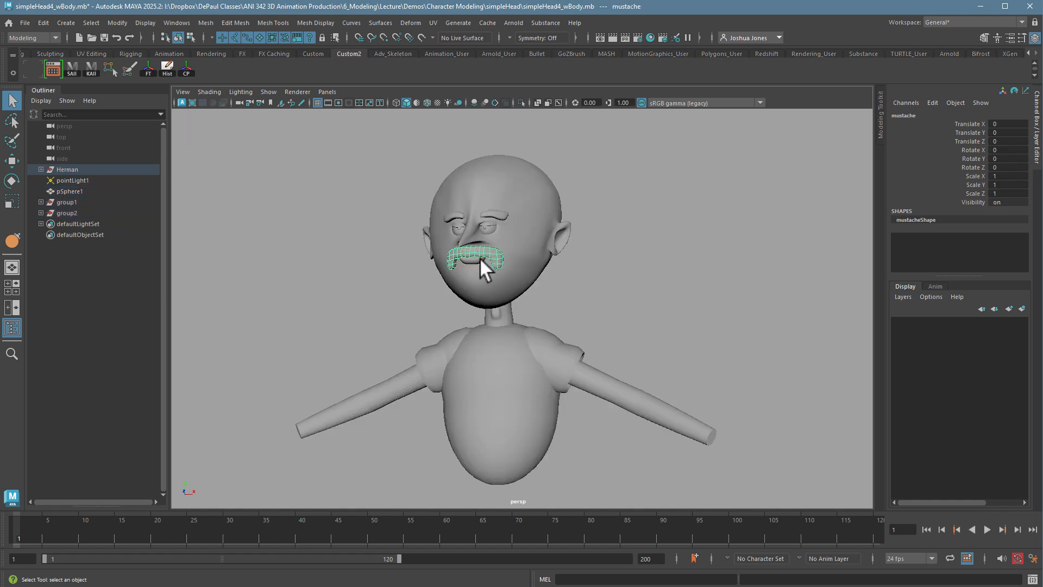
left_click(608, 244)
Combine the visible head, facial feature, torso, shoulder and arm meshes into one mesh.
left_click_drag(317, 161, 644, 451)
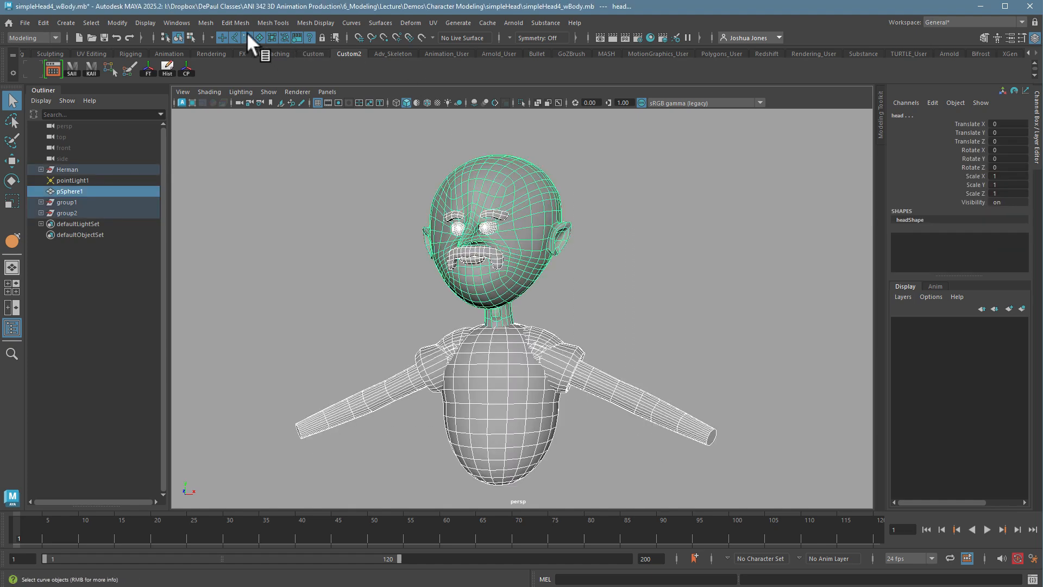
left_click(209, 22)
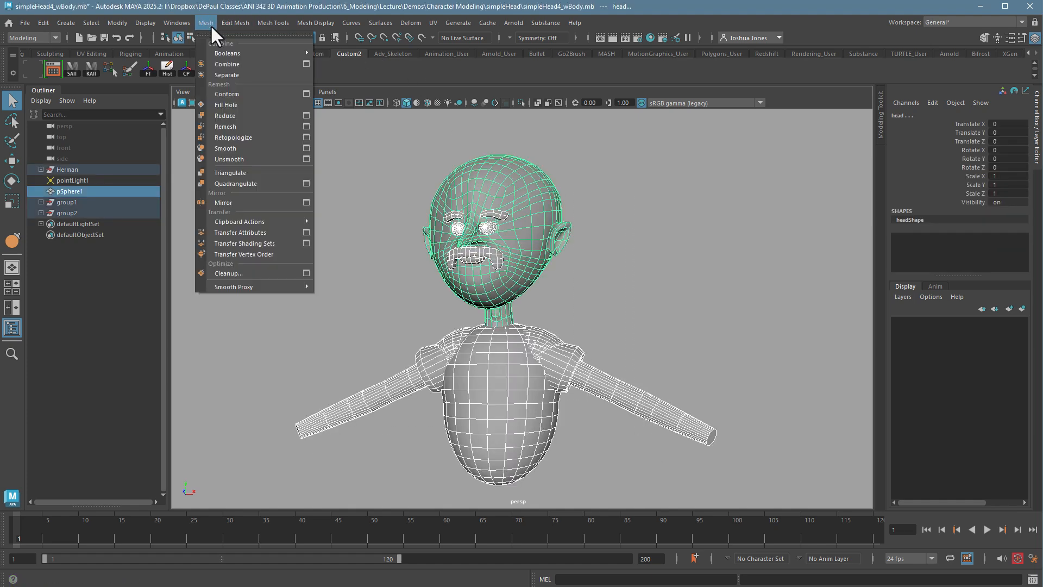
left_click(219, 61)
left_click(601, 262)
left_click_drag(464, 288, 485, 295, "alt")
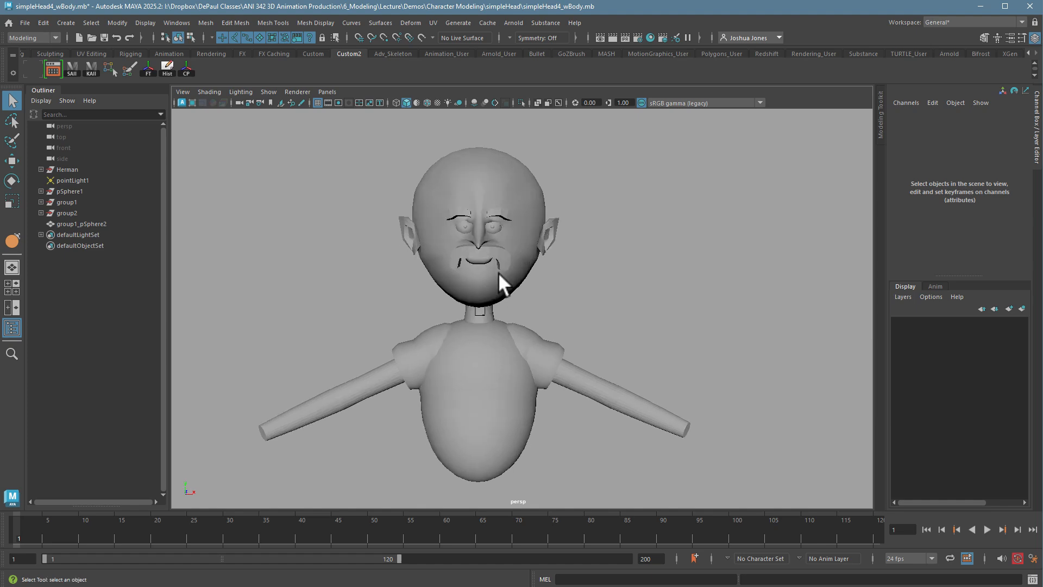
Turn on smooth mesh preview for the combined character mesh.
left_click(497, 272)
key("3")
left_click(630, 337)
mouse_move(633, 340)
left_mouse_down("alt")
mouse_move(542, 340)
mouse_move(620, 340)
left_mouse_up("alt")
left_click(534, 258)
left_click(650, 291)
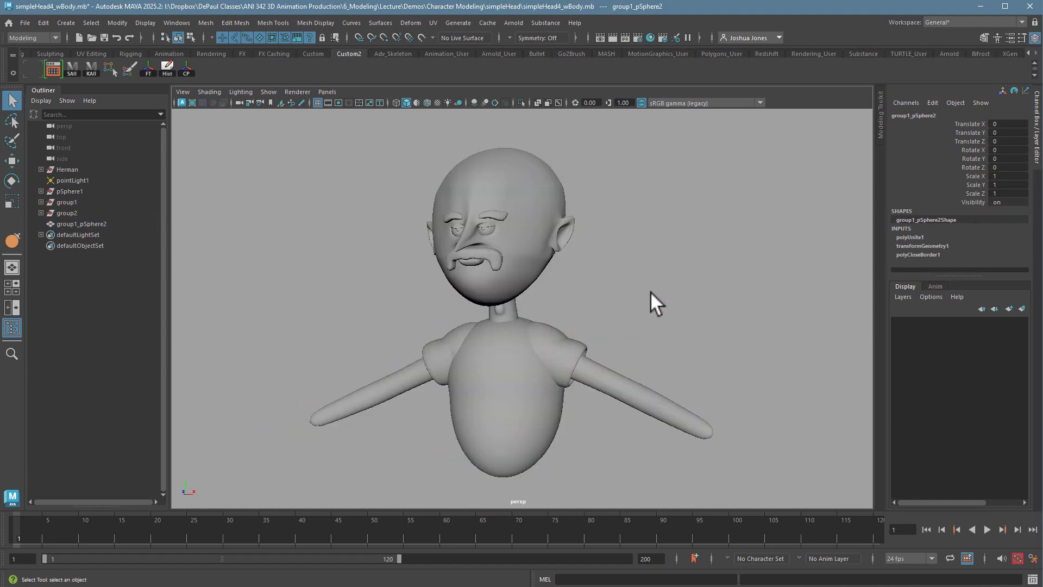
Select the combined mesh, check its unsmoothed wireframe around head and shoulders, and return it to smooth mesh preview.
left_click(510, 249)
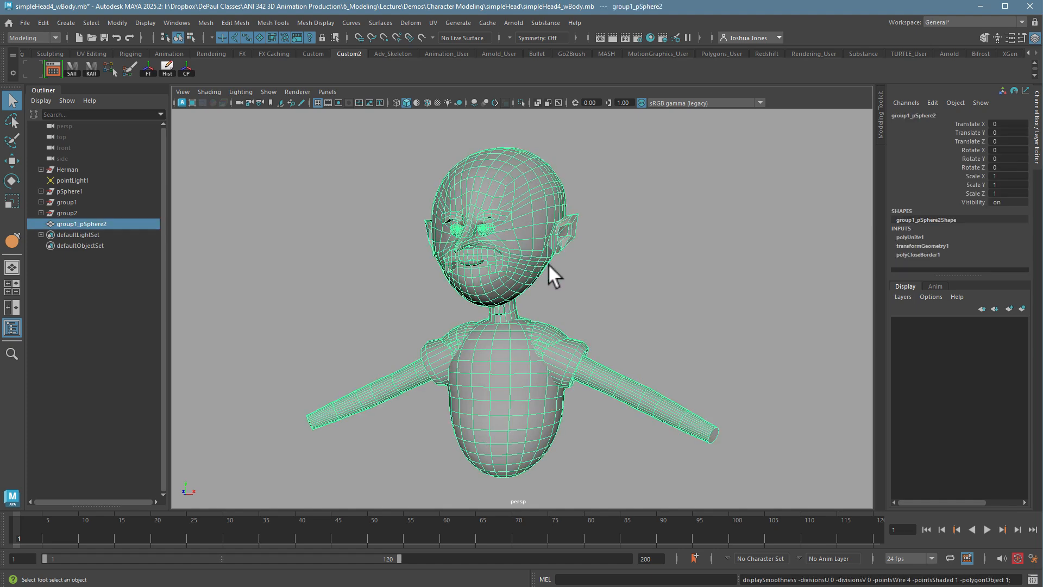
left_click(584, 283)
left_click_drag(583, 284, 510, 229, "alt")
right_click_drag(525, 286, 660, 285, "alt")
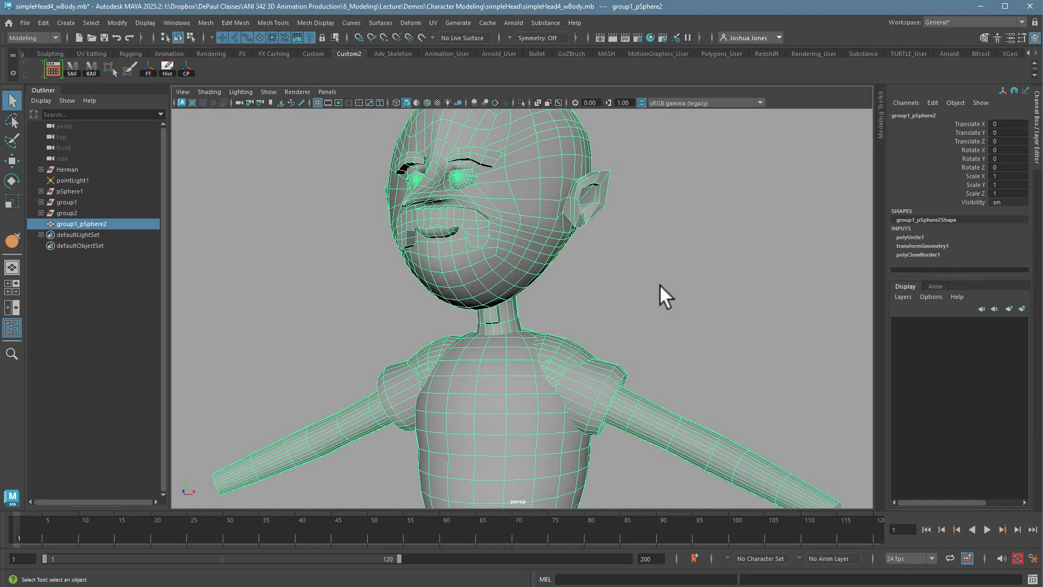
left_click_drag(504, 235, 532, 259, "alt")
key("3")
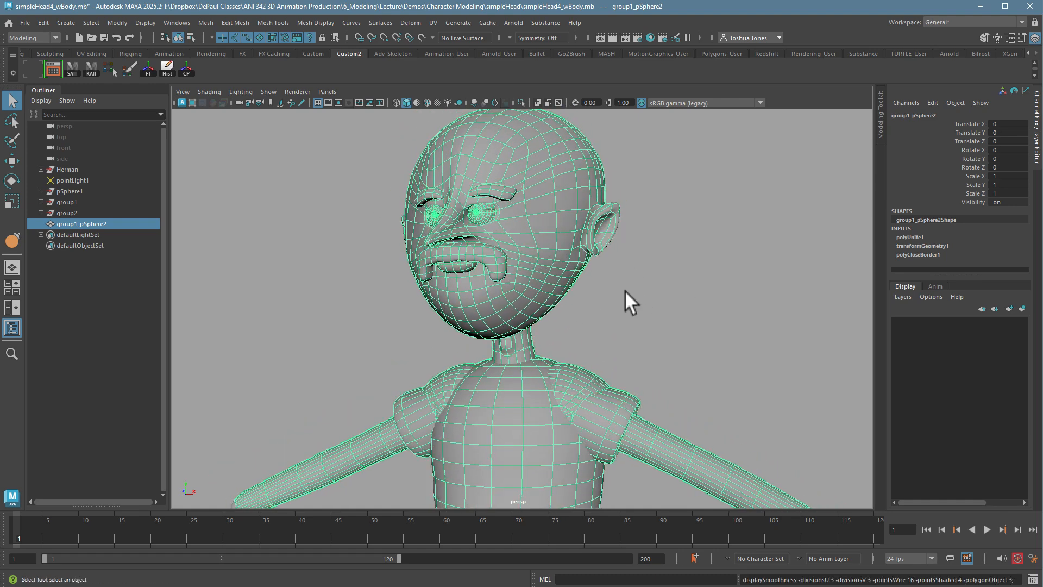
Make the smoothed combined mesh a live surface and activate the Quad Draw tool.
left_click(423, 36)
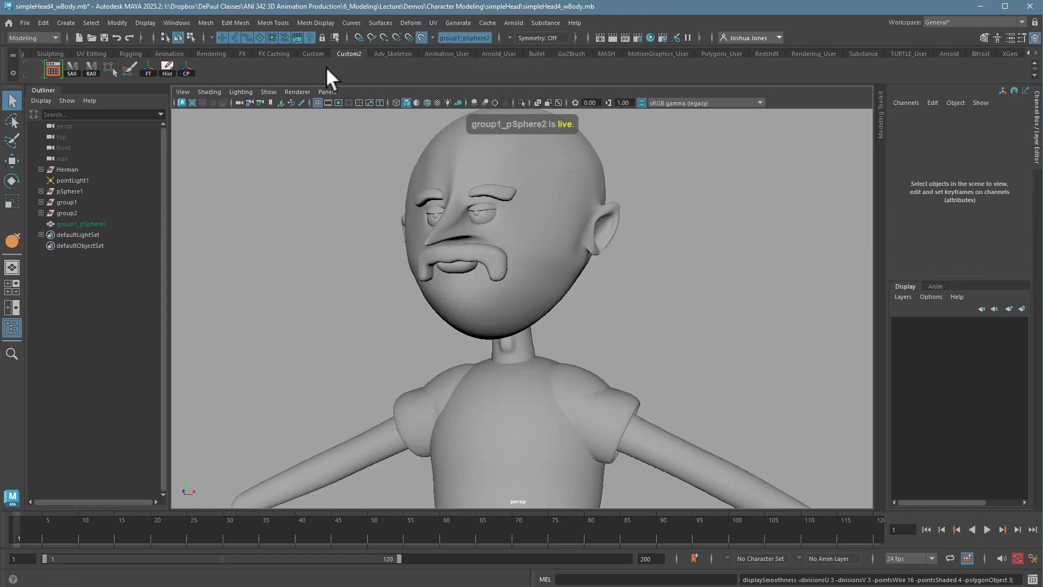
left_click(274, 21)
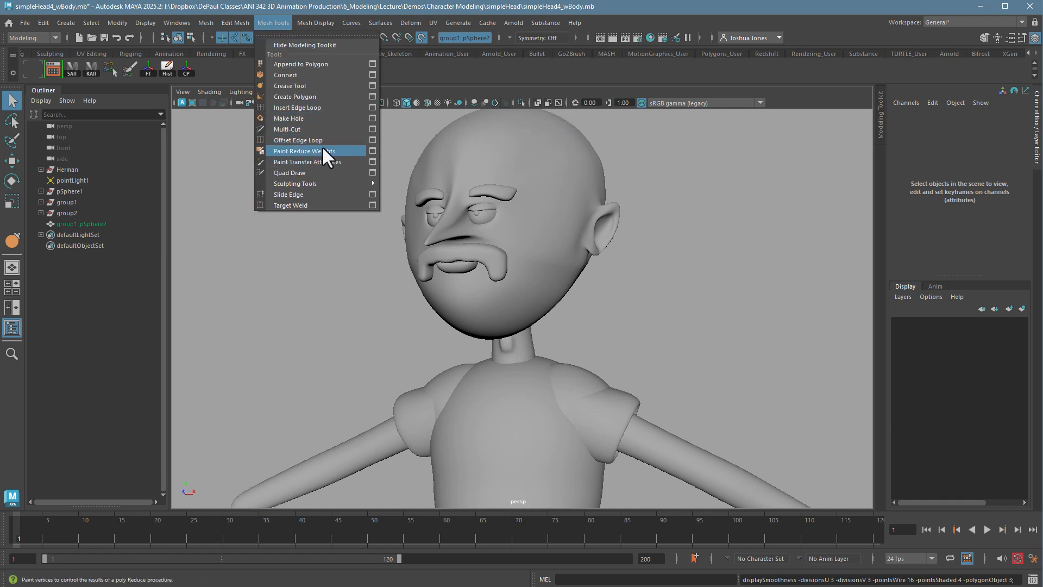
left_click(320, 171)
Undo the stray Quad Draw point on the chest and set symmetry to Object X.
right_click_drag(699, 273, 643, 286, "alt")
middle_click_drag(604, 301, 594, 236, "alt")
right_click_drag(531, 288, 736, 321, "alt")
middle_click_drag(686, 282, 662, 211, "alt")
left_click_drag(529, 264, 499, 268, "alt")
right_click_drag(499, 268, 593, 277, "alt")
middle_click_drag(592, 277, 652, 349, "alt")
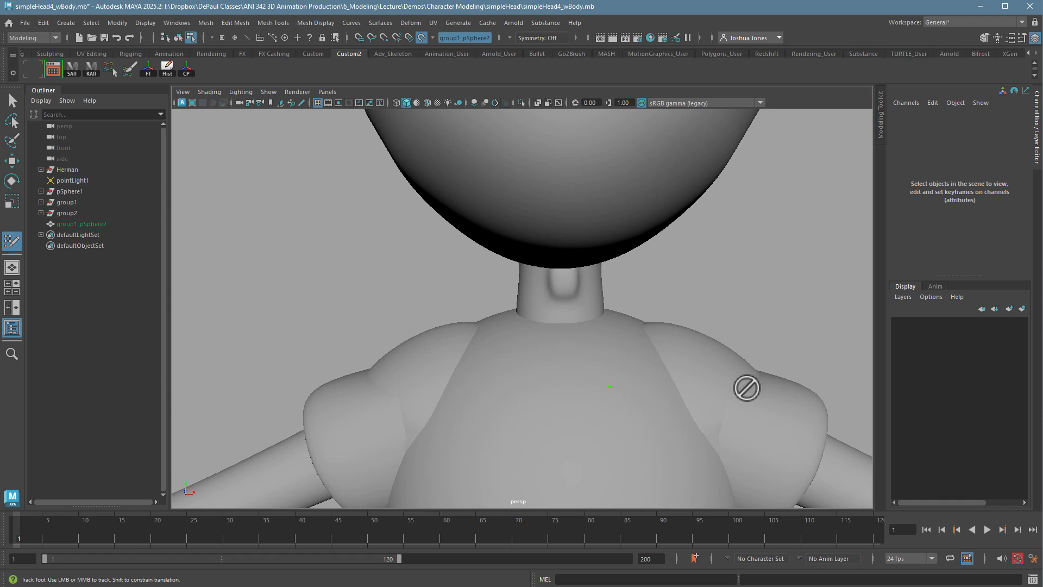
key("ctrl+z")
left_click(420, 38)
left_click(508, 37)
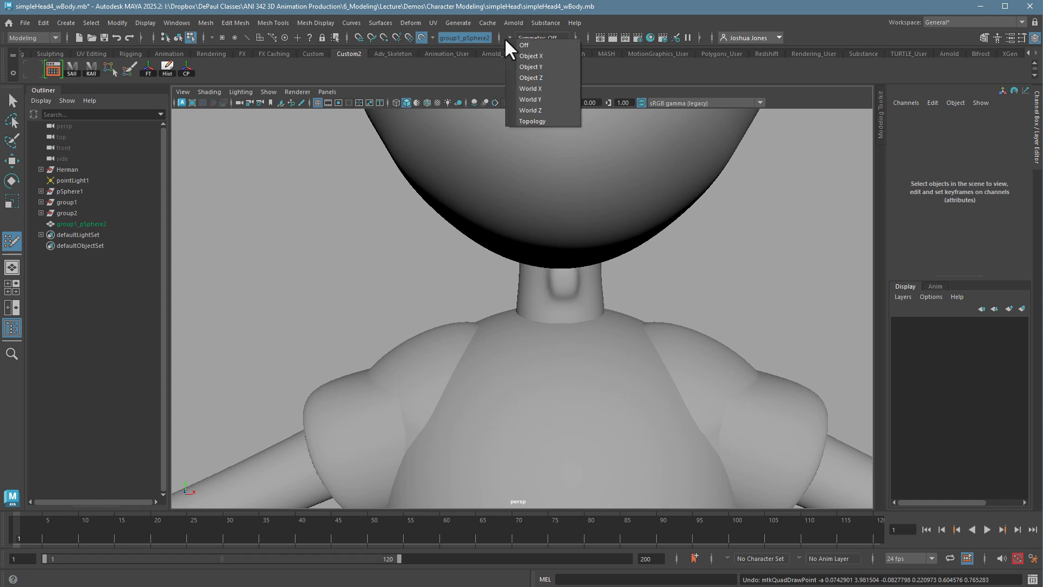
left_click(527, 56)
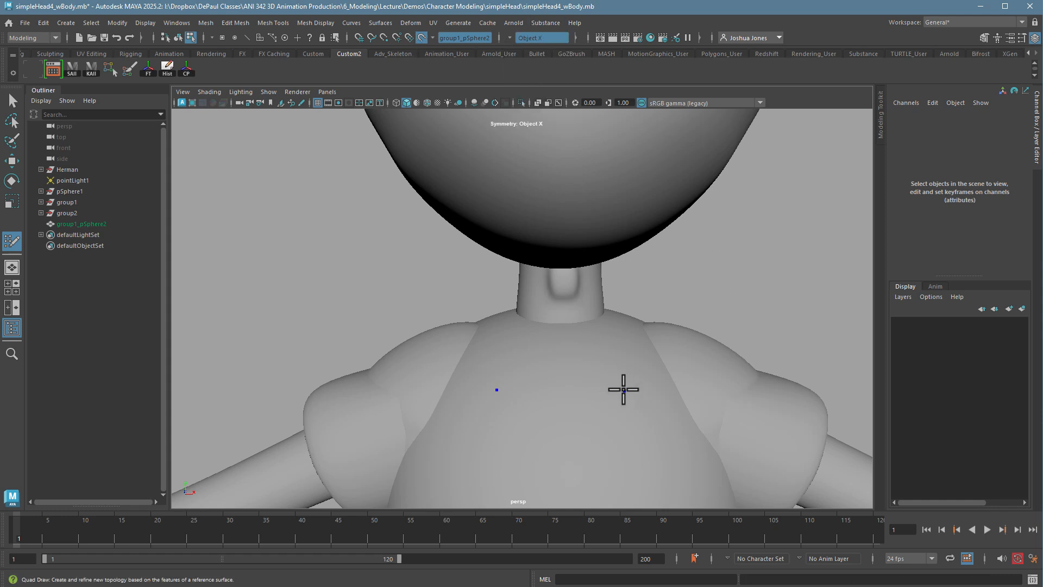
Place three Quad Draw points down the chest's center line and two more outward along the shoulder.
left_click_drag(587, 398, 619, 426, "alt")
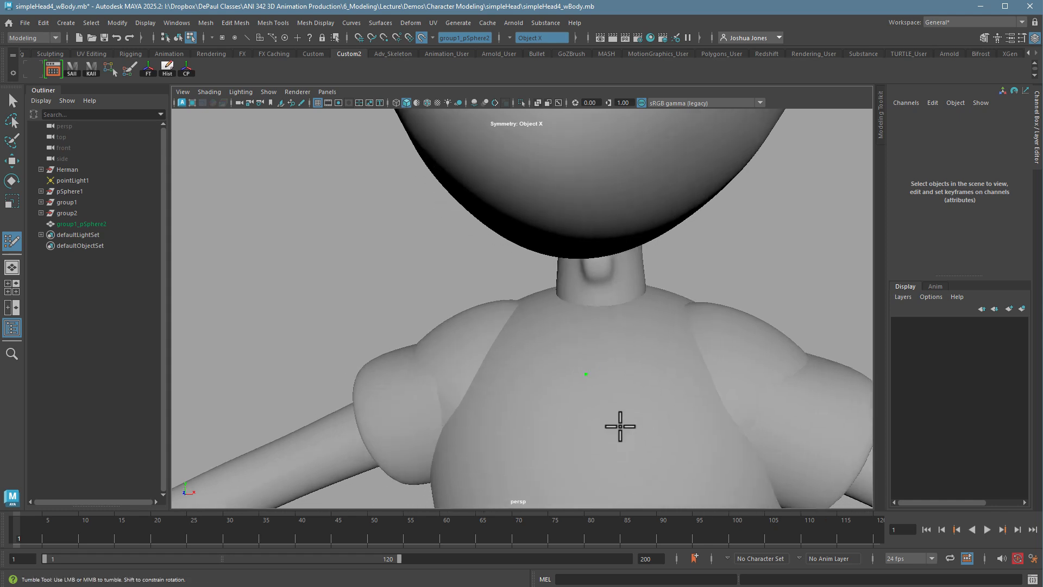
left_click(591, 339)
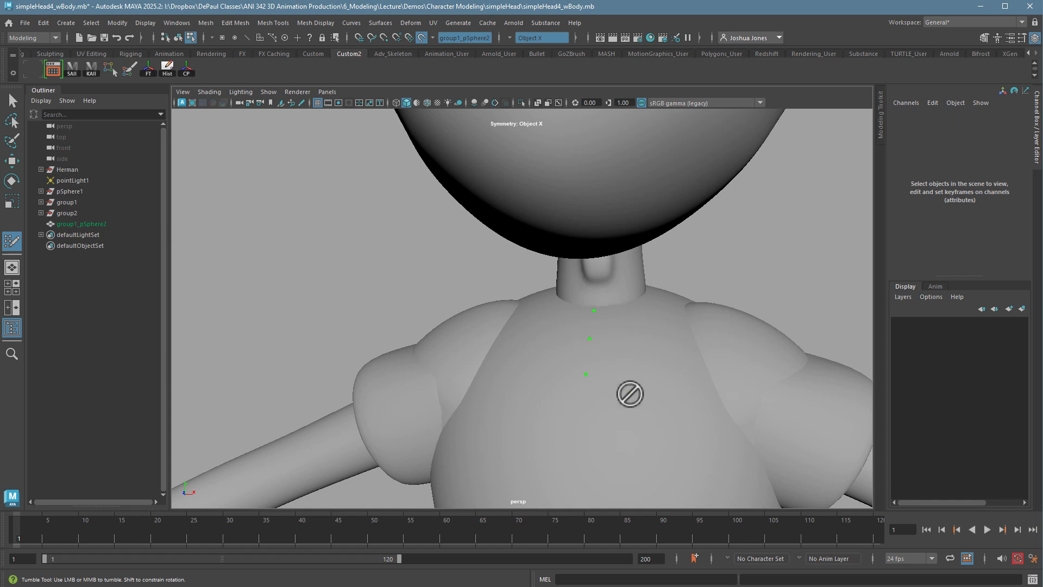
left_click_drag(624, 391, 484, 422, "alt")
middle_click_drag(484, 422, 523, 433, "alt")
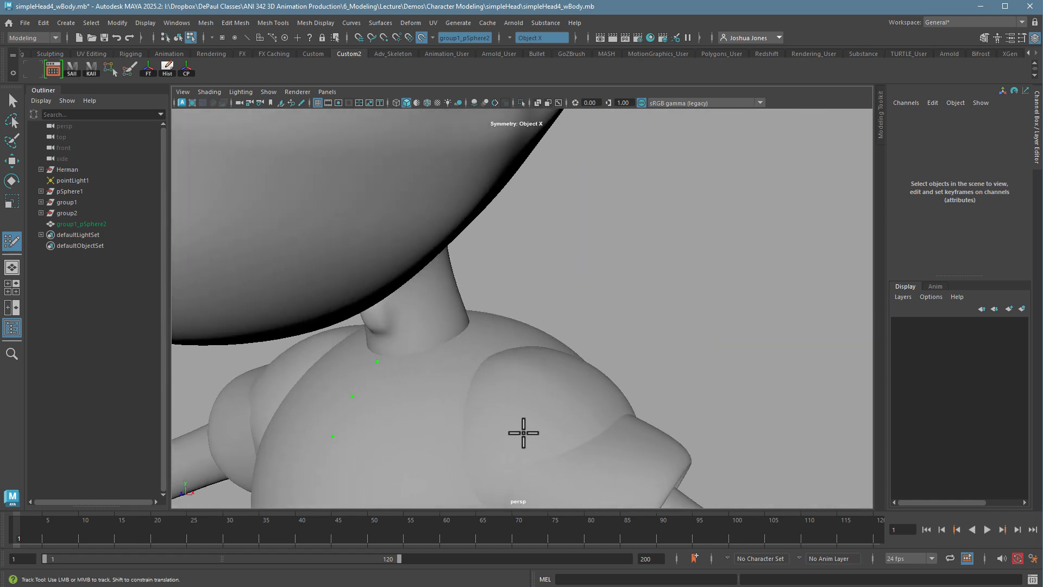
left_click(466, 379)
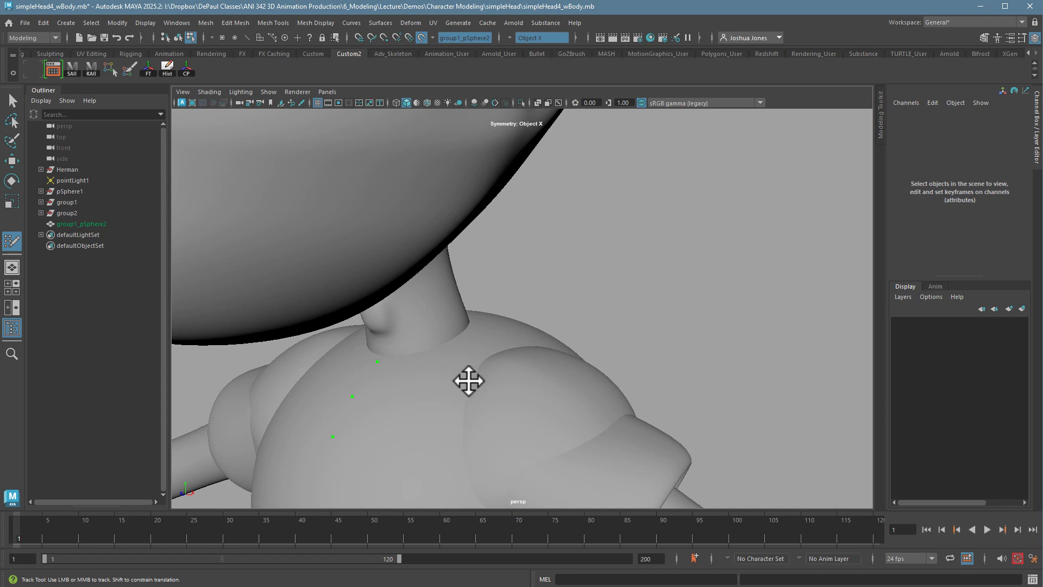
left_click(557, 420)
middle_click_drag(563, 431, 542, 269, "alt")
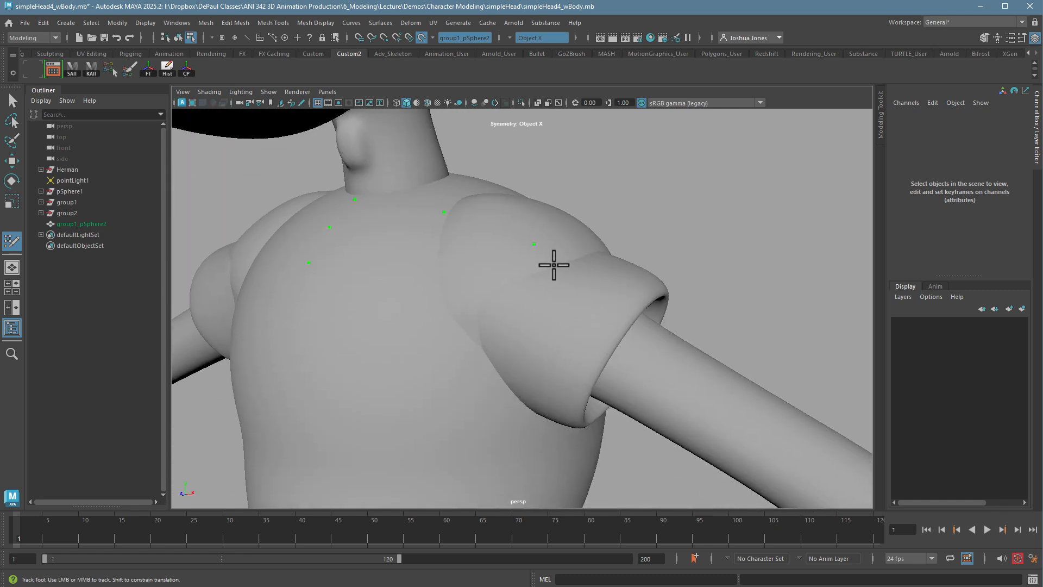
Redo the outer shoulder point and place two rows of points from the upper chest across the shoulder to the sleeve's edge.
key("ctrl+z")
left_click_drag(553, 297, 539, 274, "alt")
left_click(543, 219)
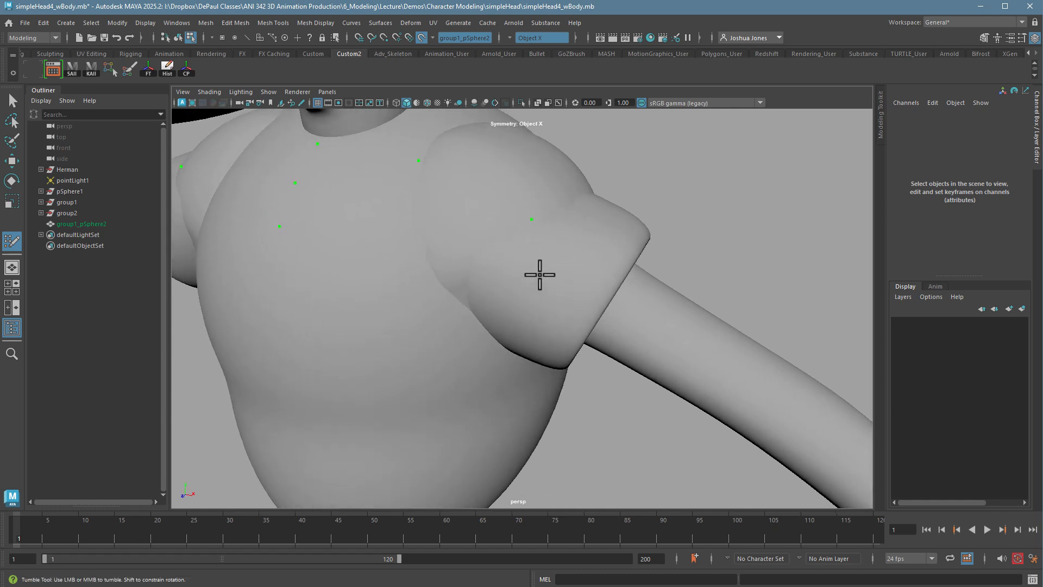
left_click(484, 179)
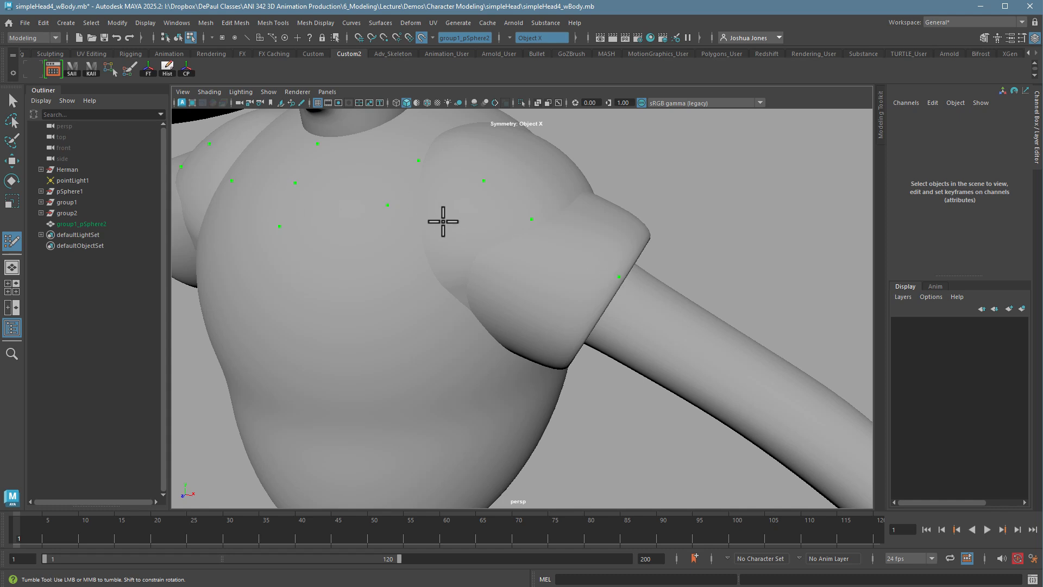
left_click_drag(387, 204, 414, 210)
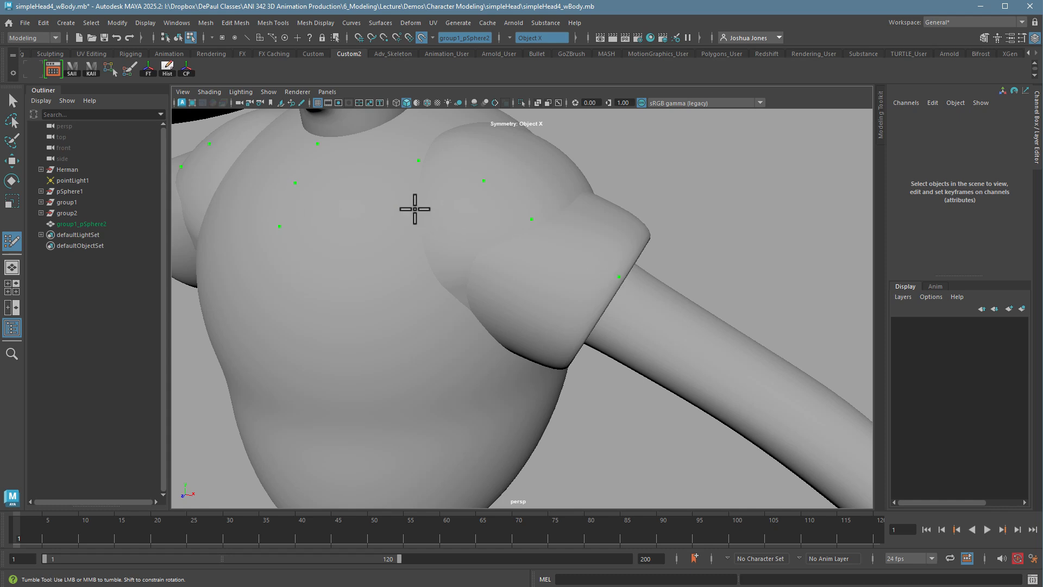
left_click(462, 222)
Fill the two rows of points with quads, forming a mirrored strip from the chest's center line to the sleeve's edge.
left_click(593, 280, "shift")
left_click(502, 229, "shift")
left_click(447, 200, "shift")
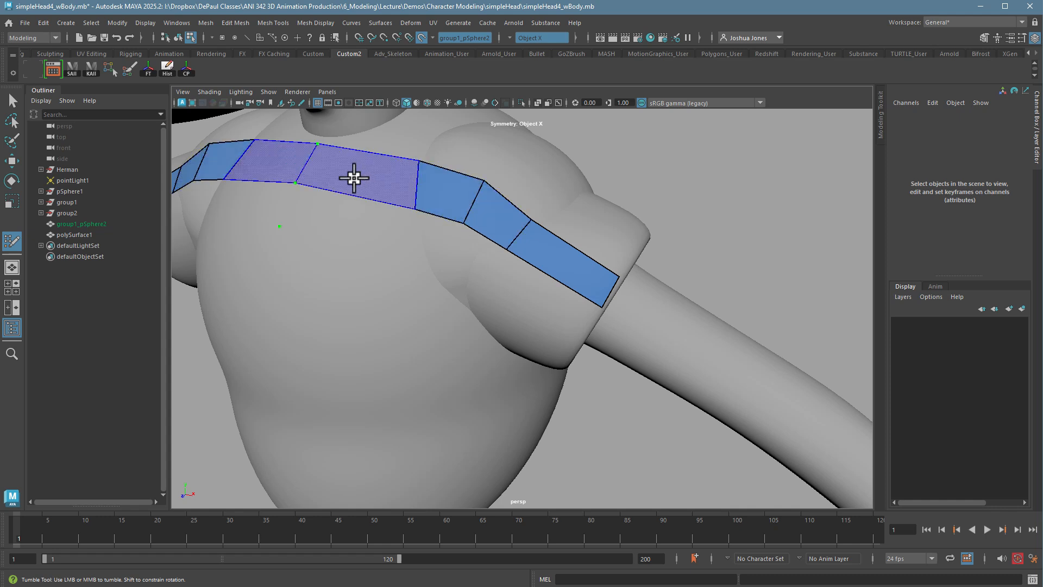
left_click(354, 177, "shift")
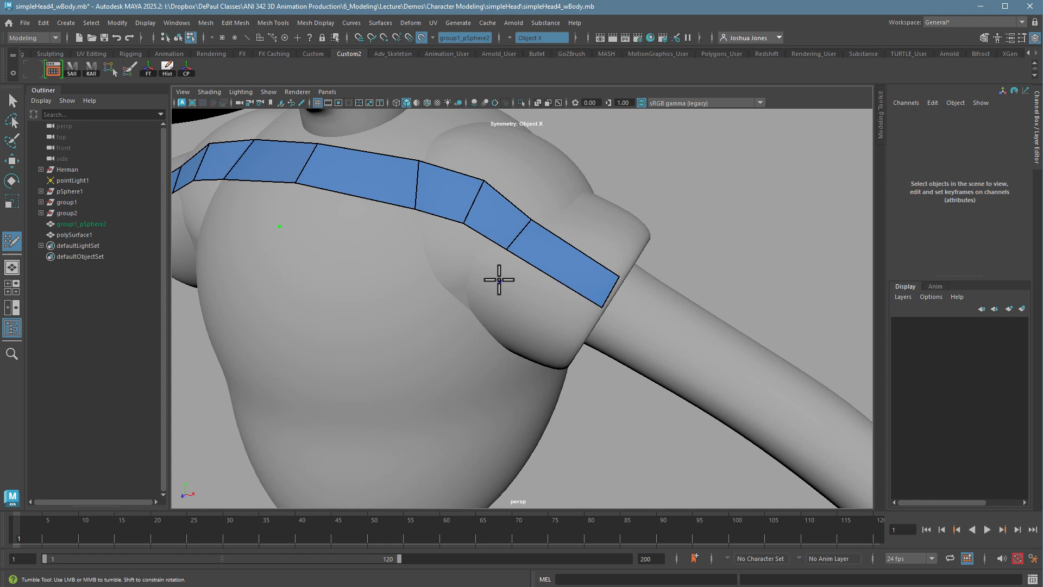
Try to add a second row of quads beneath the strip across the chest and shoulder.
left_click(584, 327)
left_click(364, 223, "shift")
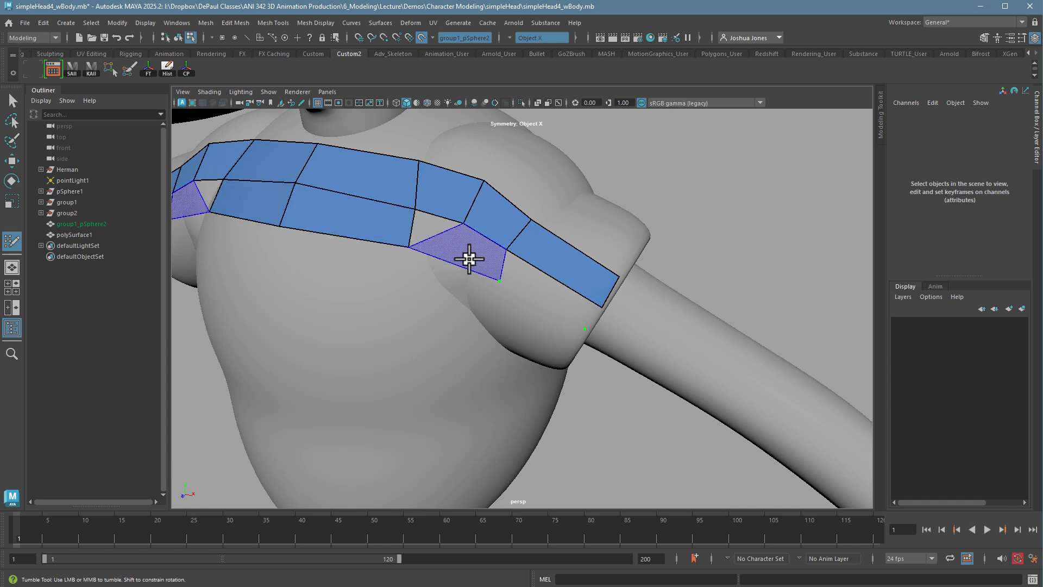
left_click_drag(454, 249, 606, 319, "alt")
middle_click_drag(607, 319, 542, 349, "alt")
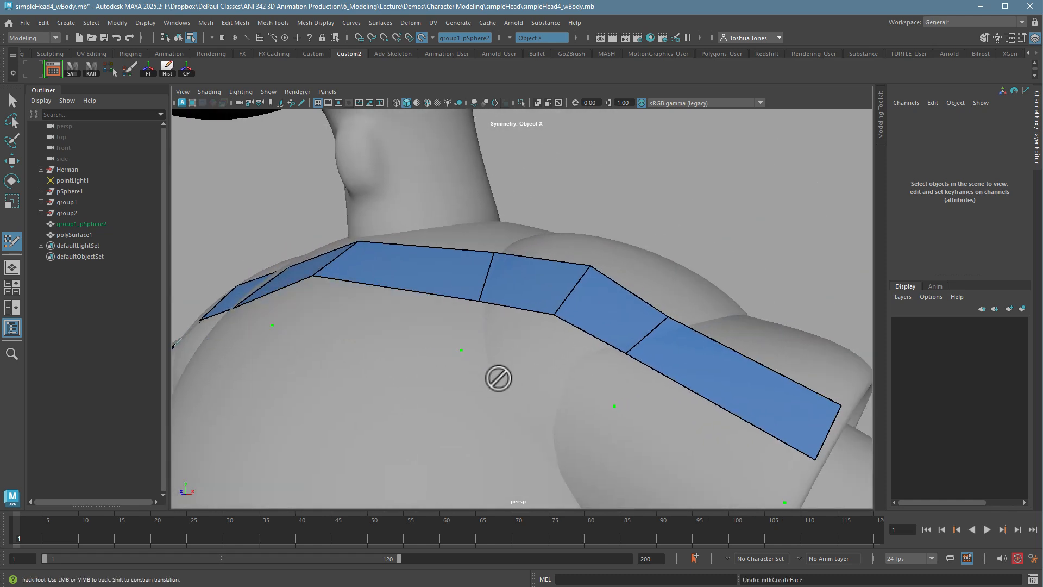
left_click_drag(612, 391, 575, 295, "alt")
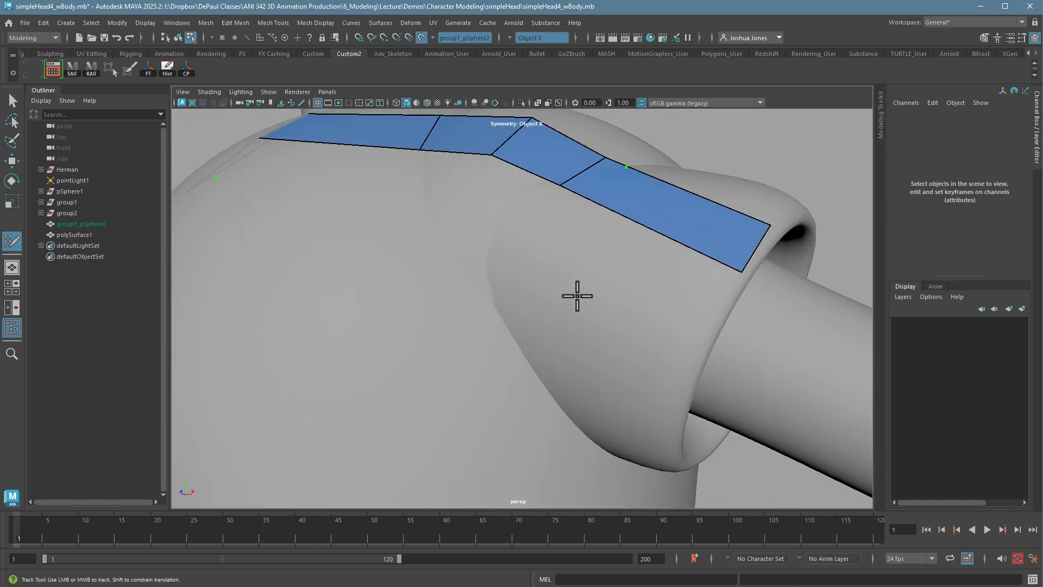
Rebuild the strip's inner section as one wide quad from the chest's center line to the shoulder.
mouse_move(450, 284)
left_mouse_down("alt")
mouse_move(319, 207)
mouse_move(312, 214)
mouse_move(479, 370)
left_mouse_up("alt")
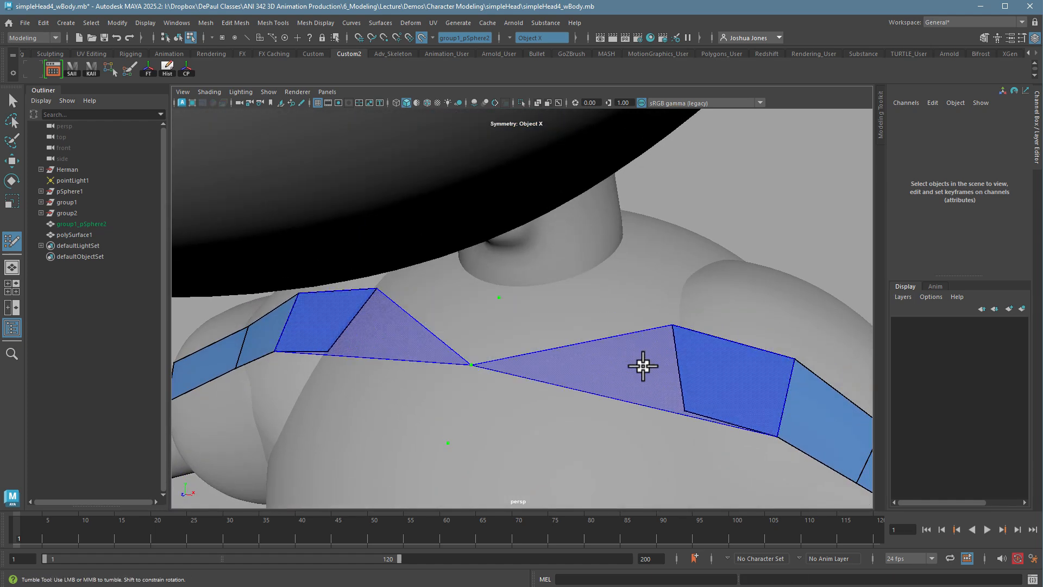
scroll(624, 398, "up", 3)
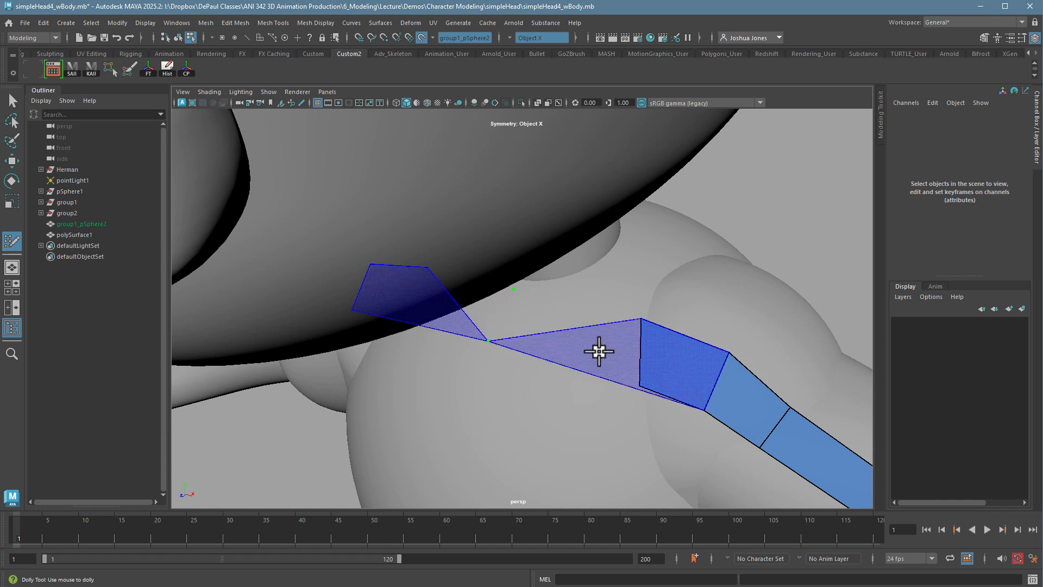
mouse_move(598, 350)
left_mouse_down("alt")
mouse_move(608, 360)
mouse_move(628, 338)
mouse_move(652, 367)
mouse_move(606, 410)
mouse_move(636, 376)
left_mouse_up("alt")
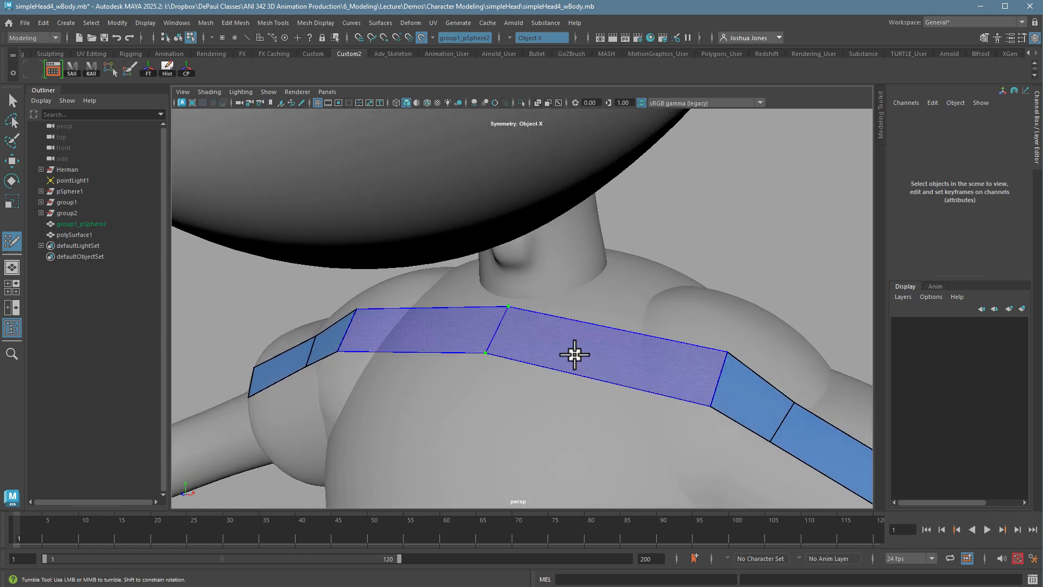
left_click(573, 355, "shift")
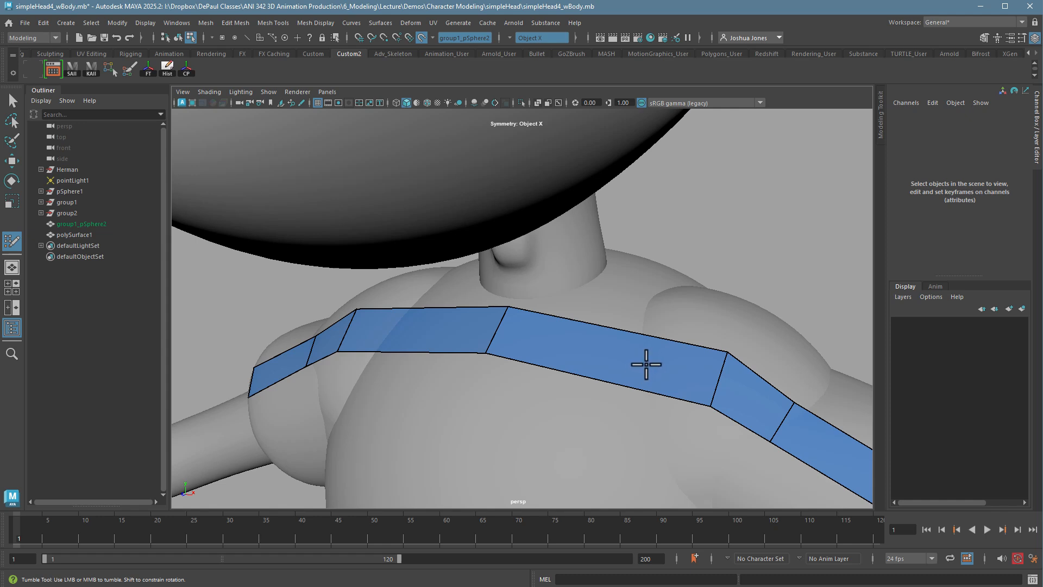
right_click(646, 362)
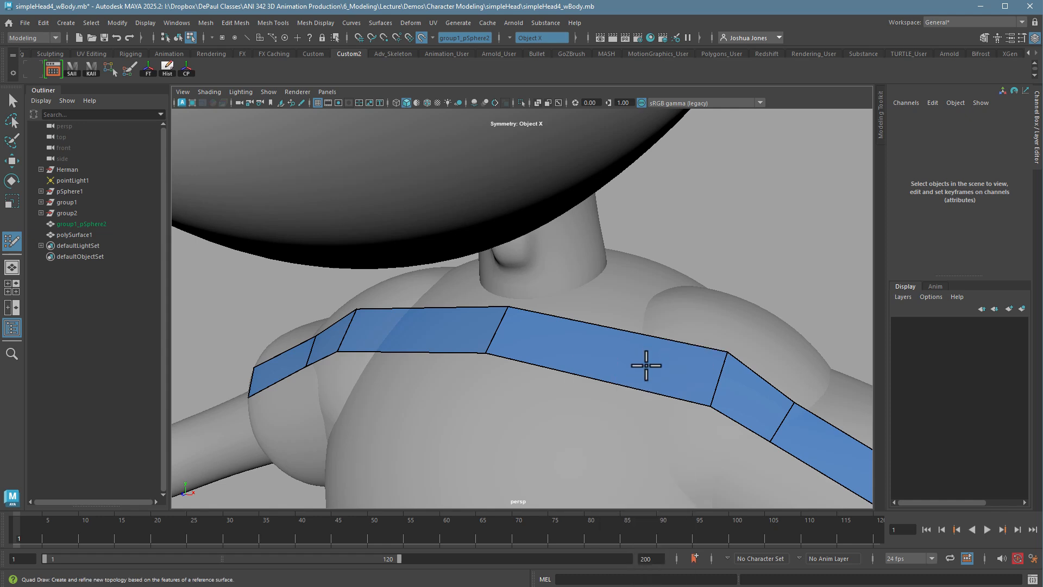
Insert an edge loop across the wide chest quad and reposition the new edge's vertices on the surface.
mouse_move(646, 365)
left_mouse_down("alt")
mouse_move(598, 401)
mouse_move(594, 381)
left_mouse_up("alt")
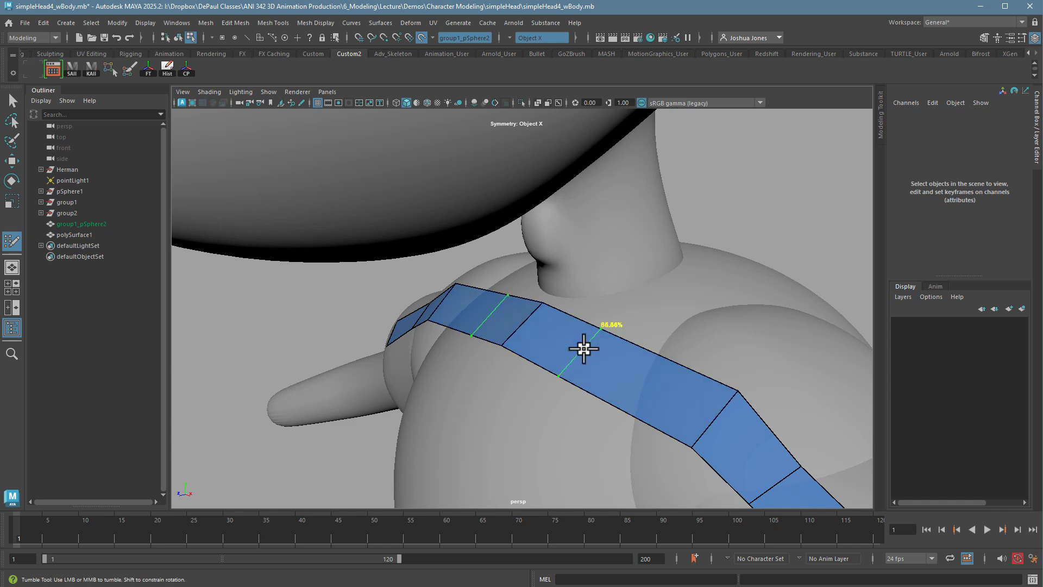
left_click(628, 367, "ctrl")
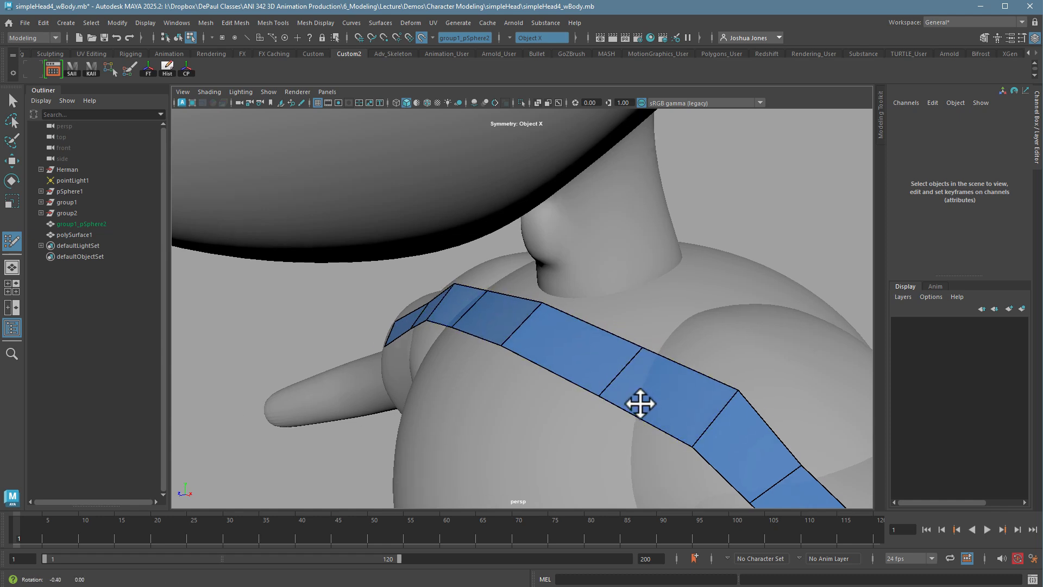
mouse_move(641, 403)
left_mouse_down("alt")
mouse_move(667, 361)
mouse_move(641, 343)
left_mouse_up("alt")
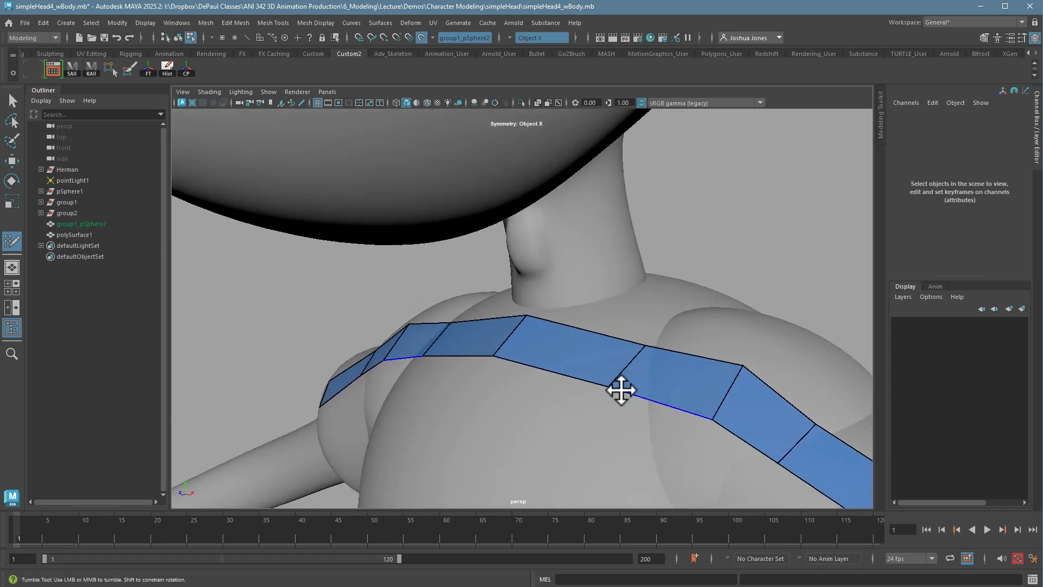
mouse_move(621, 386)
left_mouse_down()
mouse_move(646, 419)
mouse_move(705, 447)
mouse_move(717, 440)
mouse_move(589, 438)
mouse_move(517, 411)
left_mouse_up()
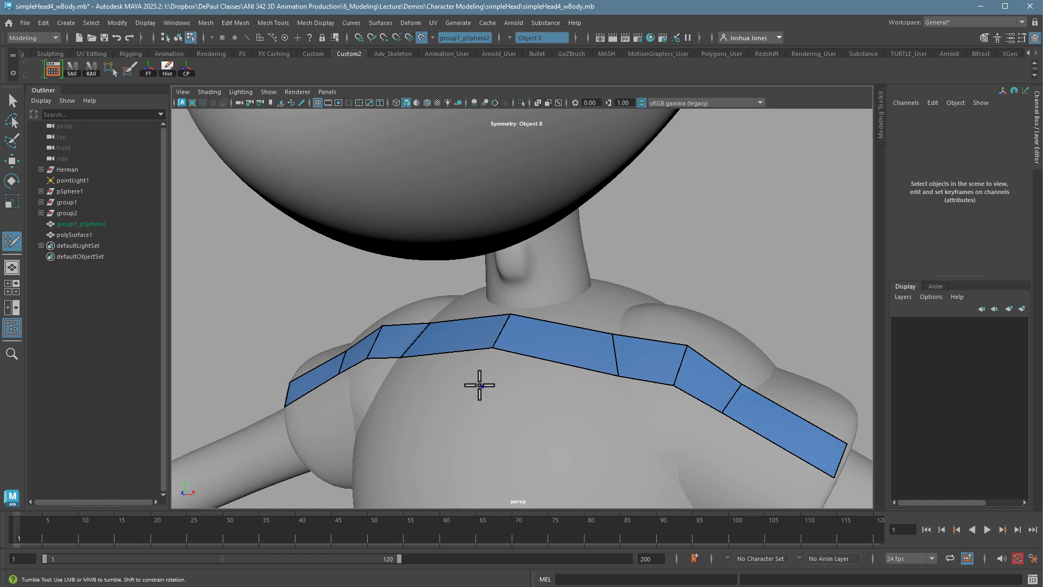
Add a second row of quads below the strip, running from the chest's center line over the shoulder to the sleeve's edge.
left_click_drag(621, 409, 565, 383)
left_click_drag(643, 447, 656, 414, "alt")
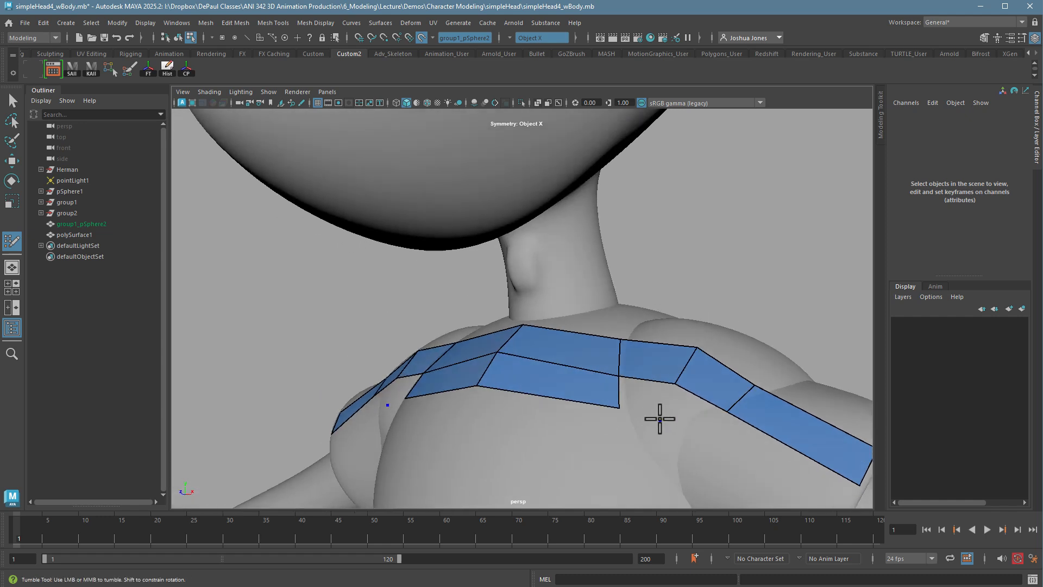
left_click(646, 400, "shift")
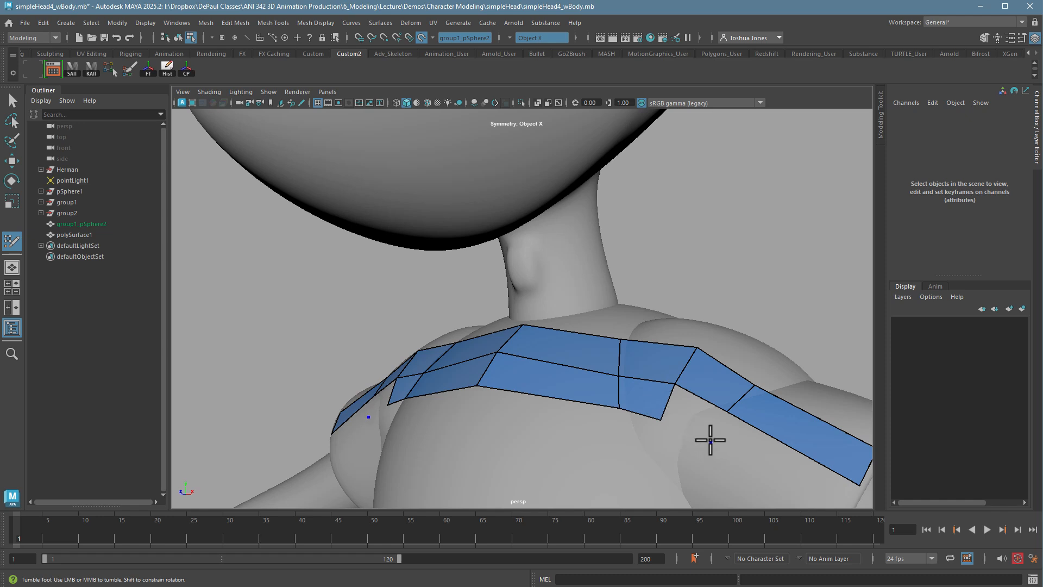
left_click_drag(747, 456, 728, 400, "alt")
middle_click_drag(728, 401, 743, 395, "alt")
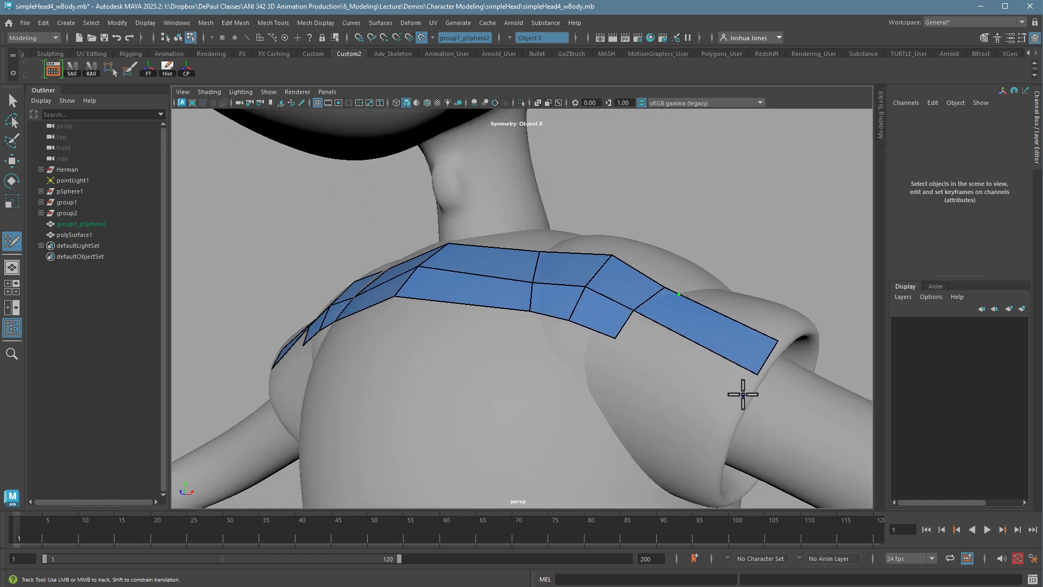
right_click_drag(715, 372, 530, 431, "alt")
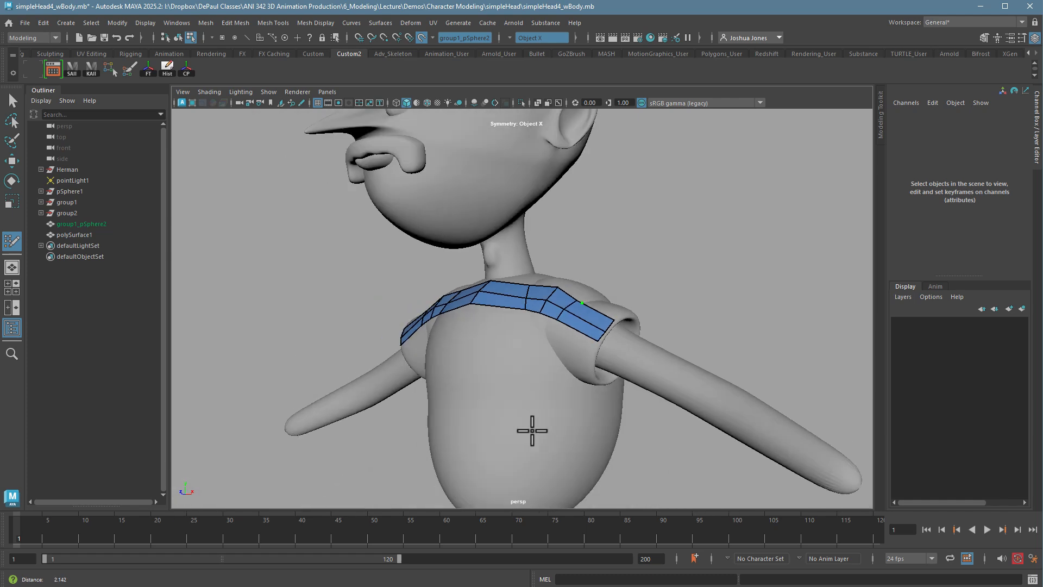
Insert edge loops across the two-row strip, one on the shoulder and one beside the chest's center line.
left_click_drag(531, 431, 565, 401, "alt")
left_click(600, 327, "ctrl")
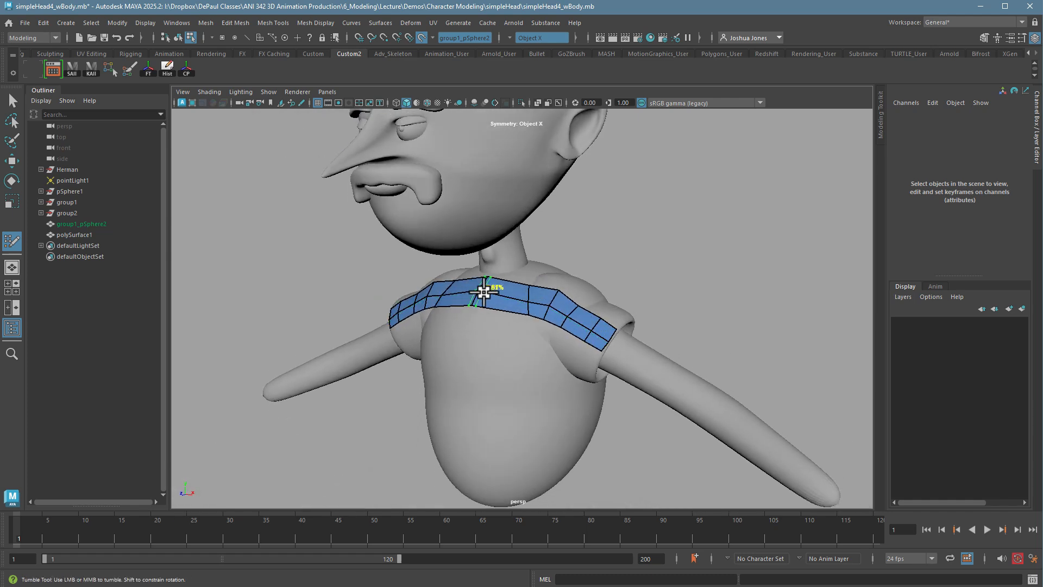
left_click(498, 296, "ctrl")
mouse_move(498, 296)
left_mouse_down("alt")
mouse_move(531, 395)
mouse_move(600, 373)
mouse_move(543, 380)
mouse_move(482, 327)
left_mouse_up("alt")
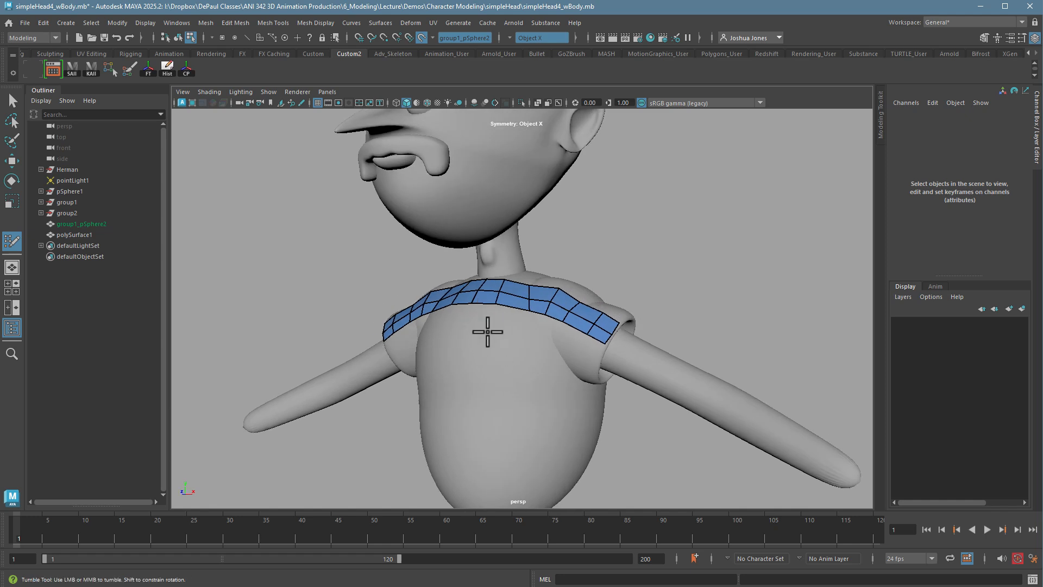
left_click_drag(486, 300, 472, 341)
mouse_move(569, 433)
left_mouse_down("alt")
mouse_move(474, 454)
mouse_move(552, 477)
mouse_move(562, 346)
left_mouse_up("alt")
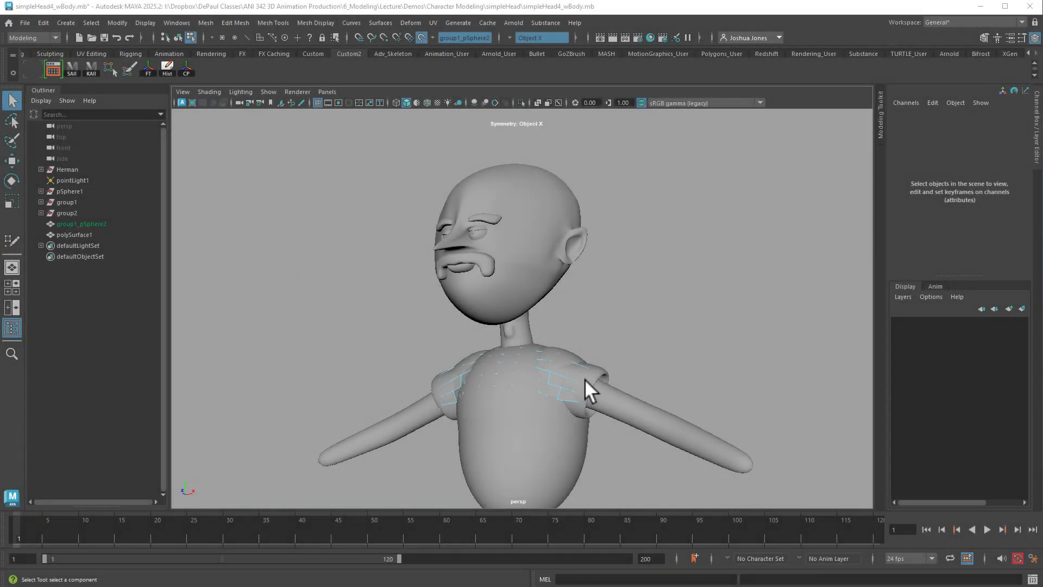
With Quad Draw, place pairs of guide dots on the side of the head, in front of the ear and over its top.
left_click_drag(547, 365, 636, 378, "alt")
right_click_drag(552, 304, 650, 315, "alt")
middle_click_drag(650, 314, 561, 402, "alt")
left_click_drag(561, 402, 539, 401, "alt")
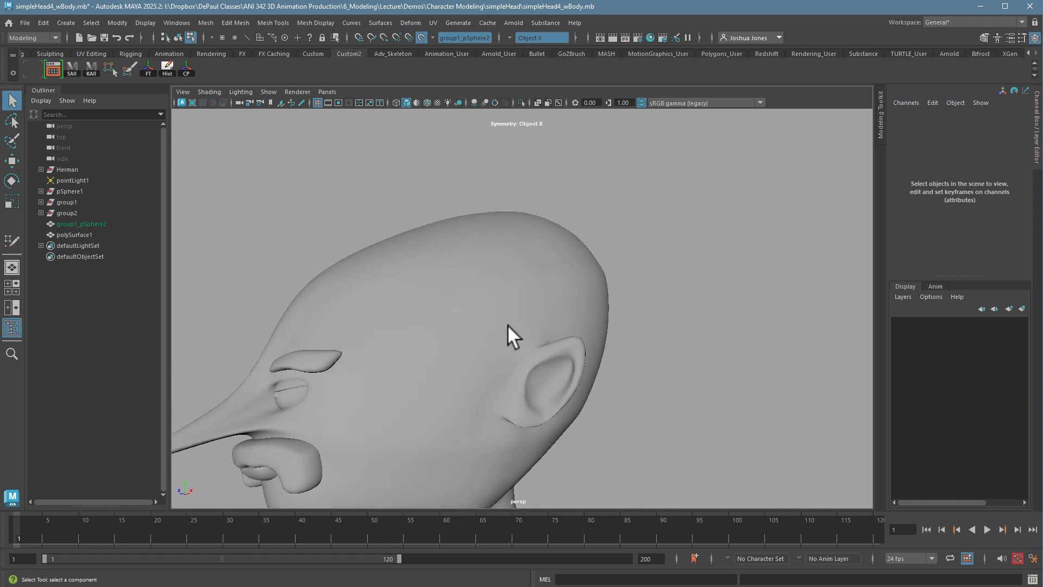
left_click_drag(516, 375, 527, 374, "alt")
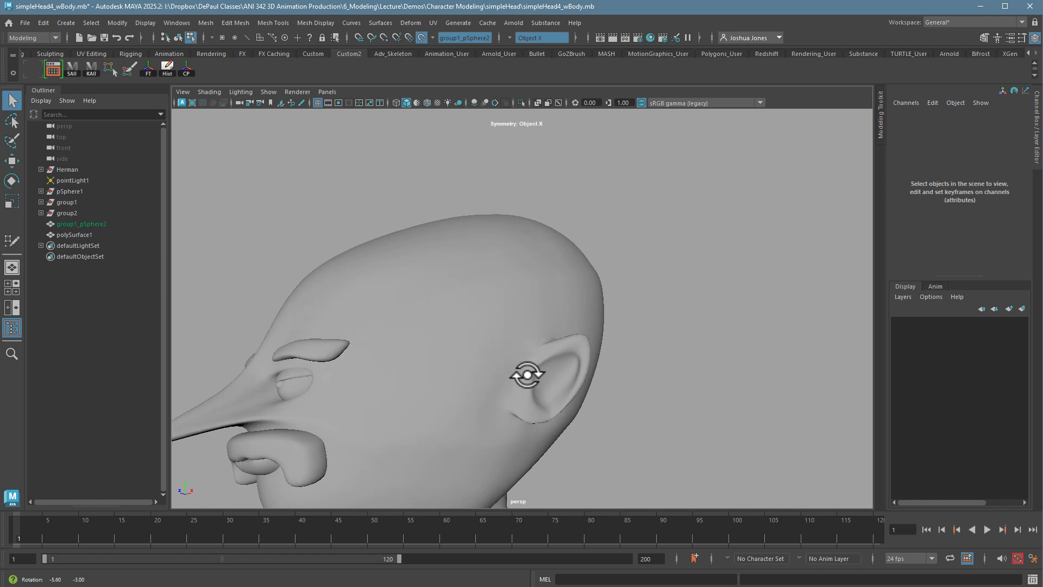
right_click_drag(515, 375, 546, 380, "alt")
middle_click_drag(546, 379, 544, 361, "alt")
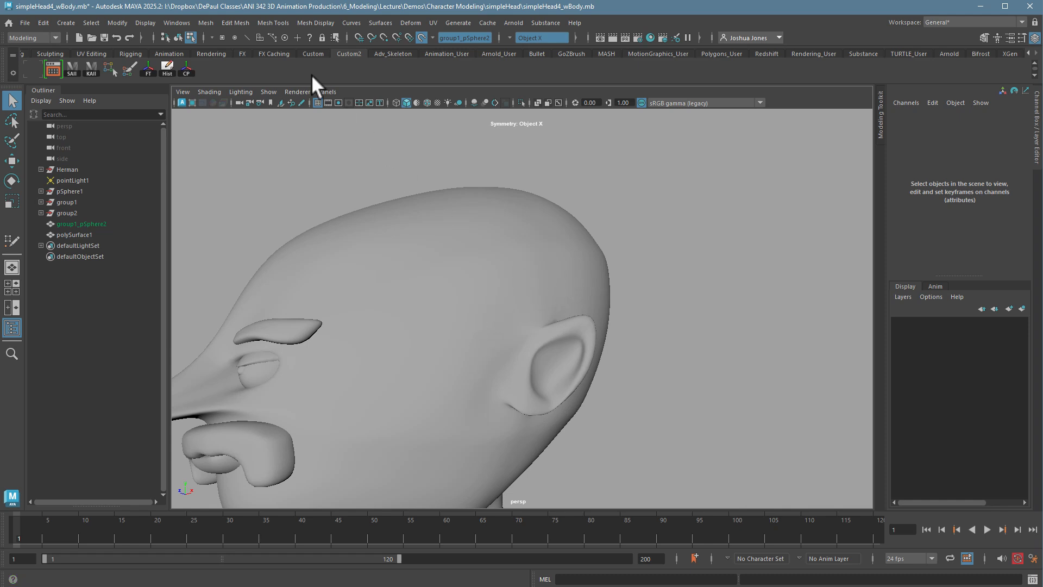
key("y")
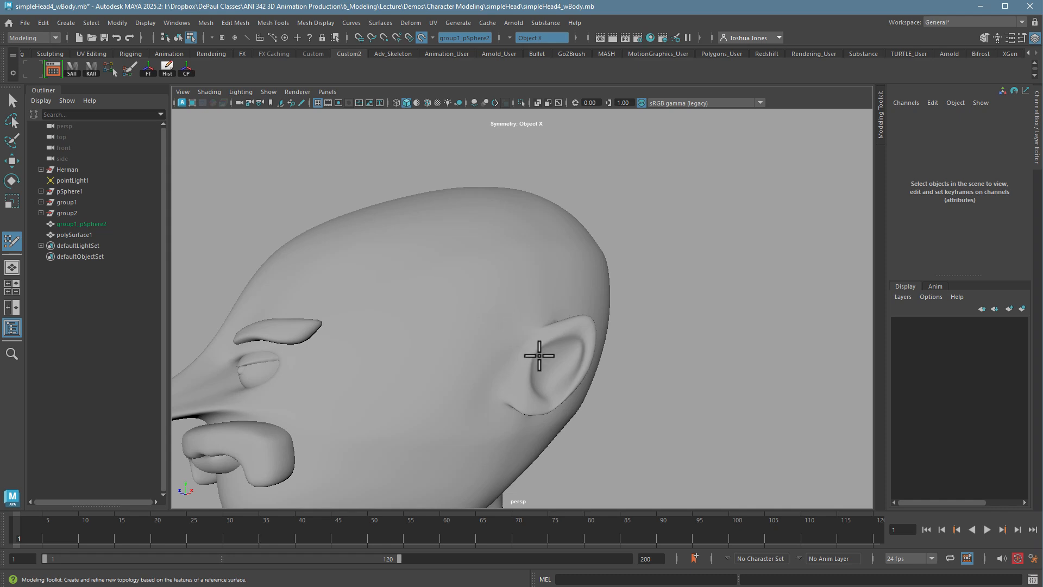
left_click_drag(538, 354, 513, 357, "alt")
middle_click_drag(513, 357, 514, 286, "alt")
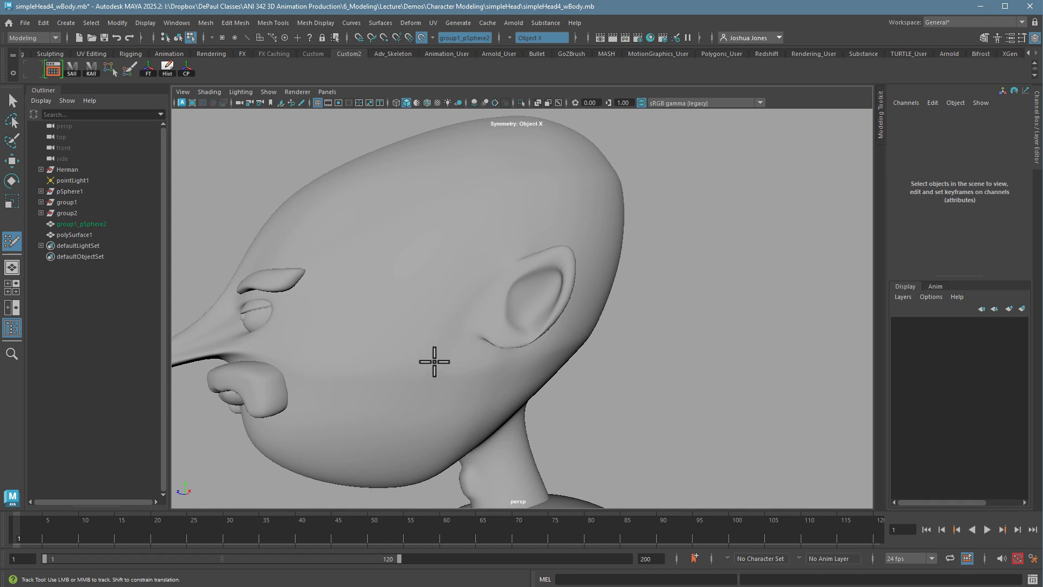
left_click(434, 361)
left_click(475, 367)
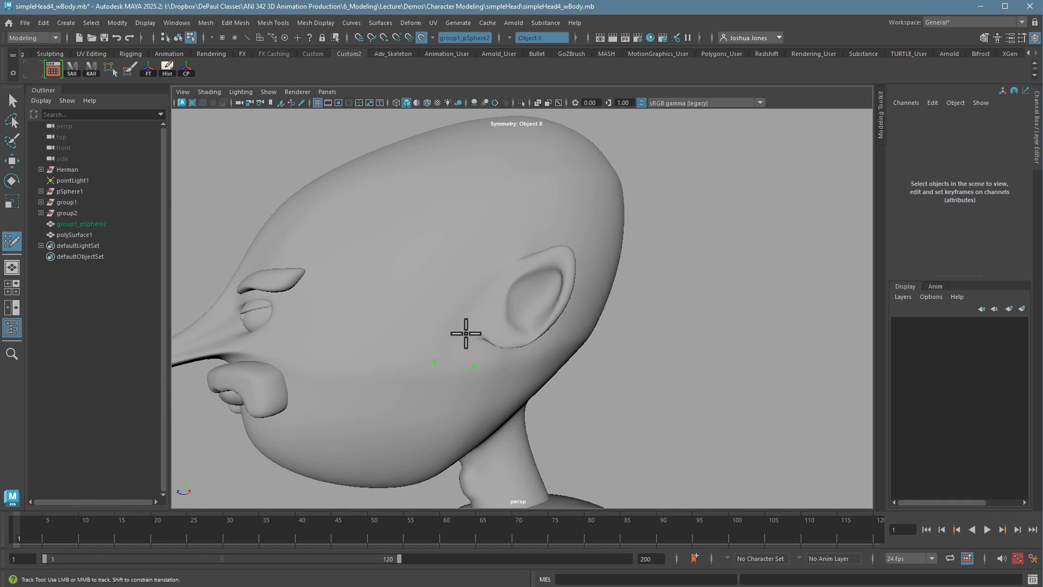
left_click(438, 325)
left_click_drag(526, 253, 532, 267, "alt")
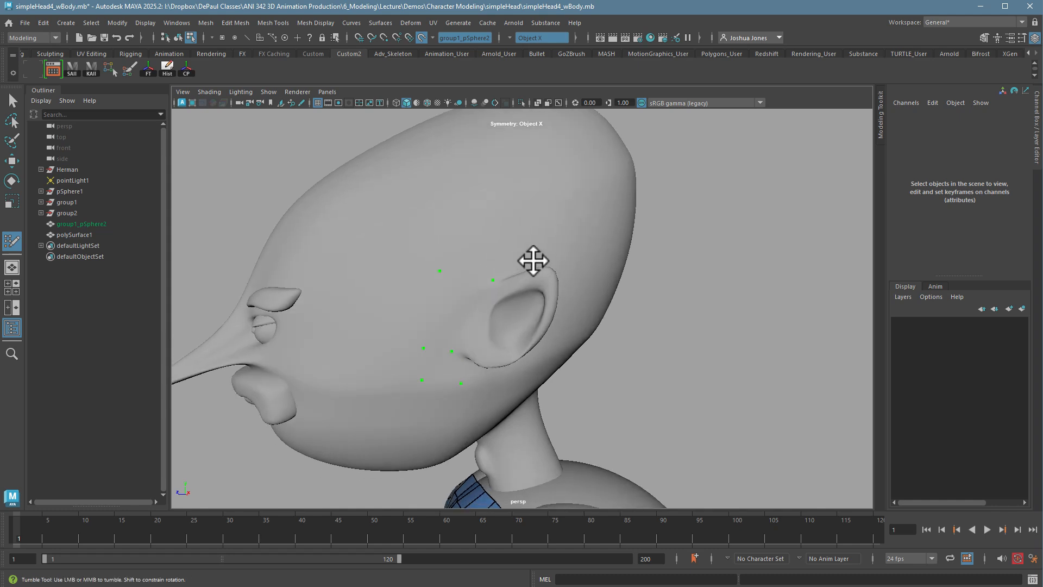
left_click(533, 264)
Fill the dots around the ear with three quads and insert an edge across the long quad in front of it.
left_click(442, 360, "shift")
left_click(438, 340, "shift")
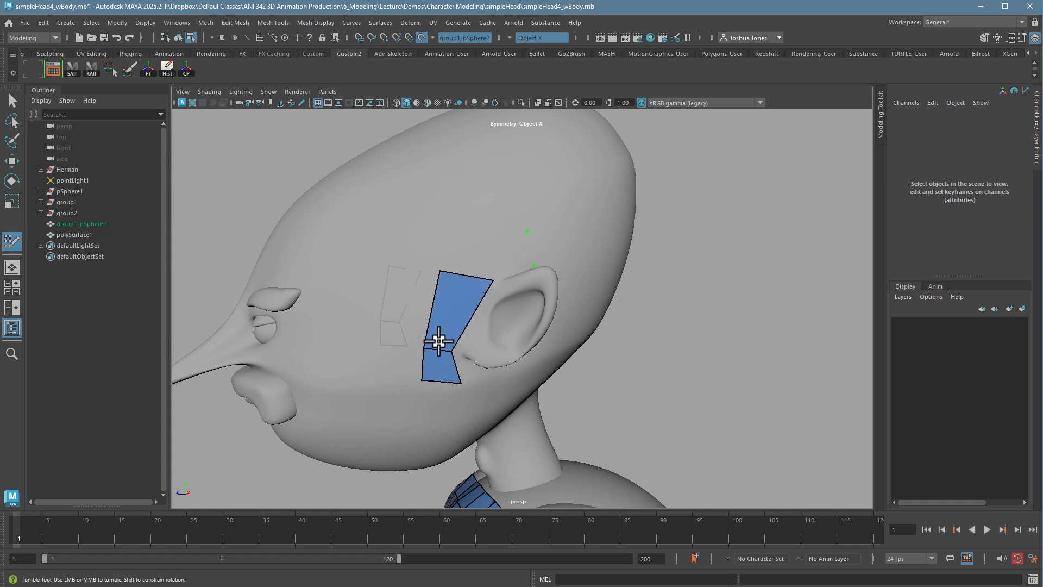
left_click(505, 261, "shift")
left_click_drag(507, 298, 565, 353, "alt")
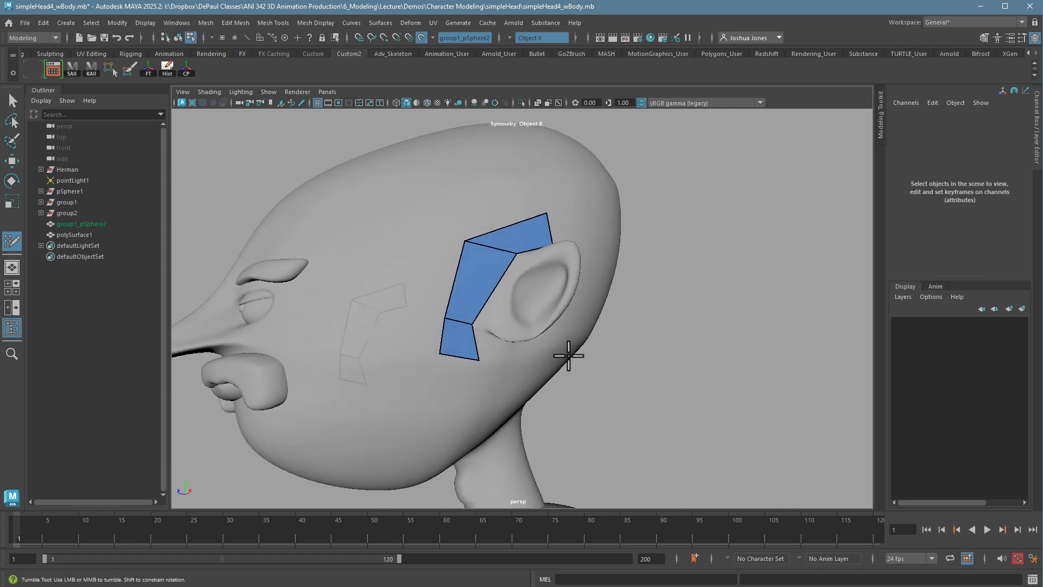
left_click(481, 288, "ctrl")
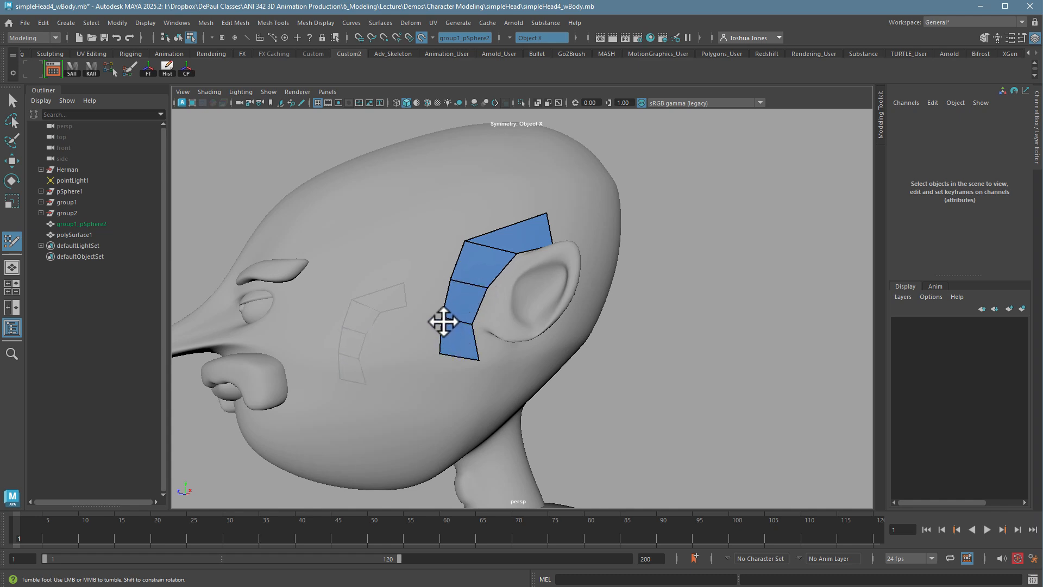
Try to extend the strip with two quads behind the top of the ear, and delete both.
left_click_drag(527, 338, 498, 290, "alt")
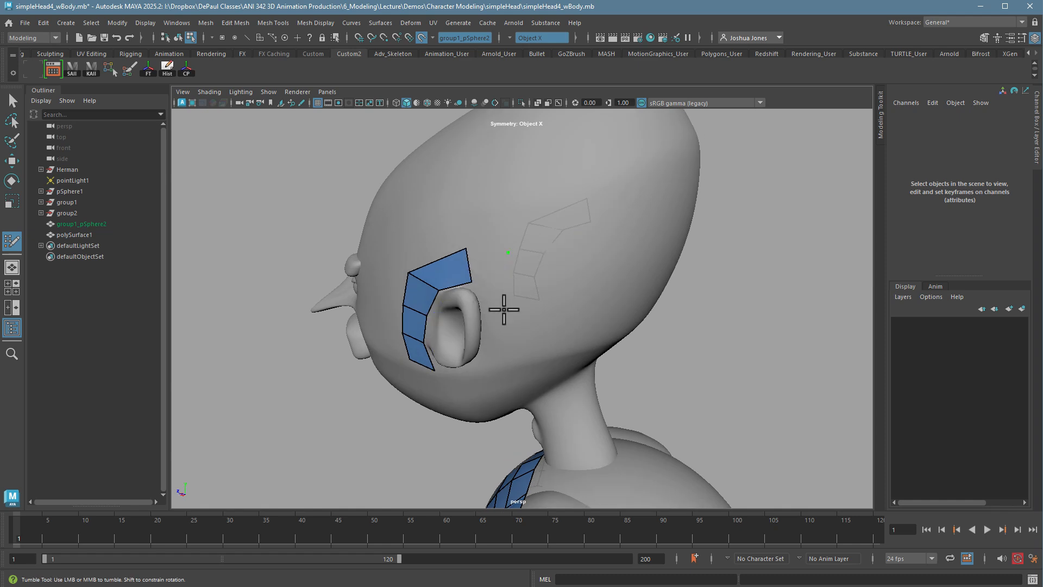
mouse_move(503, 310)
right_mouse_down("alt")
mouse_move(703, 310)
mouse_move(733, 326)
right_mouse_up("alt")
middle_click_drag(612, 304, 601, 375, "alt")
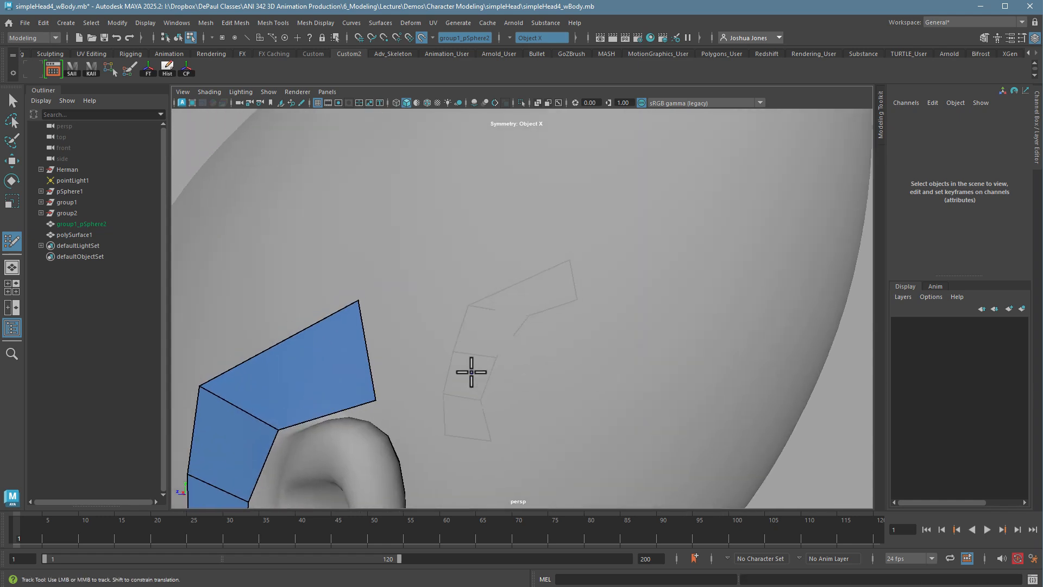
left_click(436, 326, "shift")
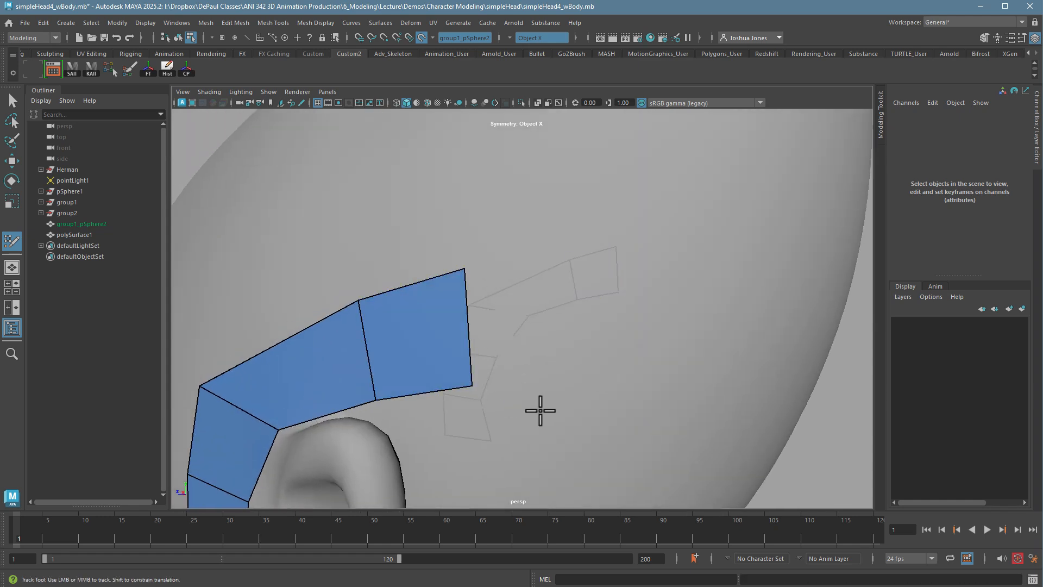
middle_click_drag(540, 410, 519, 321, "alt")
right_click_drag(519, 321, 419, 303, "alt")
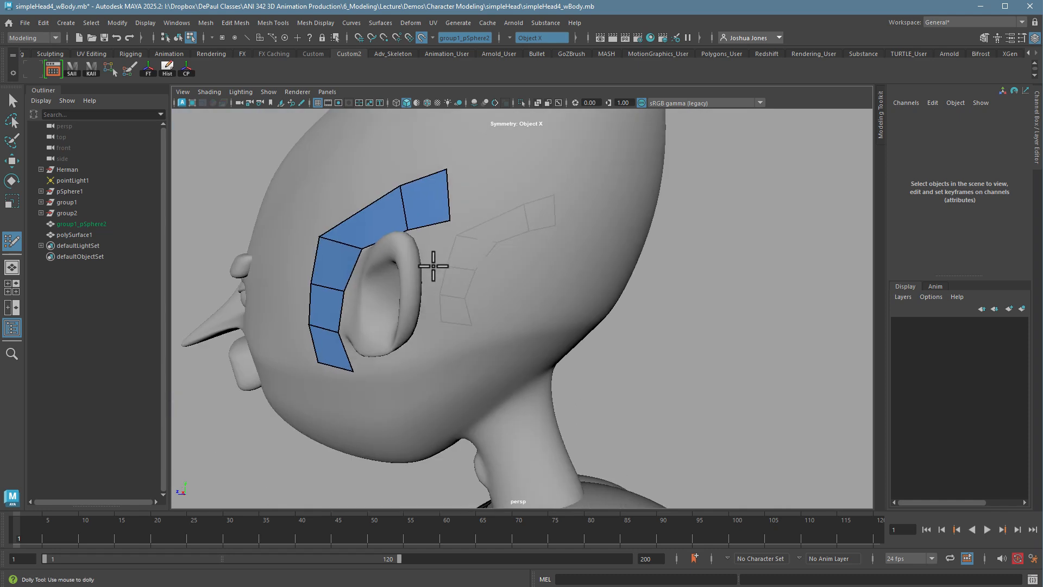
left_click(448, 247, "shift")
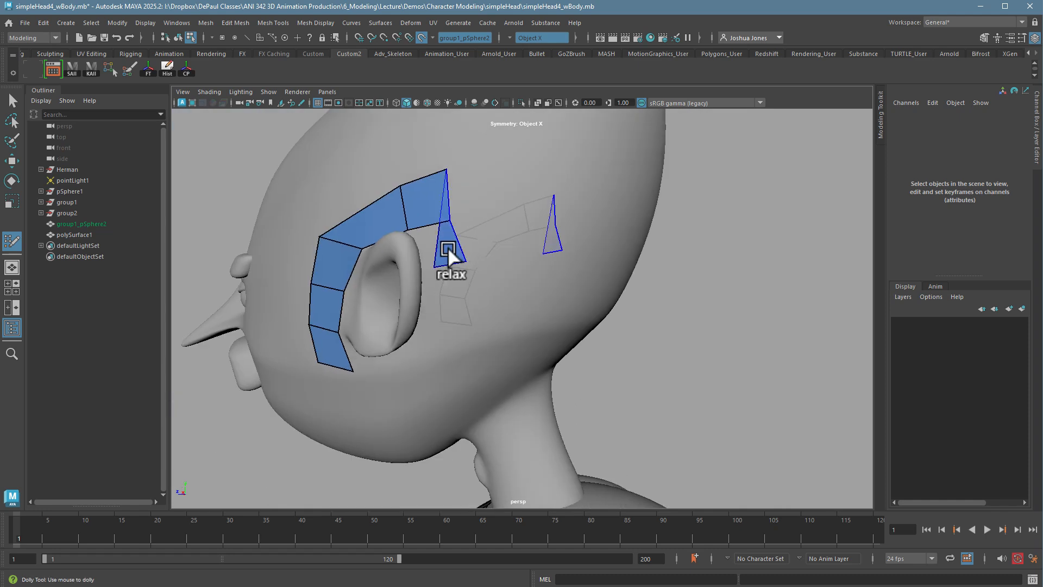
left_click_drag(489, 303, 454, 291, "alt")
right_click_drag(478, 297, 586, 318, "alt")
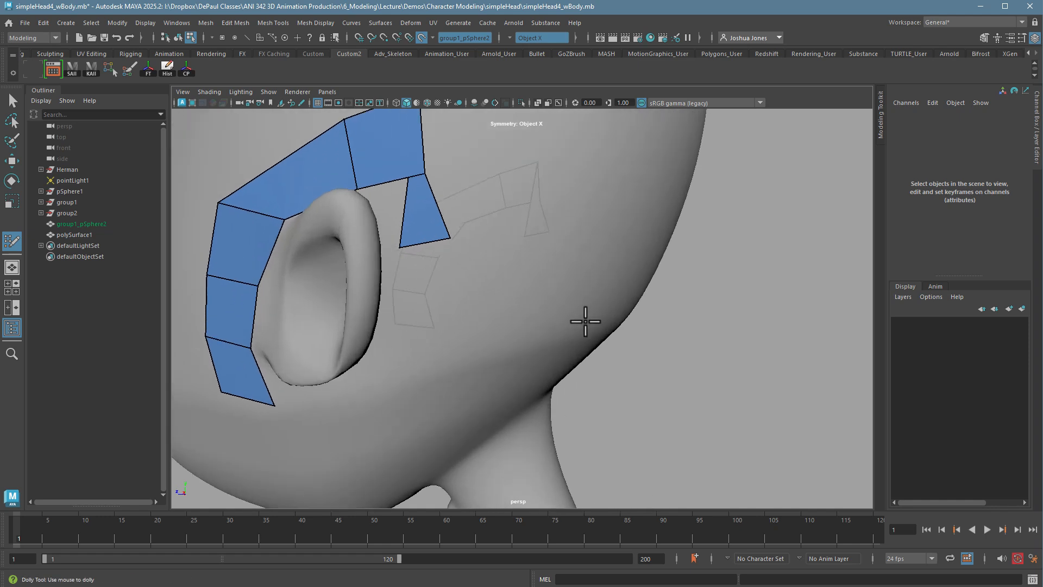
middle_click_drag(587, 319, 607, 380, "alt")
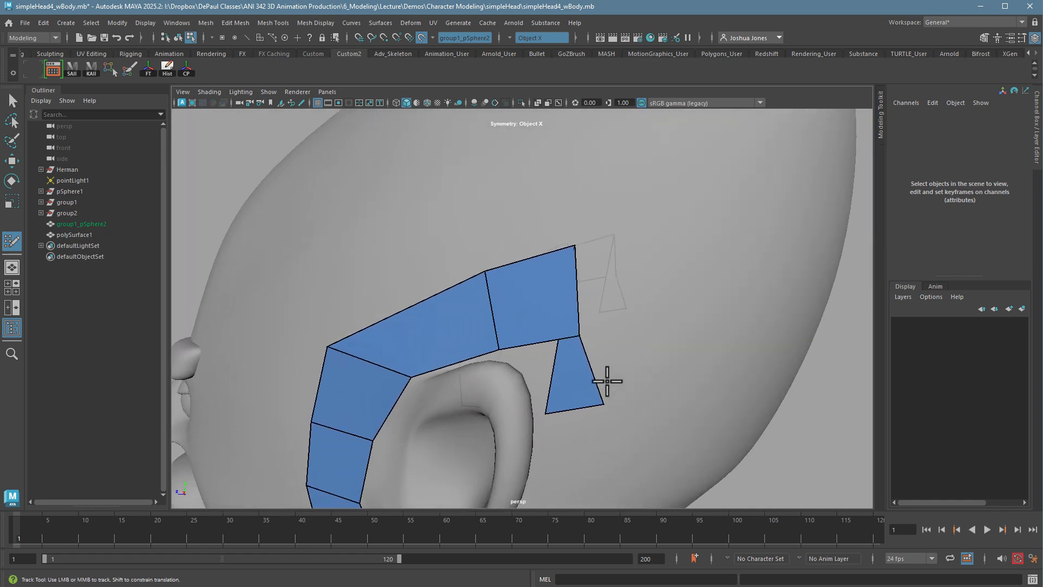
left_click(550, 320, "ctrl+shift")
left_click(562, 360, "ctrl+shift")
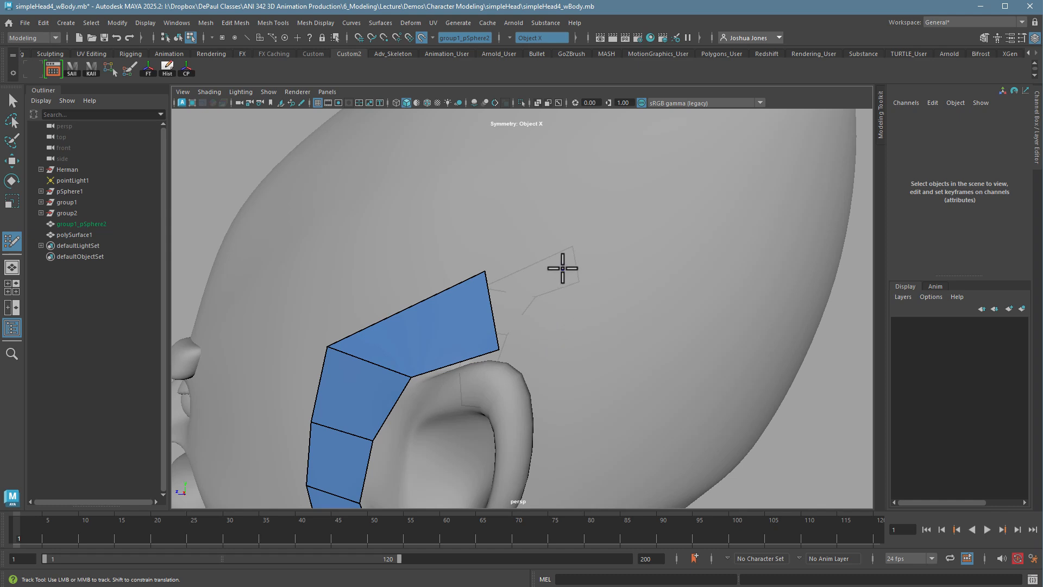
Place two new dots behind the top of the ear, fill a quad from the strip's end and adjust its lower corner.
left_click_drag(575, 333, 550, 310, "alt")
key("shift")
left_click(469, 233, "shift")
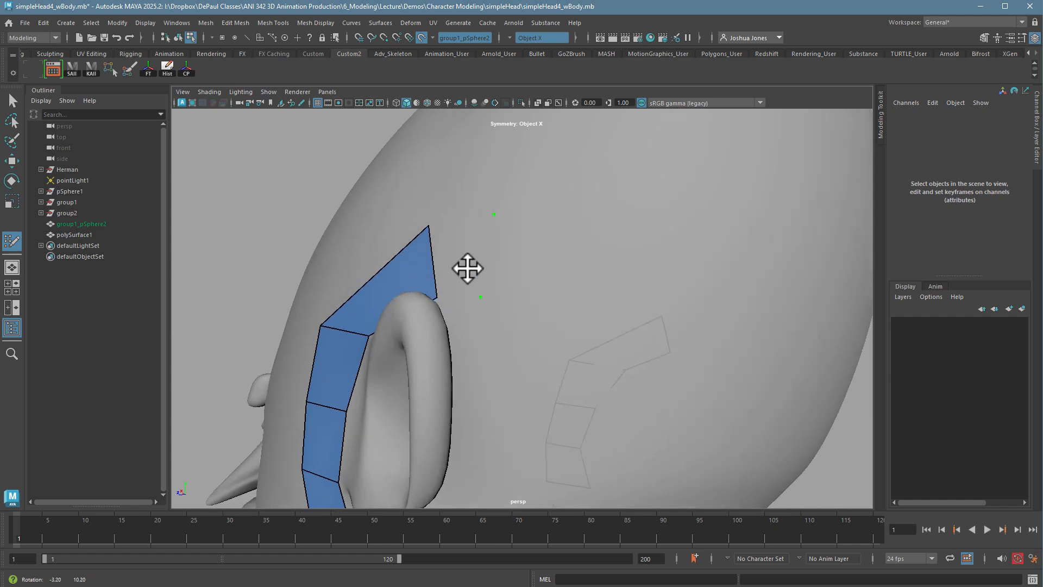
left_click_drag(465, 298, 472, 322, "alt")
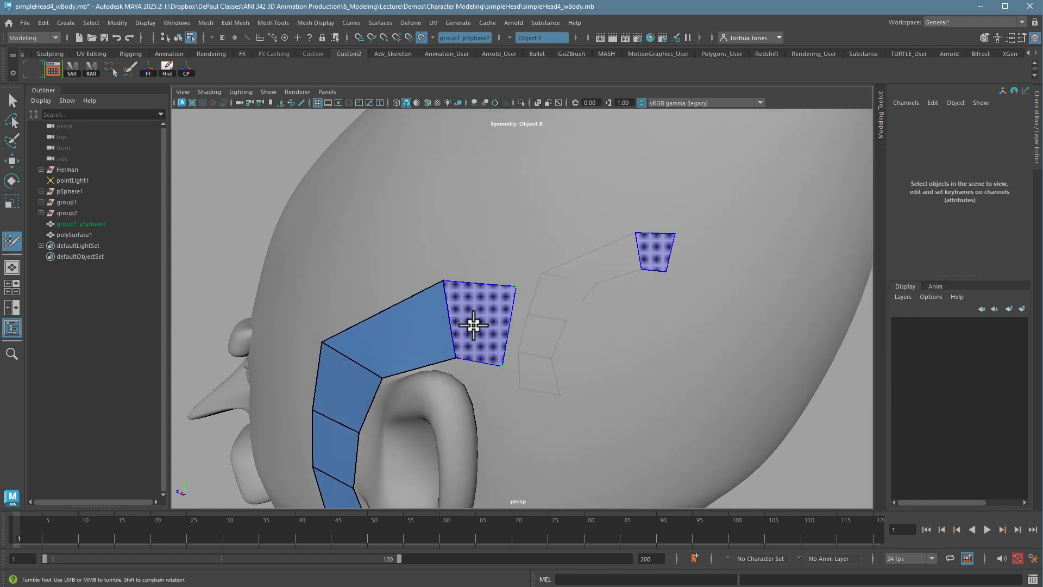
left_click(481, 333, "shift")
mouse_move(502, 368)
left_mouse_down()
mouse_move(513, 288)
mouse_move(521, 294)
mouse_move(520, 375)
left_mouse_up()
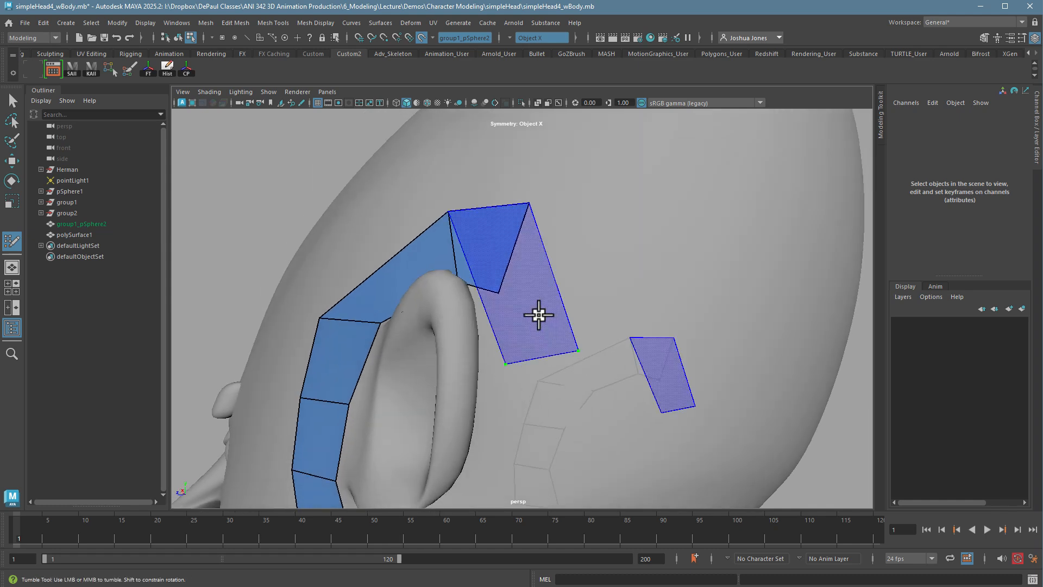
Continue the strip down behind the ear with three more quads, undoing the misplaced fill.
left_click(574, 341, "shift")
mouse_move(573, 341)
left_mouse_down("alt")
mouse_move(587, 365)
mouse_move(577, 400)
mouse_move(549, 431)
left_mouse_up("alt")
key("ctrl+z")
left_click(470, 426, "shift")
mouse_move(469, 426)
left_mouse_down("alt")
mouse_move(566, 447)
mouse_move(522, 377)
left_mouse_up("alt")
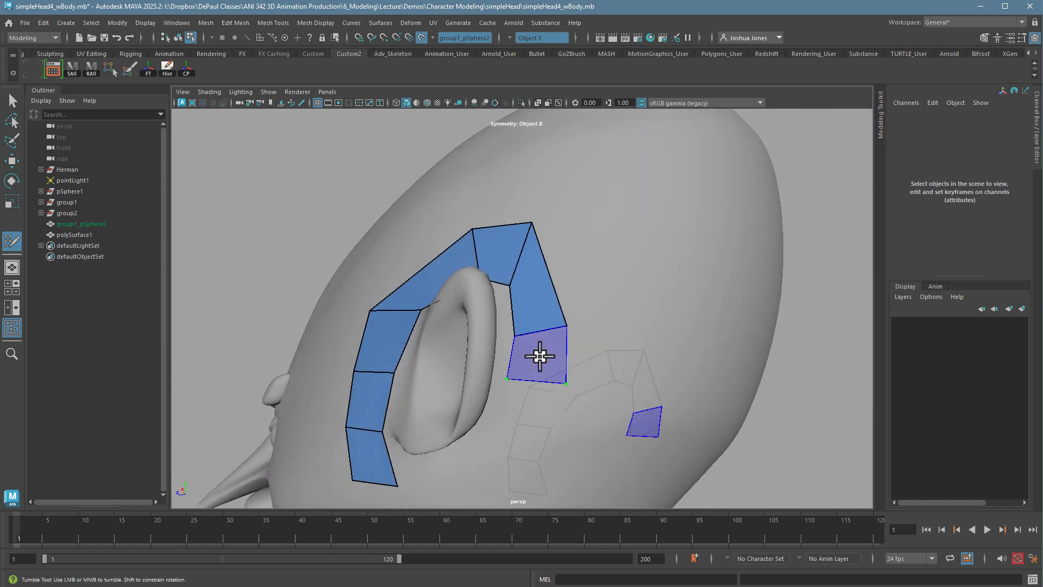
left_click(540, 353, "shift")
left_click_drag(610, 447, 621, 413, "alt")
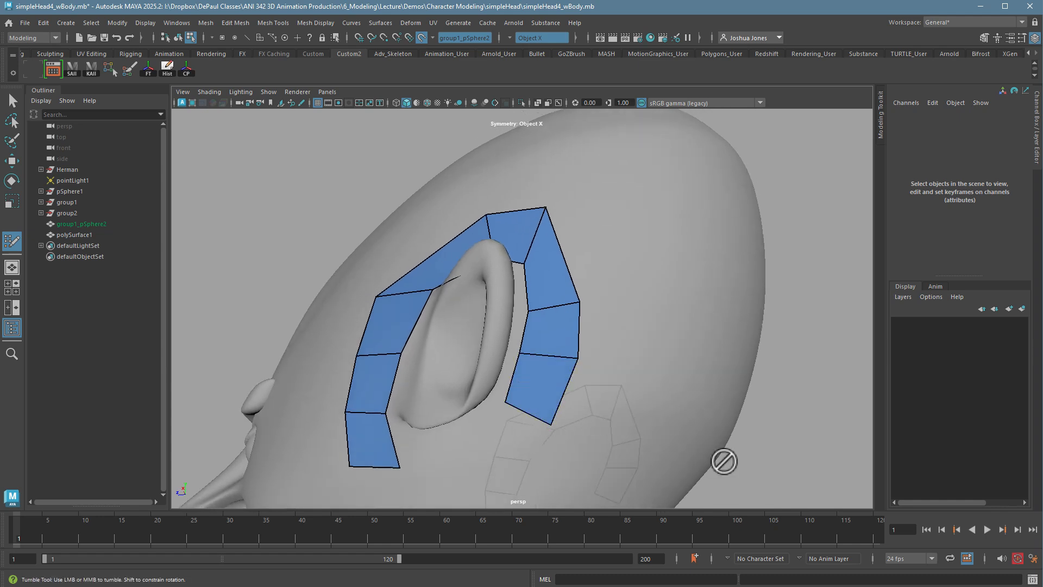
Extend the quads behind the ear in three rows around the back of the head to its center line.
mouse_move(724, 463)
left_mouse_down("alt")
mouse_move(566, 414)
mouse_move(511, 429)
mouse_move(541, 297)
left_mouse_up("alt")
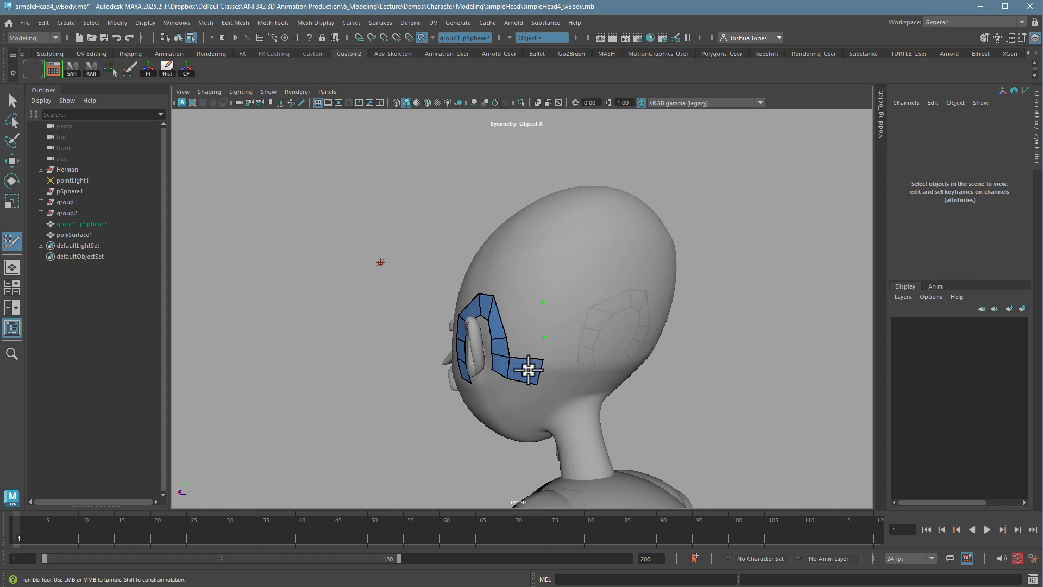
mouse_move(531, 315)
left_mouse_down("alt")
mouse_move(554, 368)
mouse_move(564, 318)
left_mouse_up("alt")
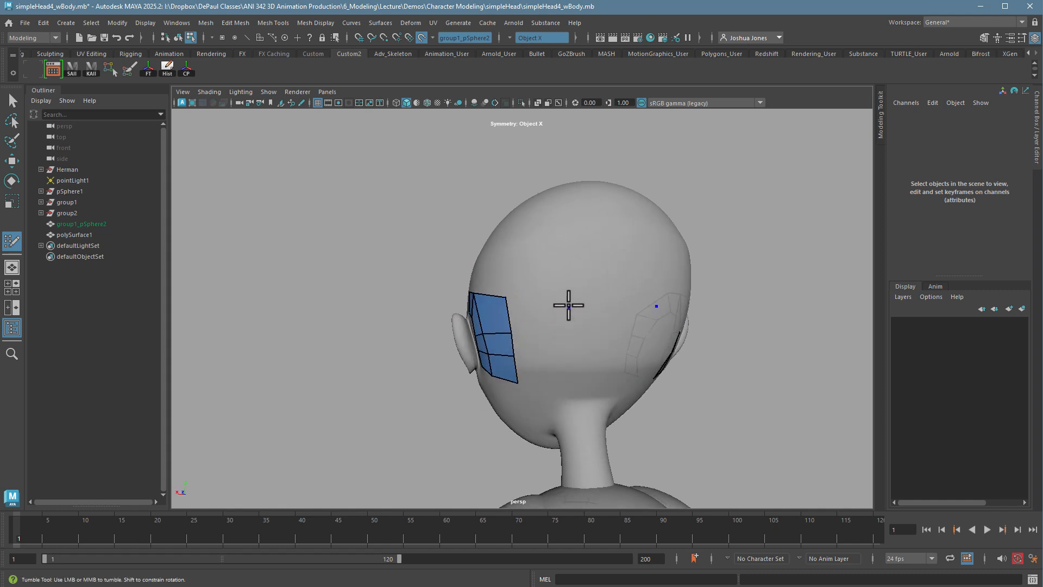
mouse_move(568, 380)
left_mouse_down("alt")
mouse_move(542, 380)
mouse_move(542, 310)
mouse_move(571, 362)
left_mouse_up("alt")
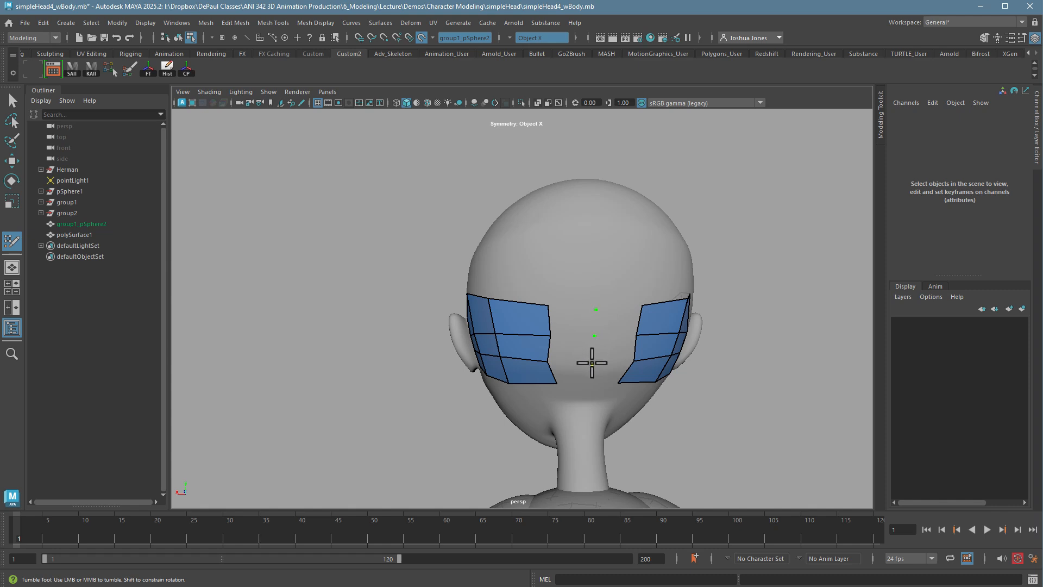
left_click_drag(588, 382, 574, 324, "shift")
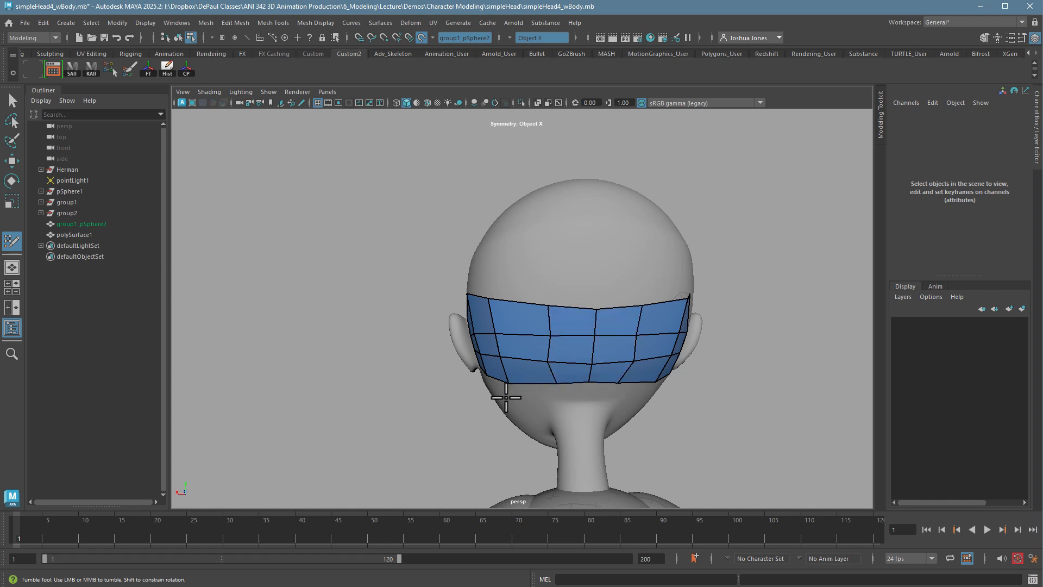
Reposition the vertices along the band's upper edge to even it out across the back of the head and over the ear.
left_click_drag(506, 398, 565, 391, "alt")
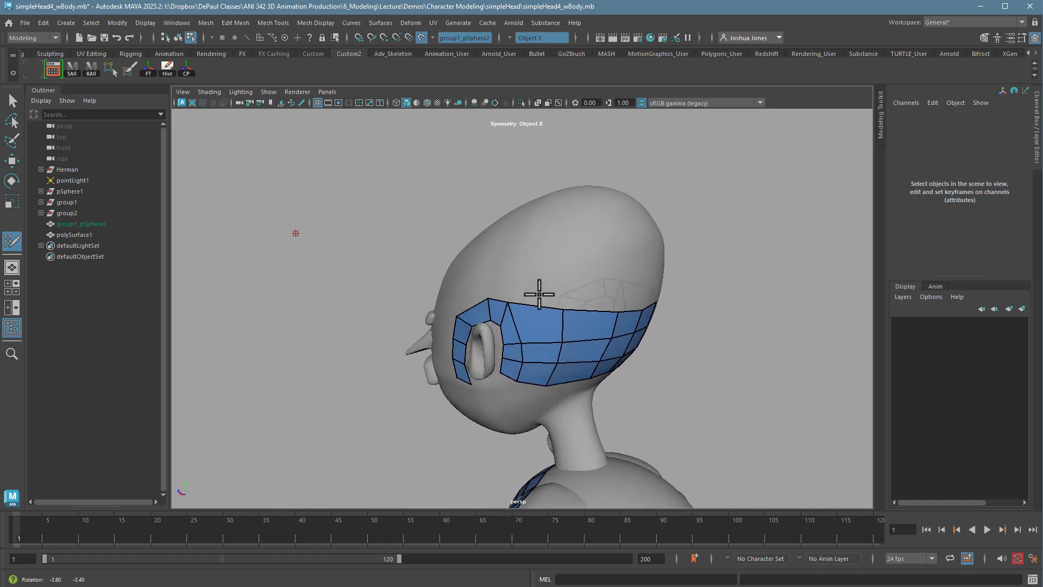
mouse_move(554, 284)
left_mouse_down("alt")
mouse_move(596, 340)
mouse_move(560, 337)
mouse_move(573, 315)
mouse_move(576, 333)
mouse_move(579, 290)
left_mouse_up("alt")
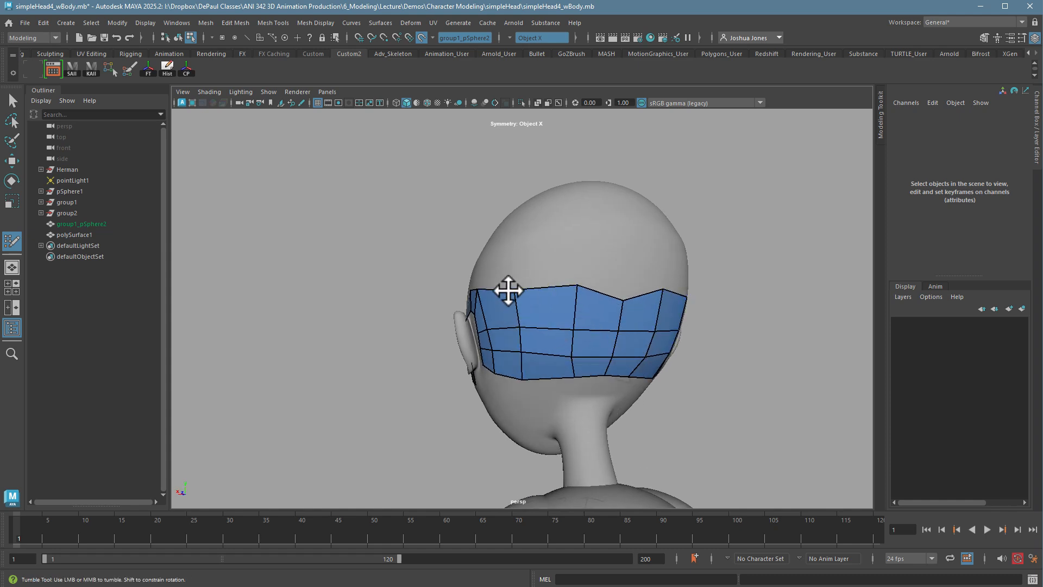
left_click_drag(512, 293, 513, 289)
left_click_drag(611, 301, 599, 295)
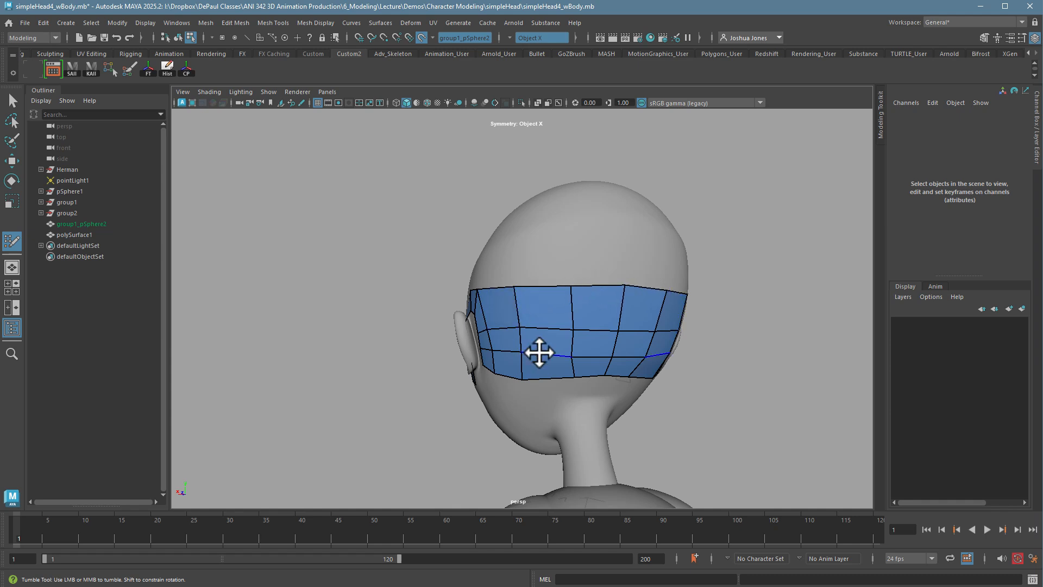
left_click_drag(538, 350, 641, 382, "alt")
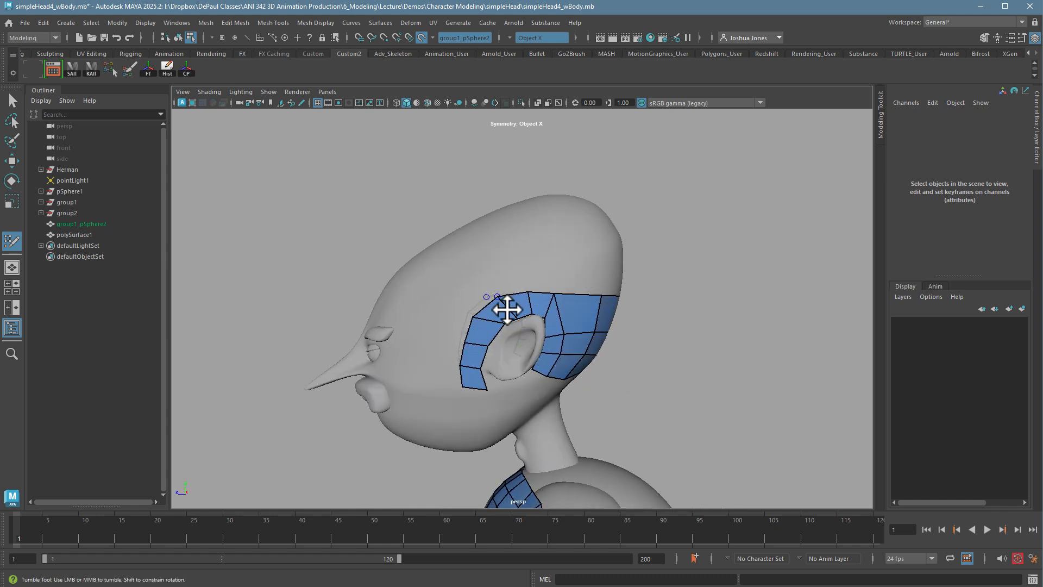
left_click_drag(506, 310, 554, 391, "alt")
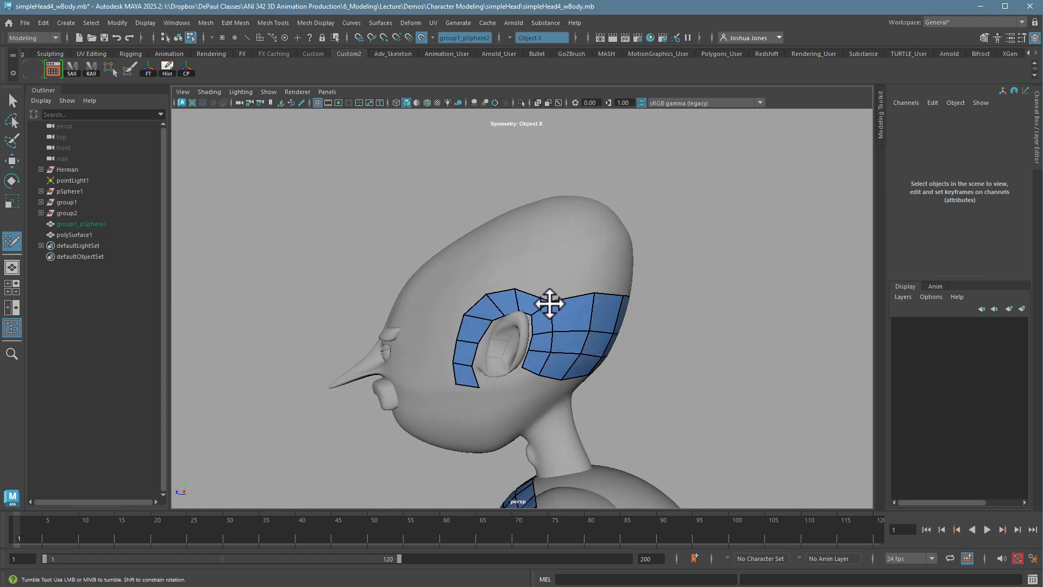
Leave Quad Draw for object selection and disable the live surface on the combined character mesh.
left_click_drag(633, 318, 643, 361, "alt")
left_click(642, 361)
key("q")
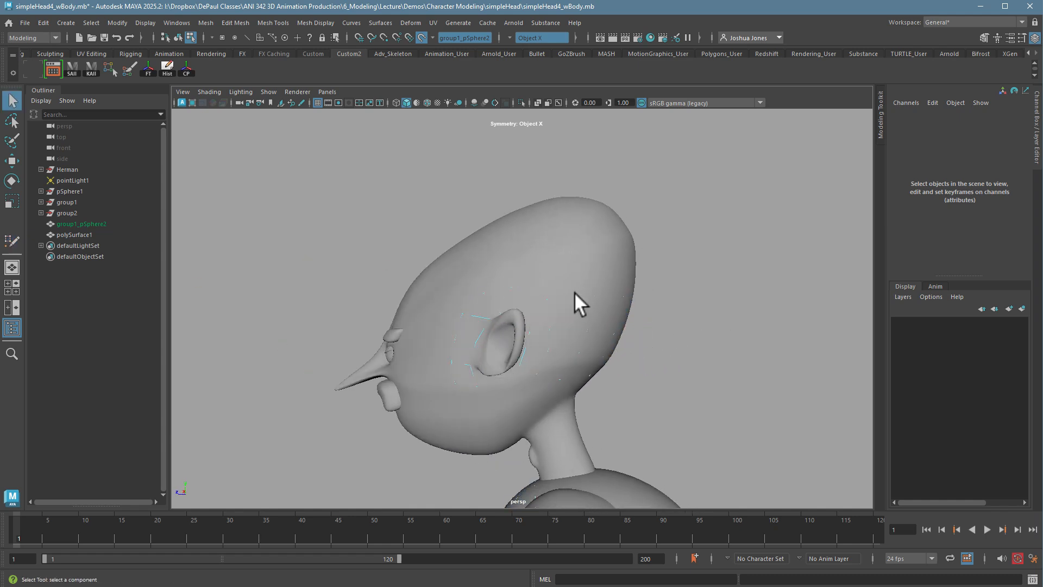
right_click_drag(575, 292, 592, 285)
left_click(373, 165)
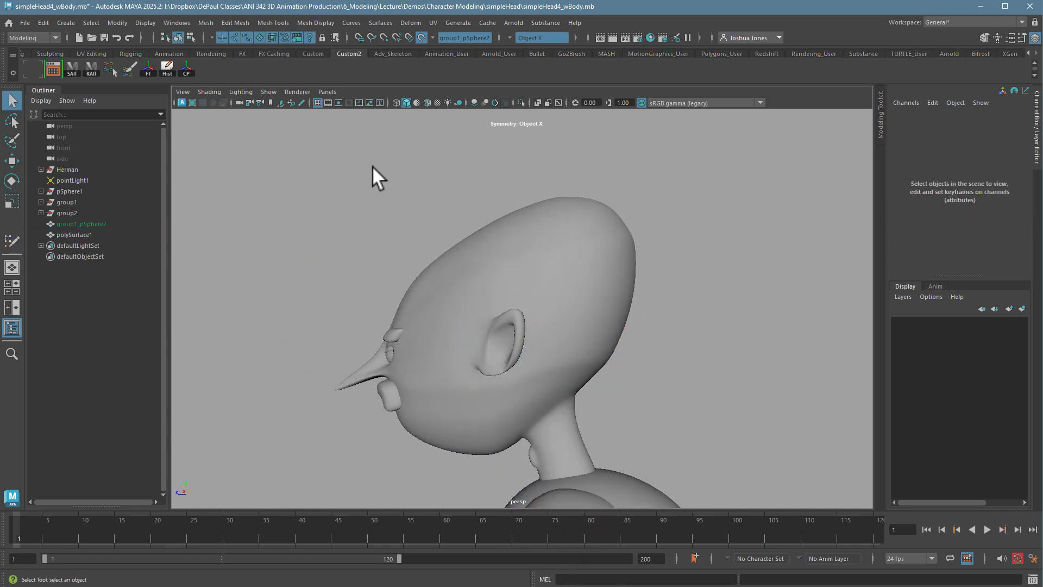
left_click(421, 37)
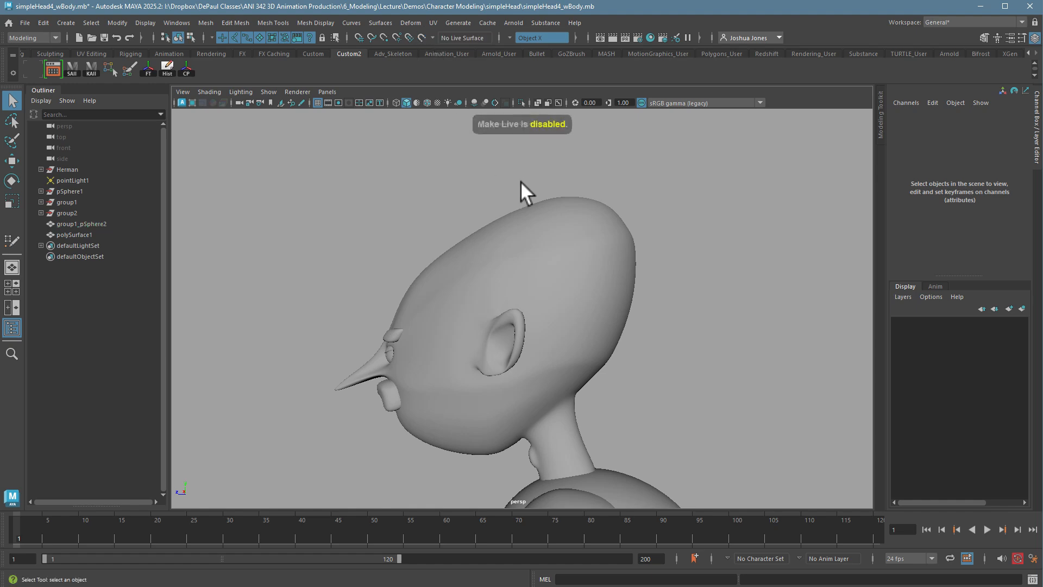
Hide the combined character mesh and select the retopologized surface on its own.
left_click(533, 226)
key("ctrl+h")
left_click(578, 325)
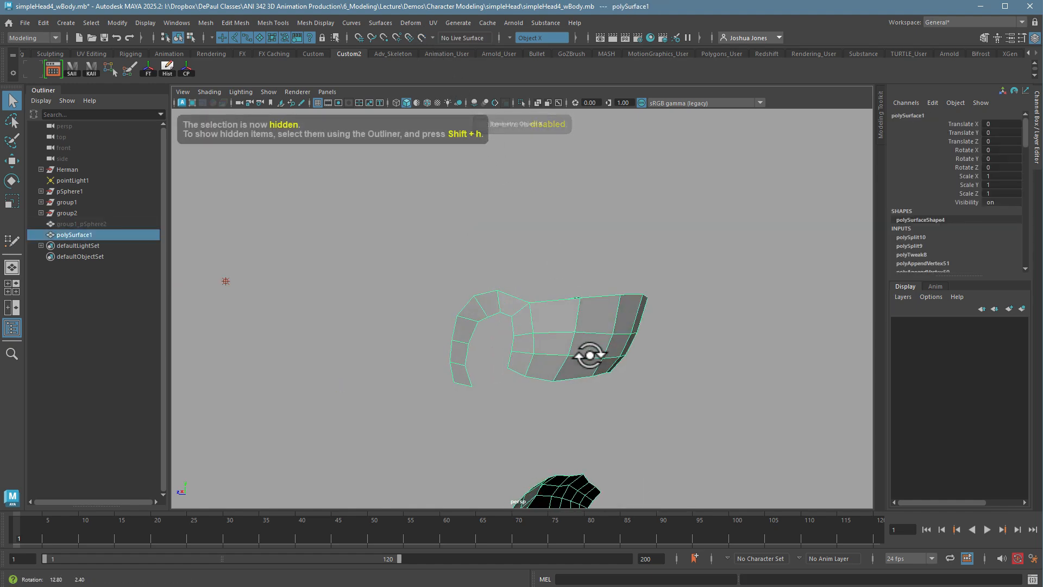
mouse_move(587, 353)
left_mouse_down("alt")
mouse_move(489, 366)
mouse_move(598, 357)
mouse_move(580, 345)
left_mouse_up("alt")
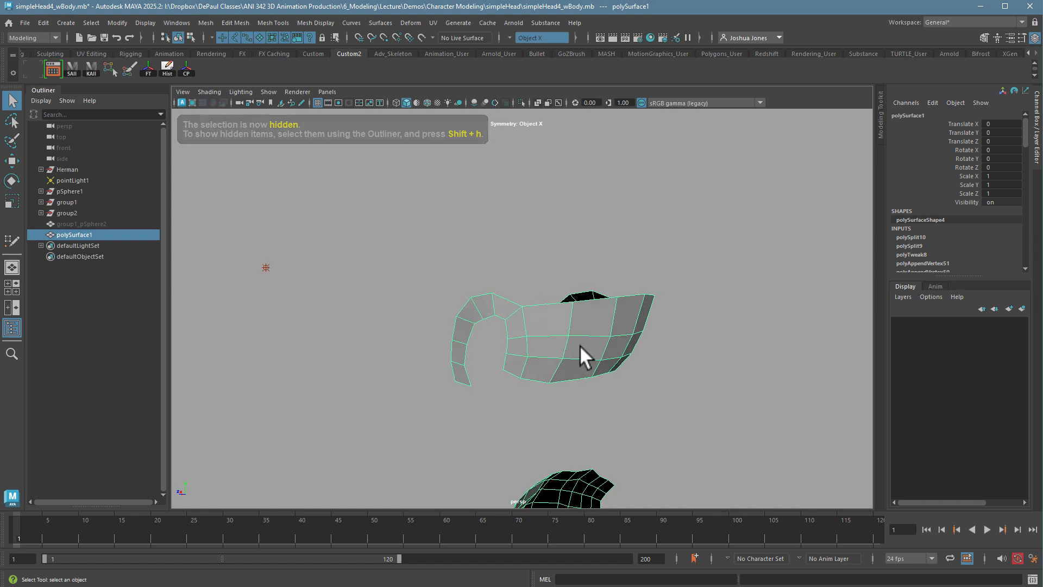
Extrude all faces of the band around the ears and back of the head outward to give it thickness.
right_click_drag(579, 346, 580, 376)
left_click_drag(380, 252, 685, 412)
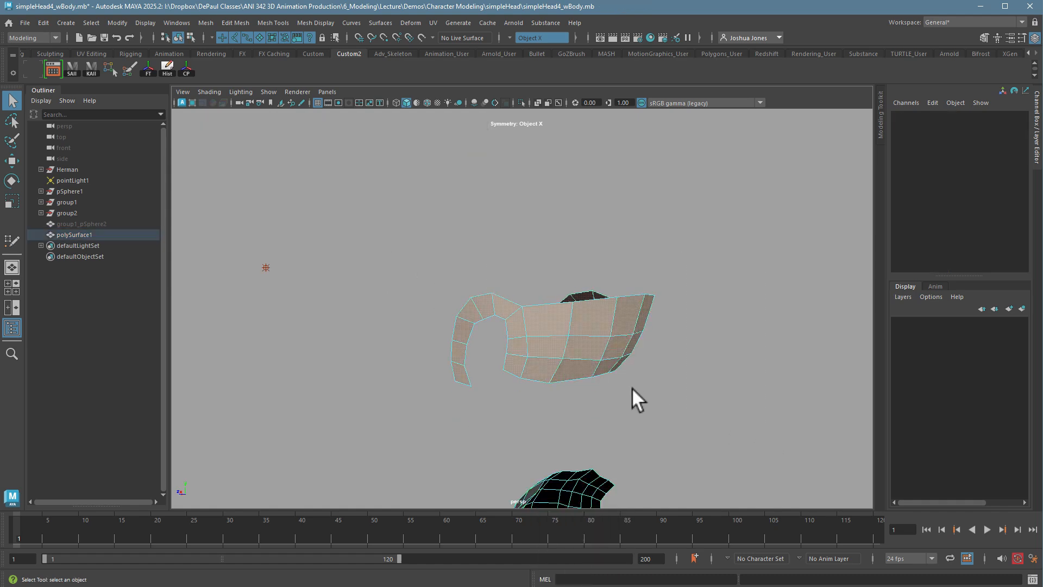
key("w")
left_click_drag(587, 347, 481, 387, "alt")
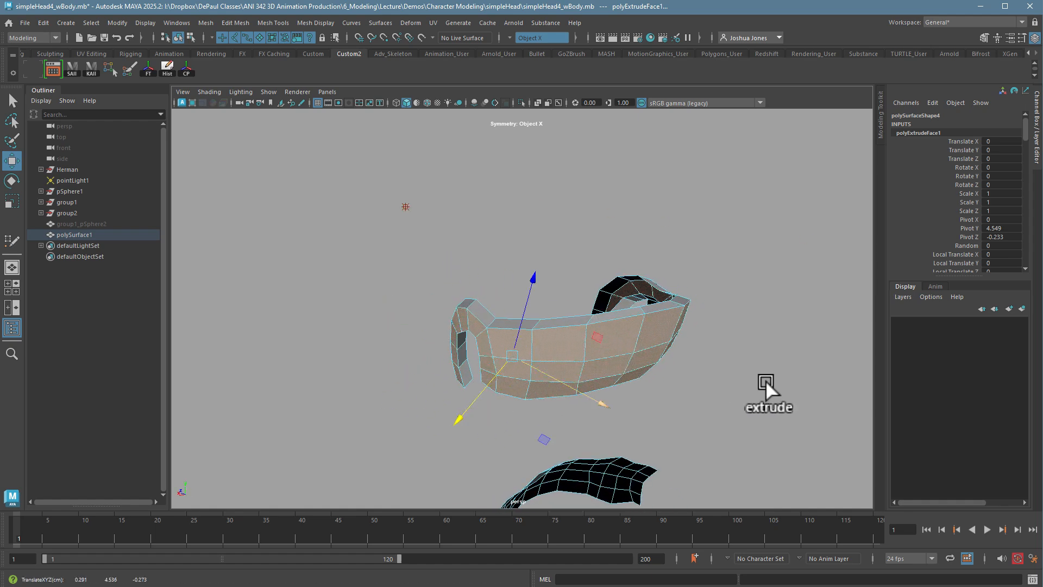
left_click(765, 379)
left_click_drag(765, 380, 711, 377, "alt")
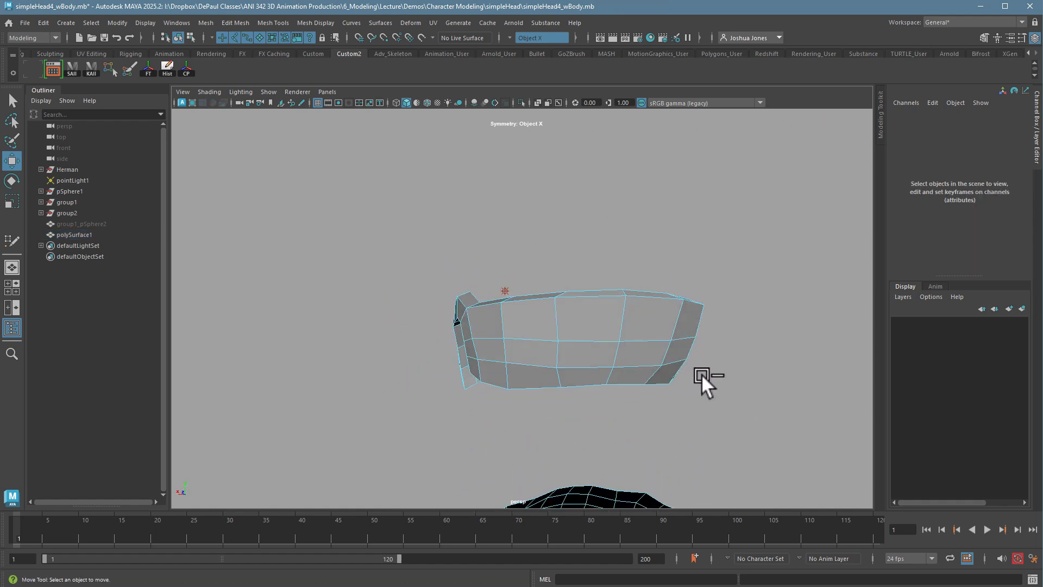
left_click_drag(560, 354, 572, 310, "alt")
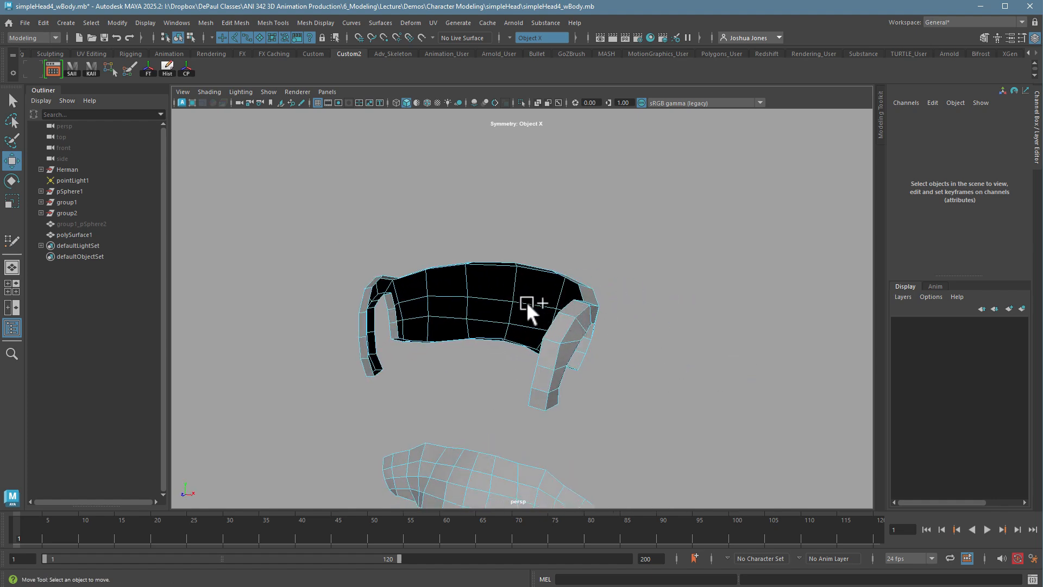
Bring the hidden combined character mesh back into view beneath the extruded band.
key("ctrl+h")
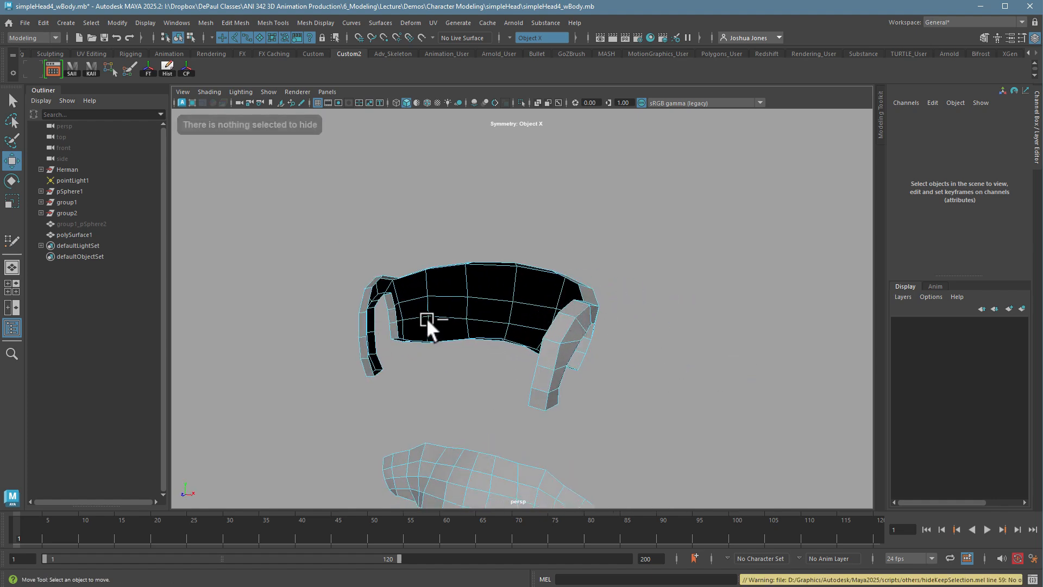
key("ctrl+shift+h")
left_click_drag(780, 347, 581, 338, "alt")
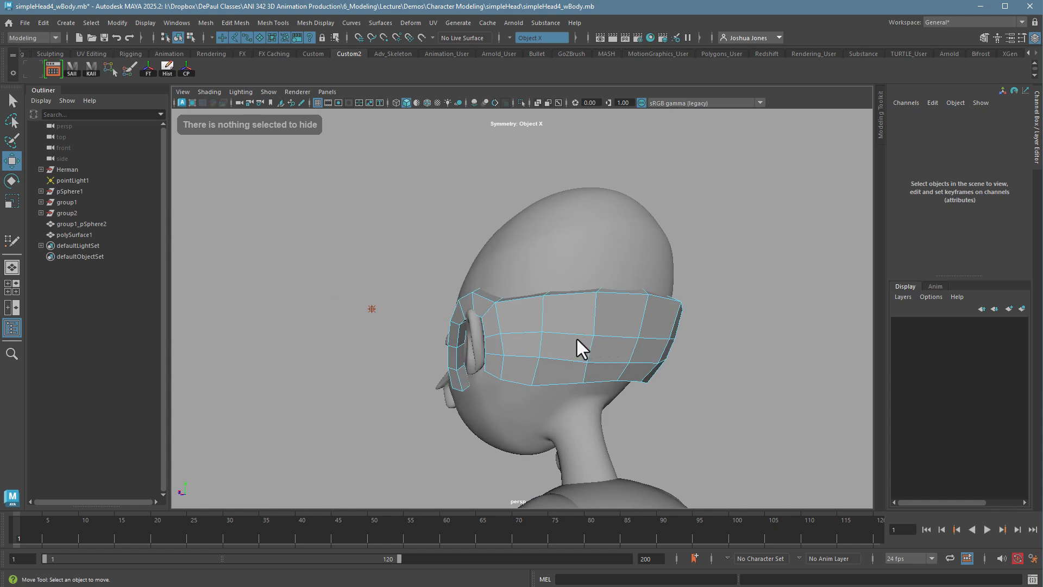
Smooth the extruded retopologized surface with 1 division and clear the selection to check it on the whole character.
right_click_drag(577, 339, 575, 392)
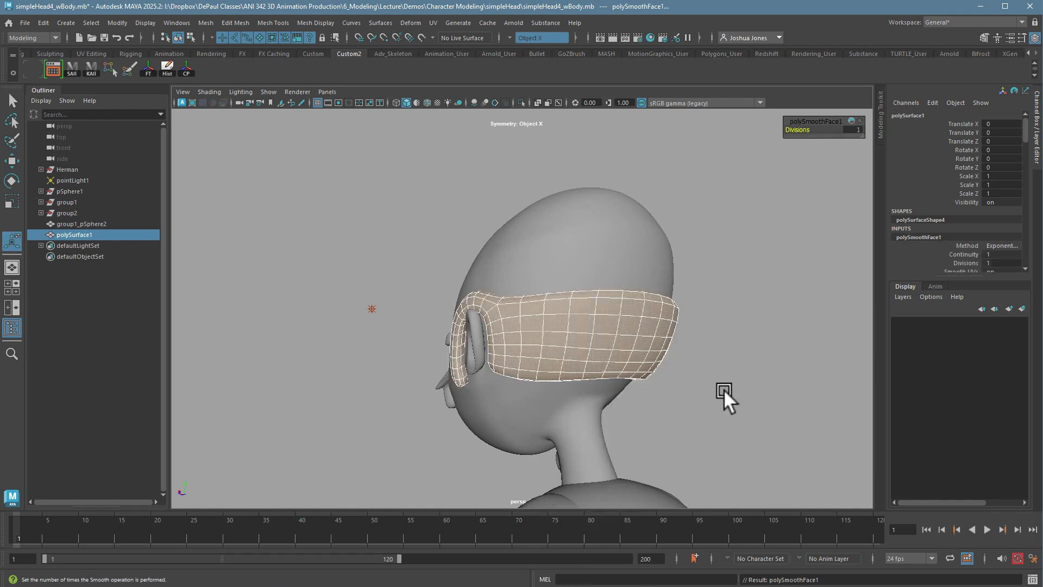
left_click_drag(728, 390, 675, 396, "alt")
left_click(783, 421)
left_click_drag(793, 425, 484, 358, "alt")
scroll(434, 356, "up", 2)
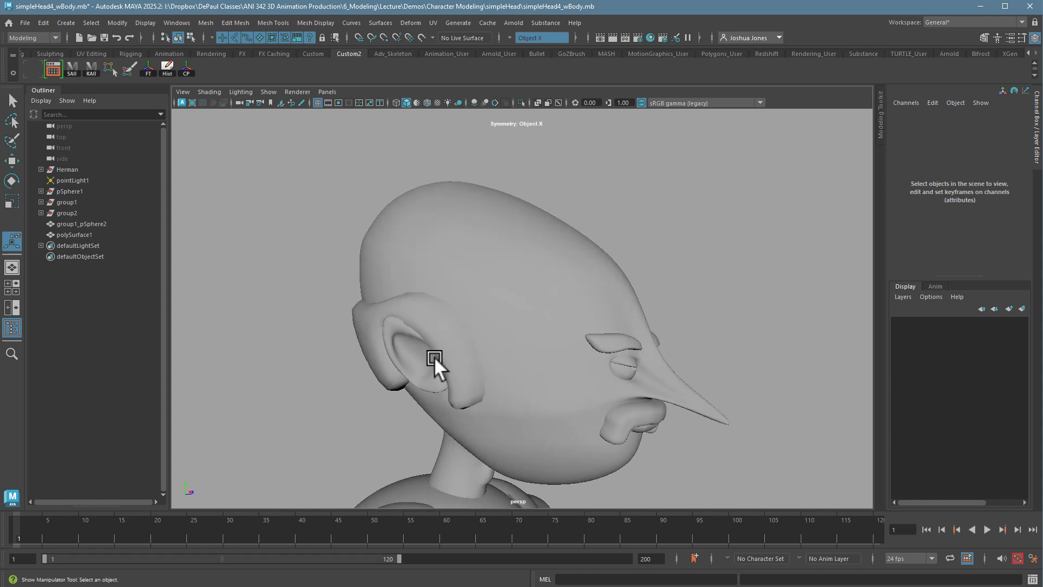
left_click_drag(428, 315, 693, 385, "alt")
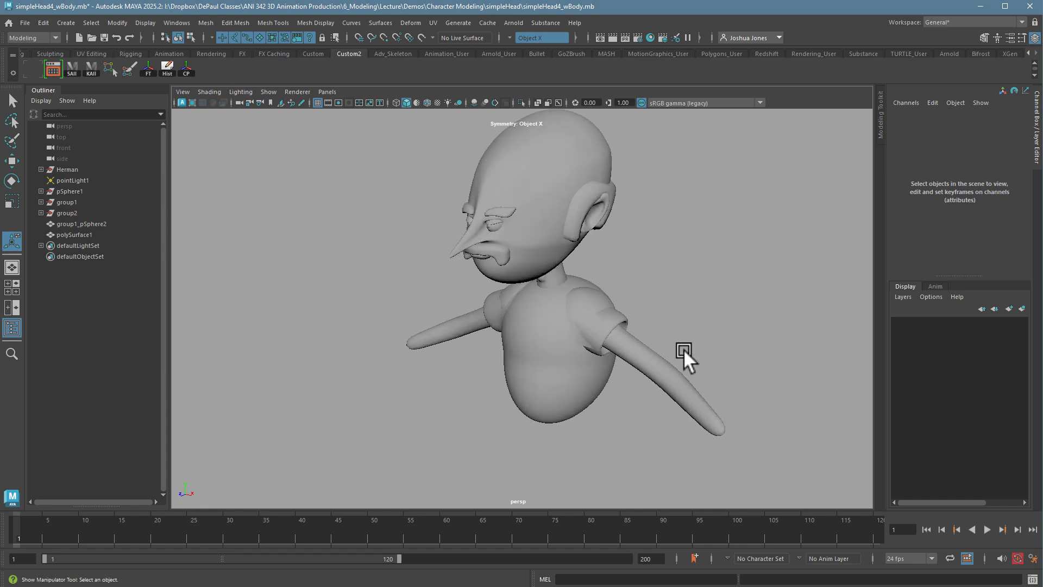
left_click_drag(517, 212, 539, 268, "alt")
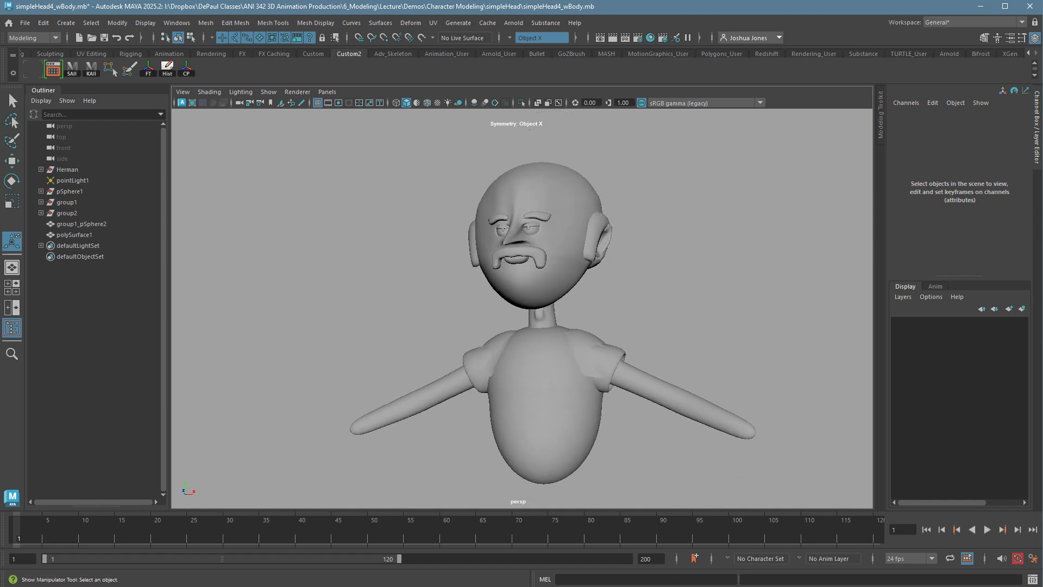